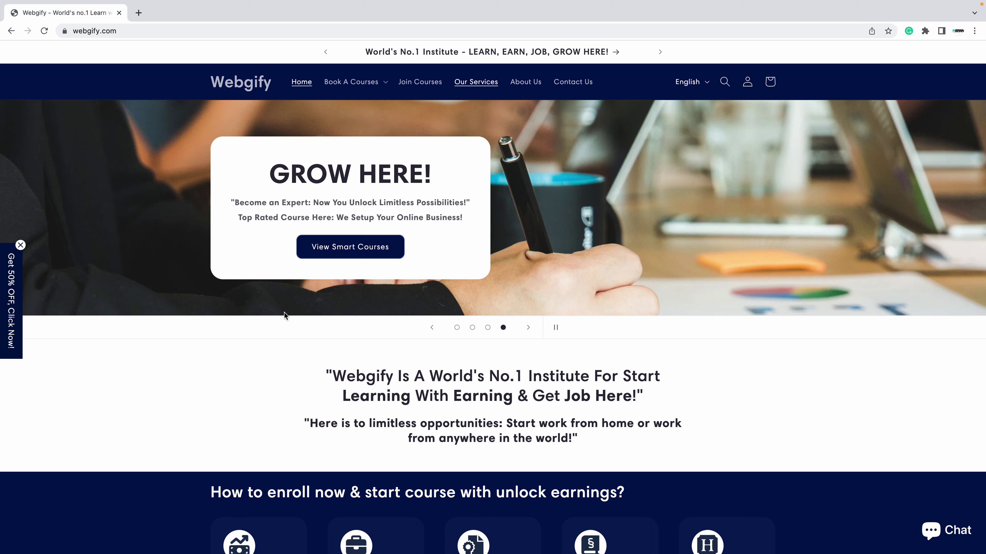
- Switch from the Webgify homepage in Chrome to the Photoshop home screen
key("super+Tab")
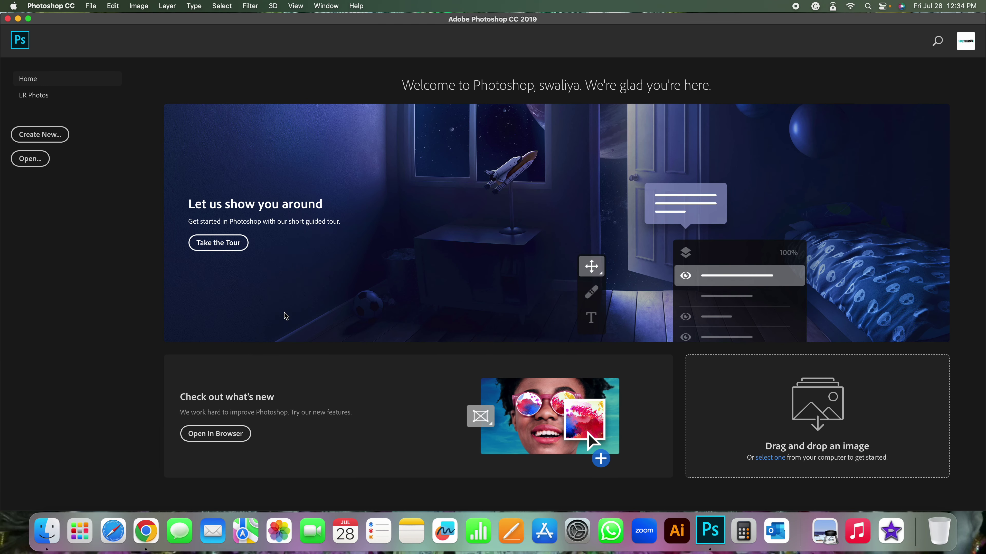
- Create a blank 1000 × 1000 px, 300 ppi document and view it at actual size
left_click(90, 6)
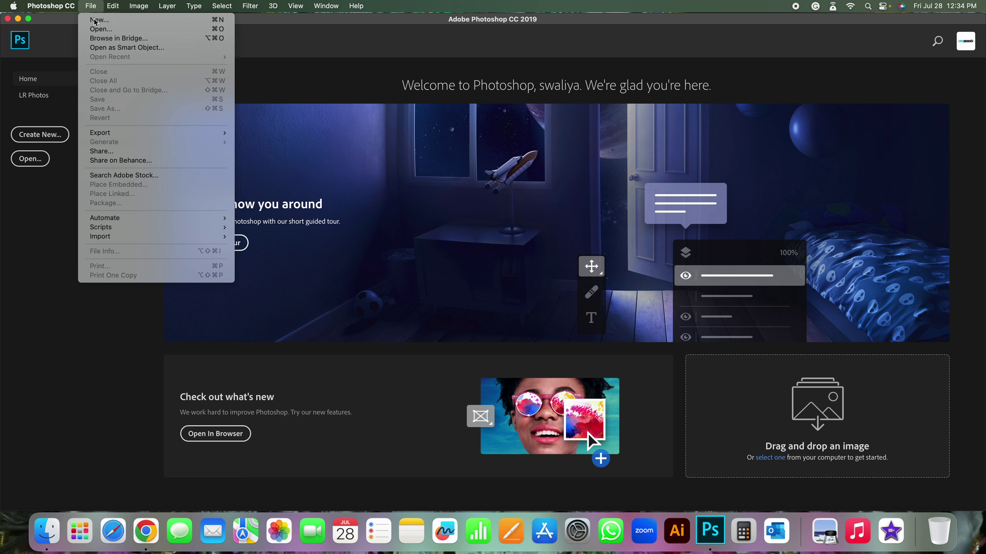
left_click(90, 6)
key("super+n")
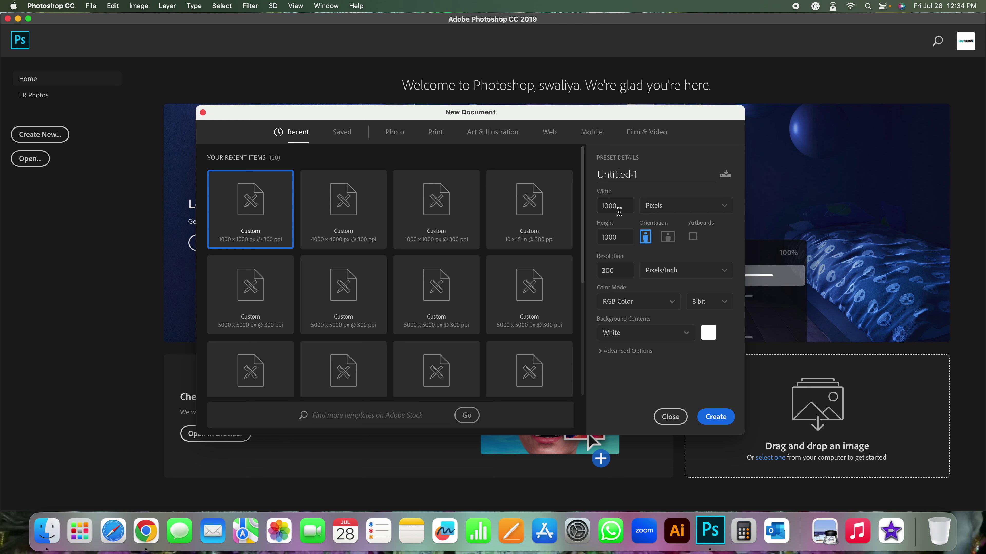
left_click(723, 416)
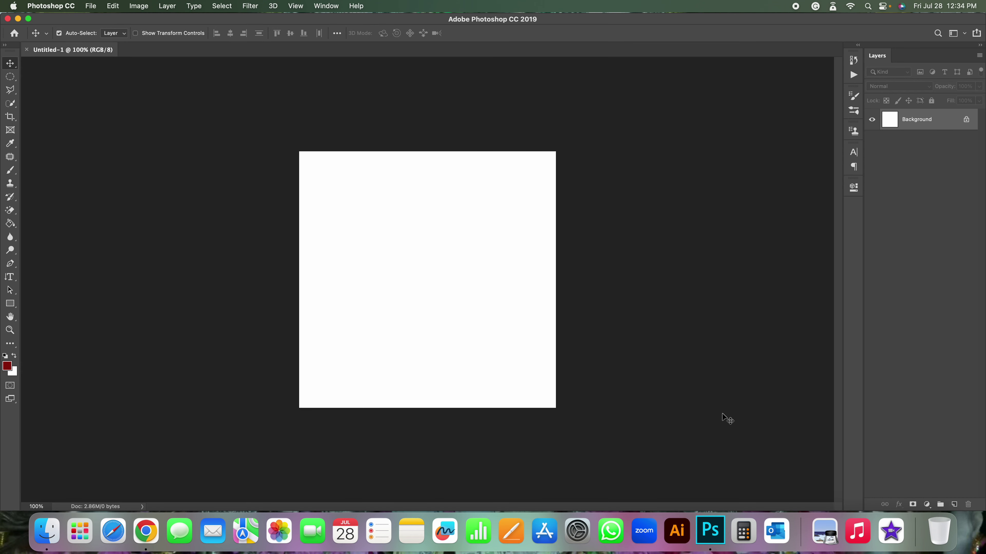
key("super+minus")
key("super+minus")
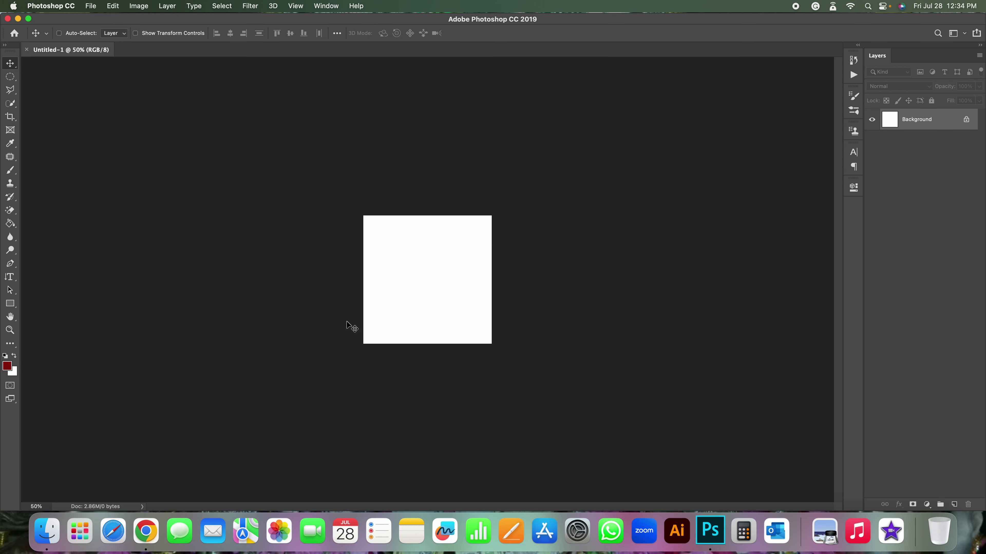
key("super+equal")
key("super+equal")
key("super+equal")
key("super+equal")
key("super+1")
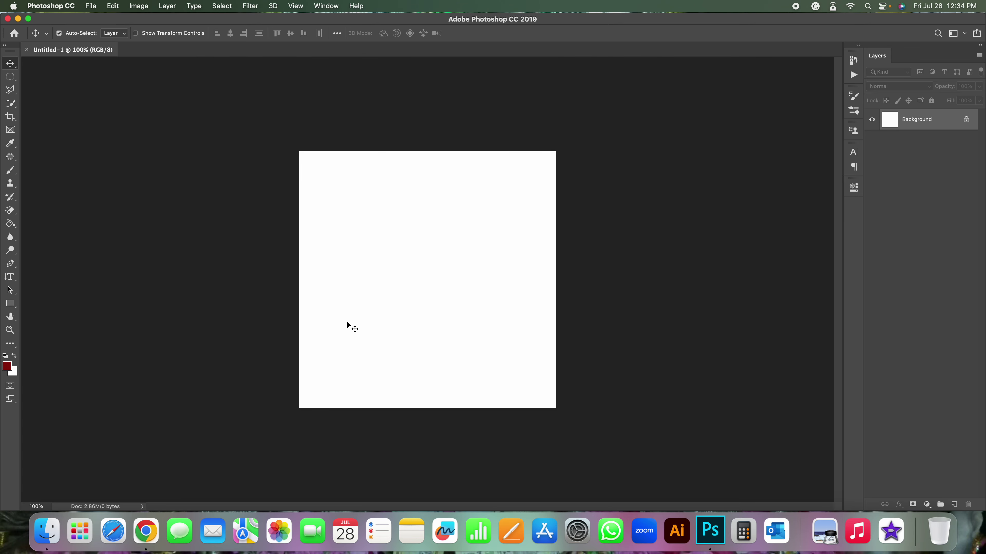
key("super+Tab")
key("super+Tab")
key("super+Tab")
key("super+Tab")
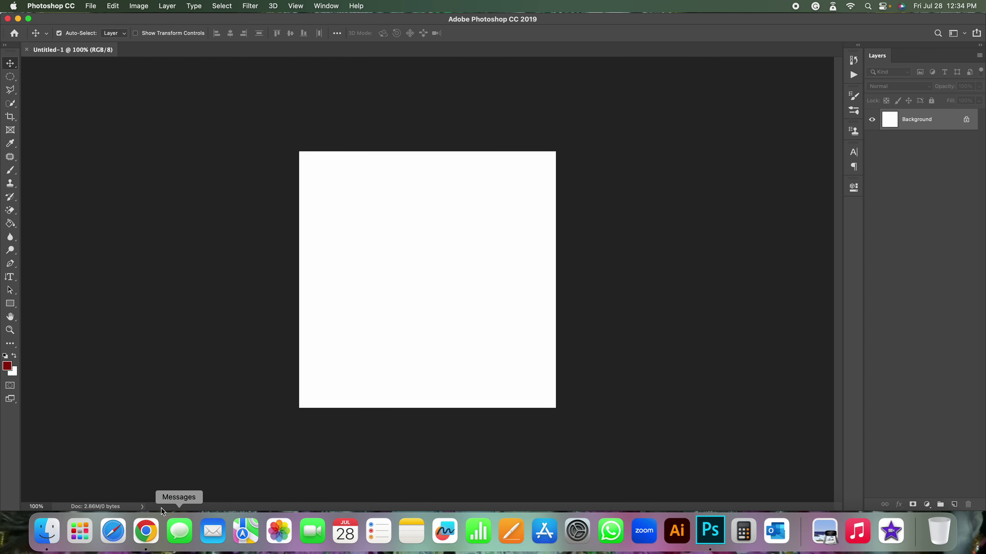
- In Finder, open the WEBGIFY INSTITUTE folder inside Downloads
left_click(40, 544)
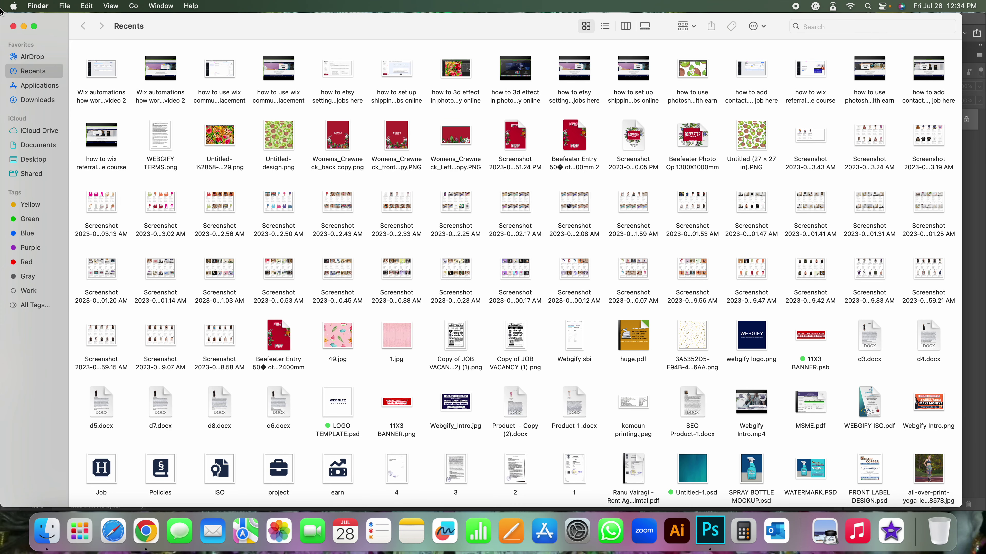
left_click(38, 100)
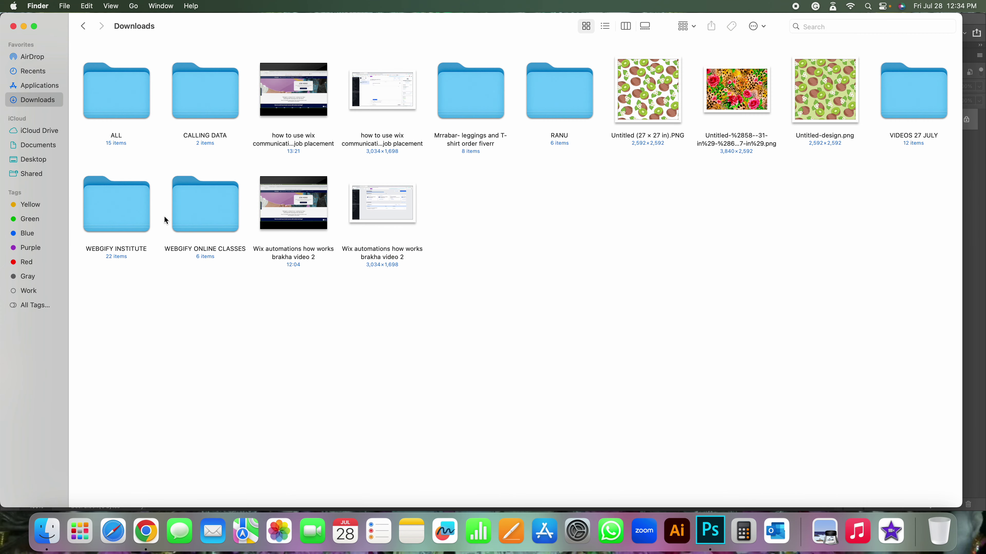
double_click(103, 221)
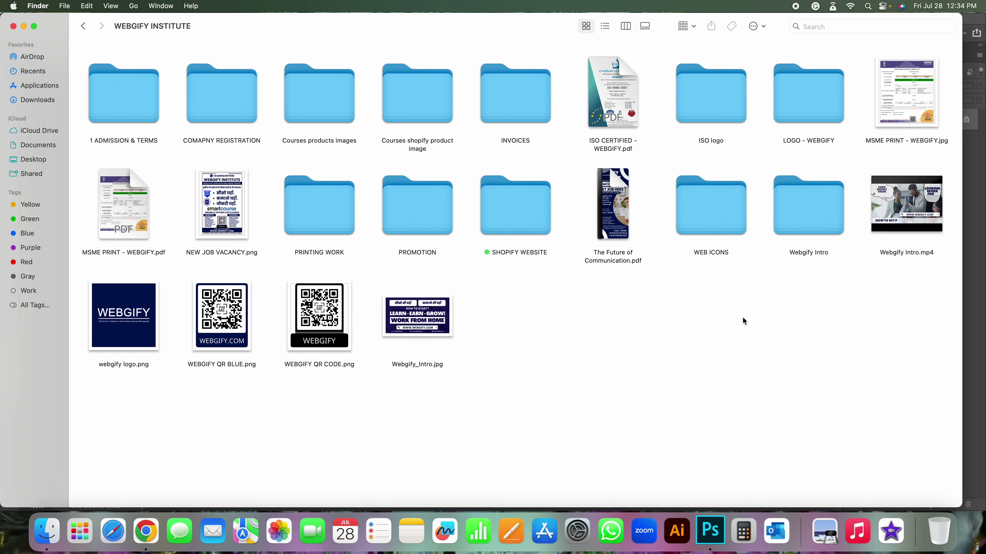
left_click(441, 221)
left_click(539, 103)
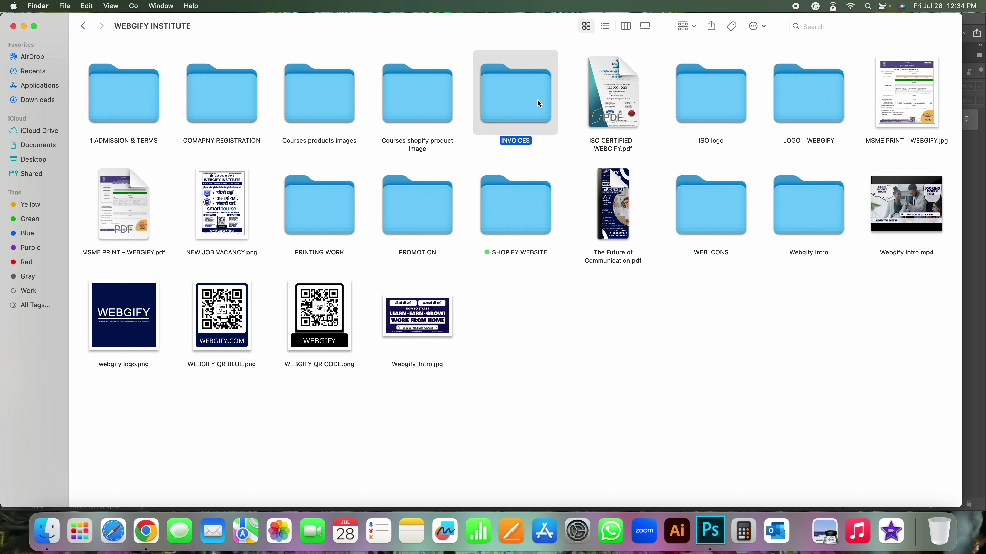
- Open the ISO logo folder and drag the ISO 9001:2015 seal image onto the canvas
double_click(718, 103)
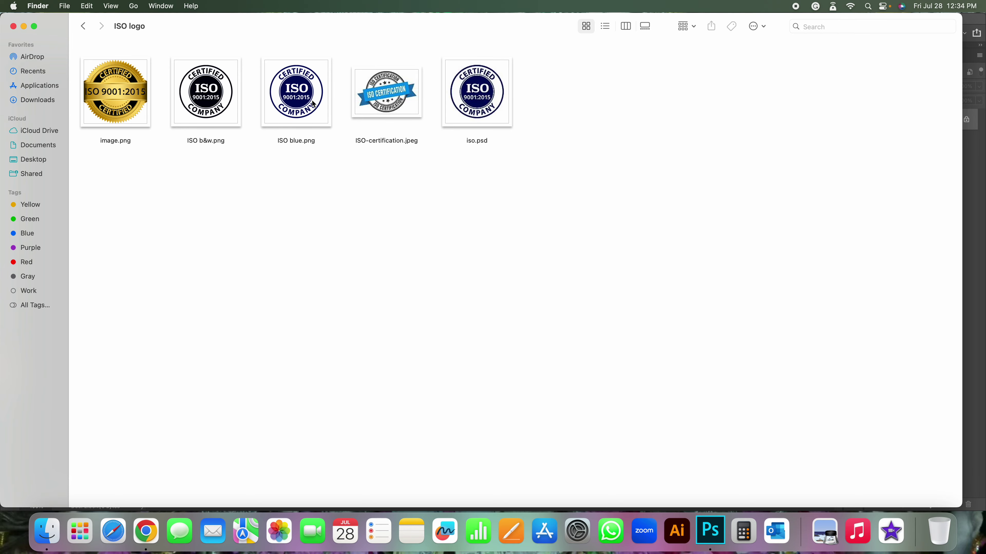
left_click_drag(386, 94, 394, 83)
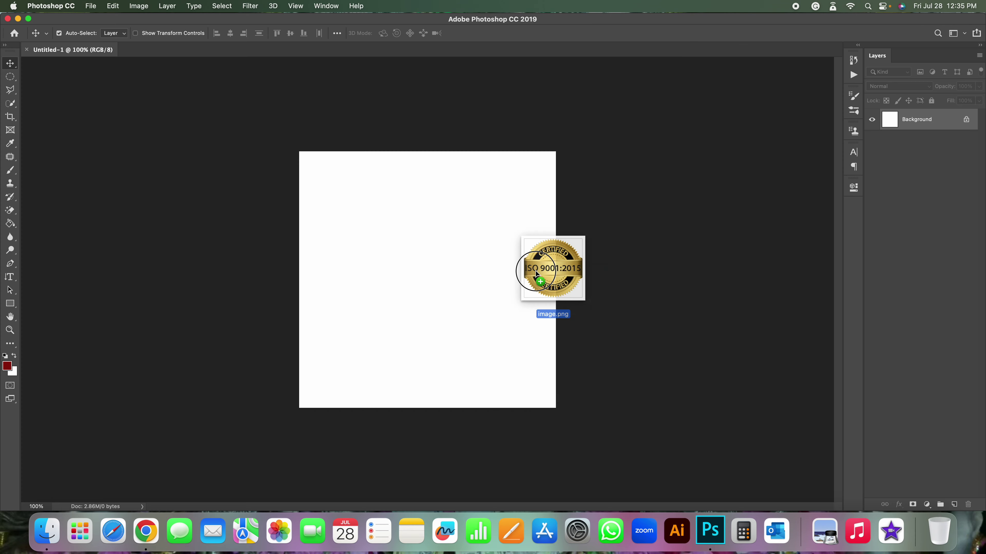
left_click_drag(393, 83, 452, 282)
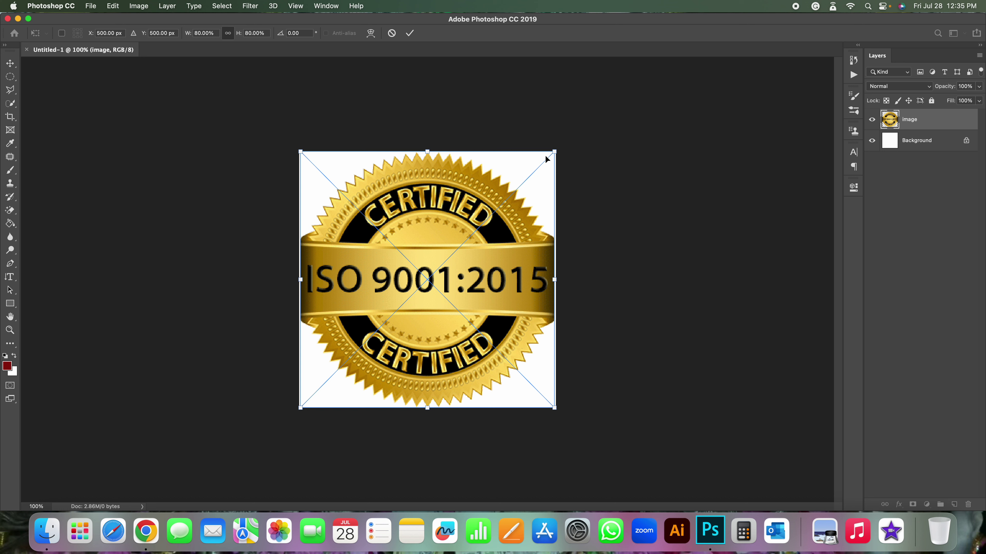
- Scale the placed seal down to about 23.86% and drag it to the canvas centre
left_click(554, 153)
mouse_move(554, 152)
left_mouse_down()
mouse_move(471, 152)
mouse_move(427, 262)
mouse_move(376, 326)
mouse_move(457, 211)
mouse_move(468, 207)
mouse_move(418, 292)
mouse_move(543, 165)
mouse_move(364, 366)
mouse_move(555, 153)
left_mouse_up()
mouse_move(298, 151)
left_mouse_down()
mouse_move(388, 233)
mouse_move(475, 346)
mouse_move(333, 183)
left_mouse_up()
mouse_move(332, 408)
left_mouse_down()
mouse_move(386, 329)
mouse_move(458, 264)
mouse_move(479, 259)
left_mouse_up()
mouse_move(512, 222)
left_mouse_down()
mouse_move(439, 217)
mouse_move(485, 272)
mouse_move(401, 196)
mouse_move(426, 207)
mouse_move(437, 271)
mouse_move(387, 215)
left_mouse_up()
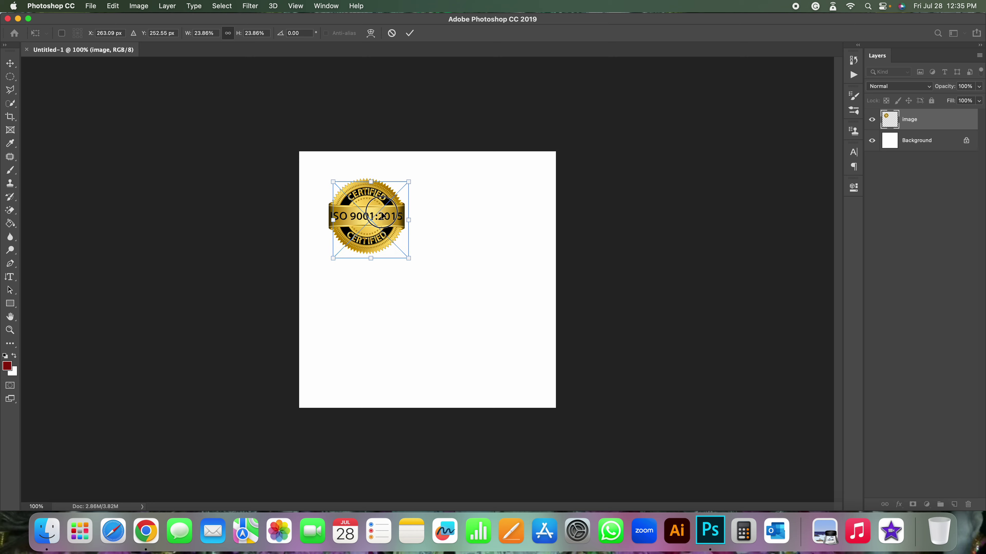
mouse_move(384, 216)
left_mouse_down()
mouse_move(434, 273)
mouse_move(370, 220)
mouse_move(424, 268)
left_mouse_up()
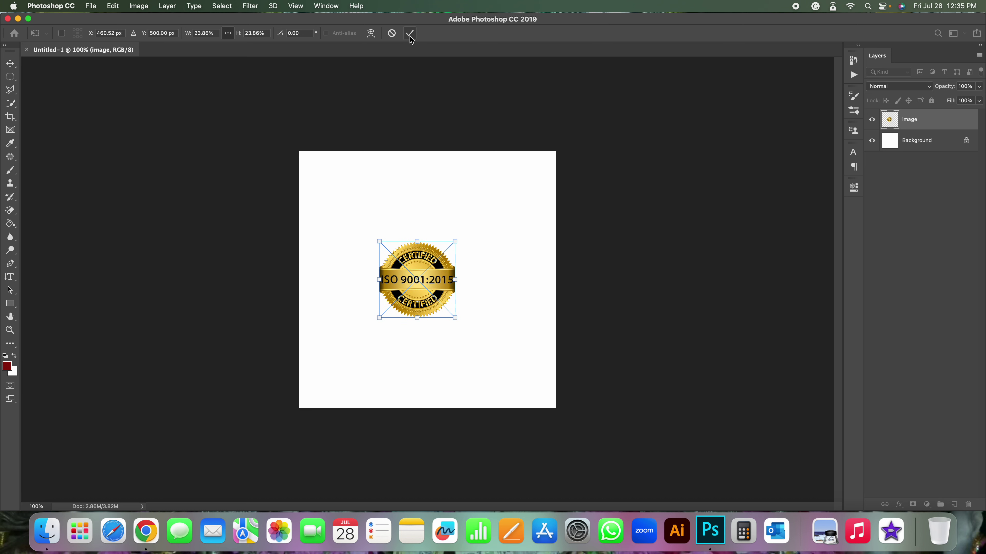
- Commit the seal placement, zoom in to check it, then select the whole canvas
key("Return")
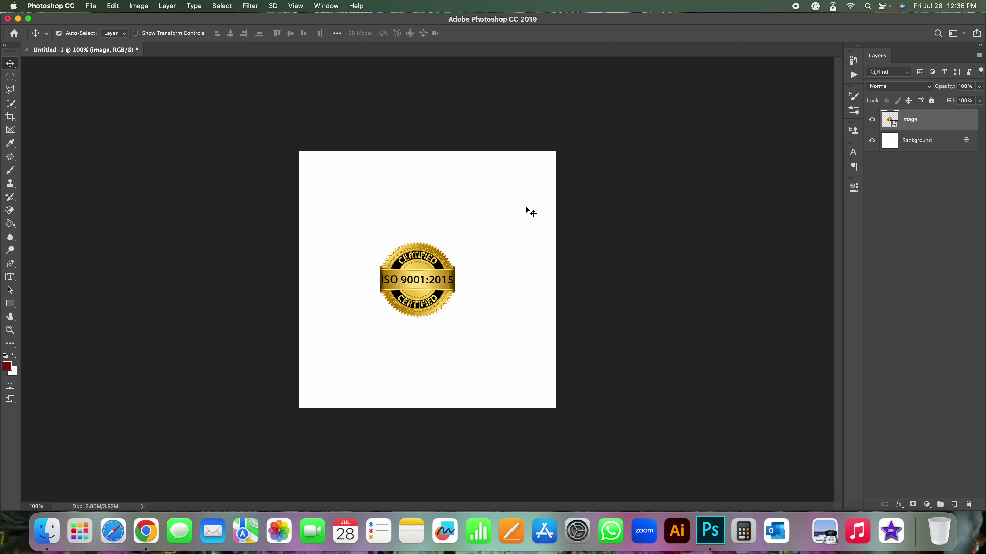
key("super")
key("super+equal")
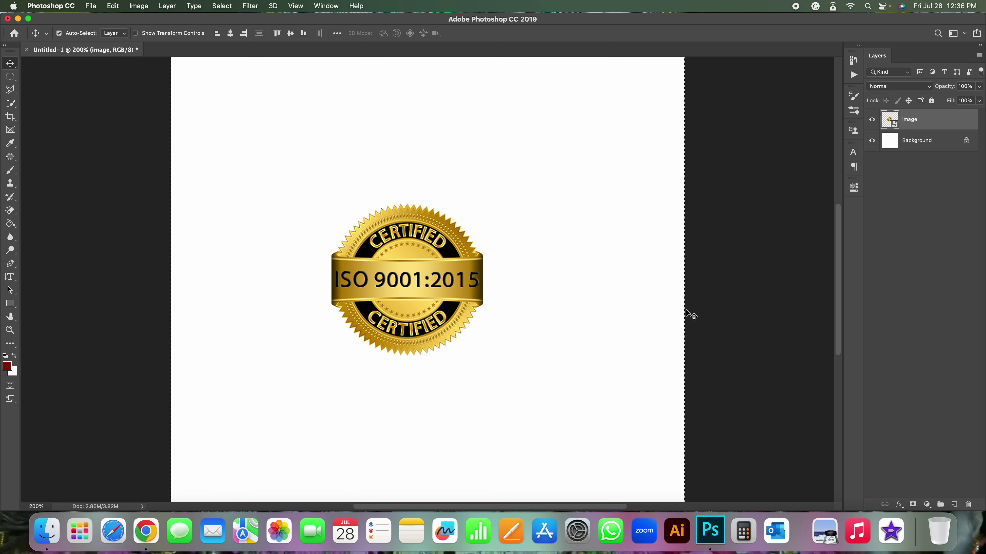
key("super+minus")
key("super+a")
key("super+minus")
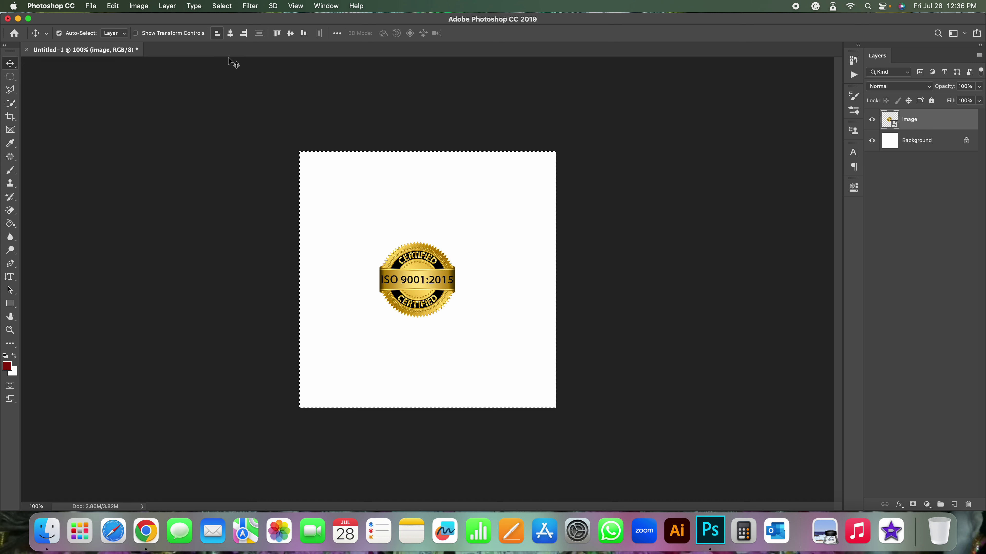
- Align the seal left, right, horizontal centre, top, bottom, then vertical centre on the canvas
left_click(217, 34)
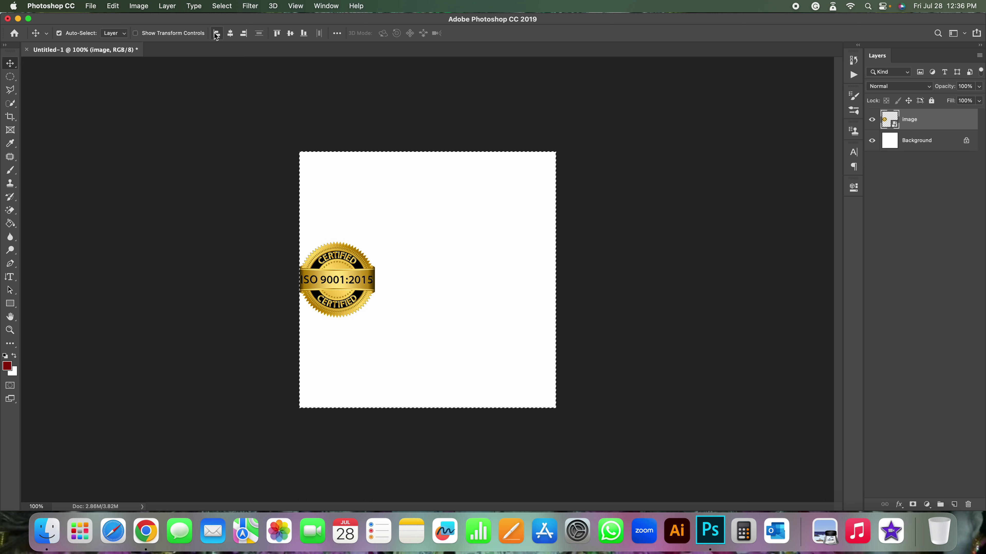
left_click(244, 34)
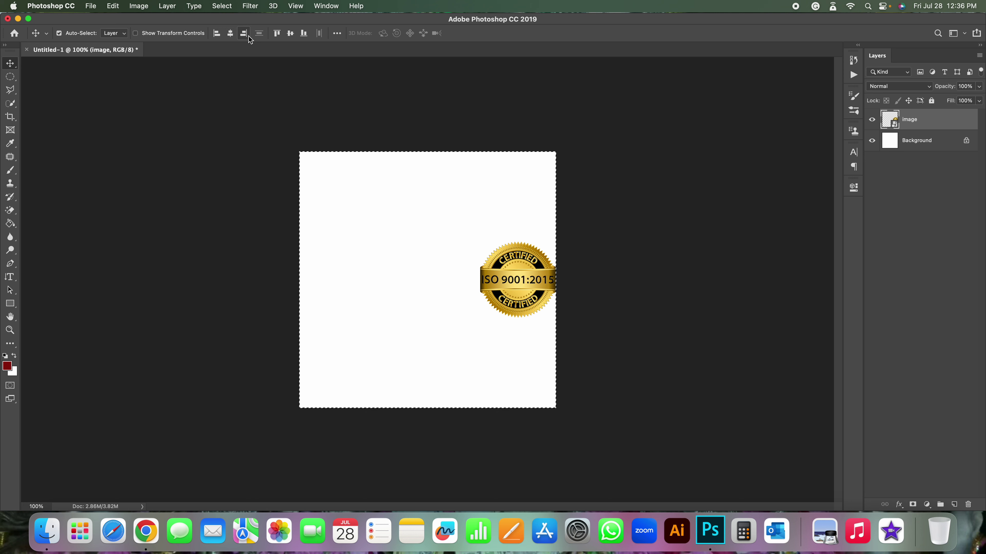
left_click(232, 34)
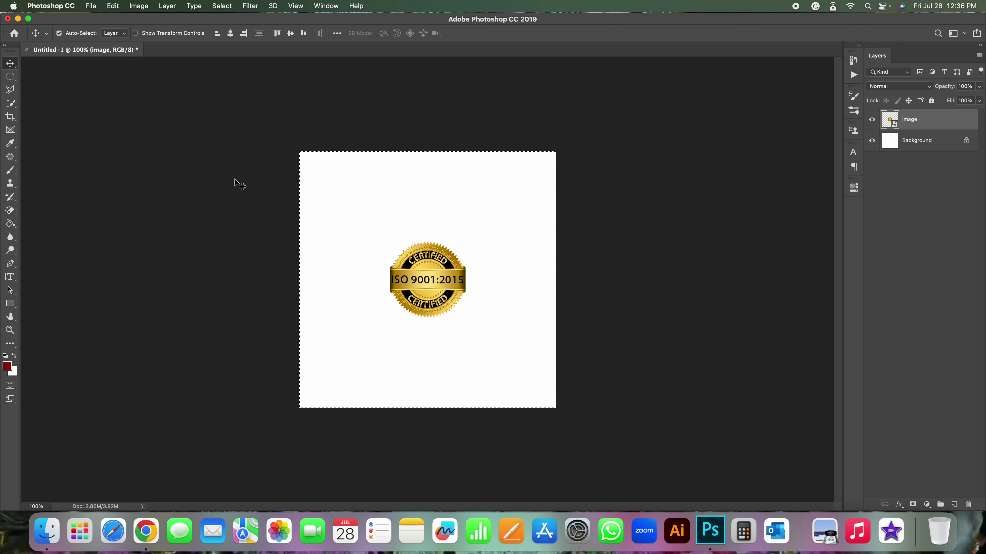
left_click(276, 38)
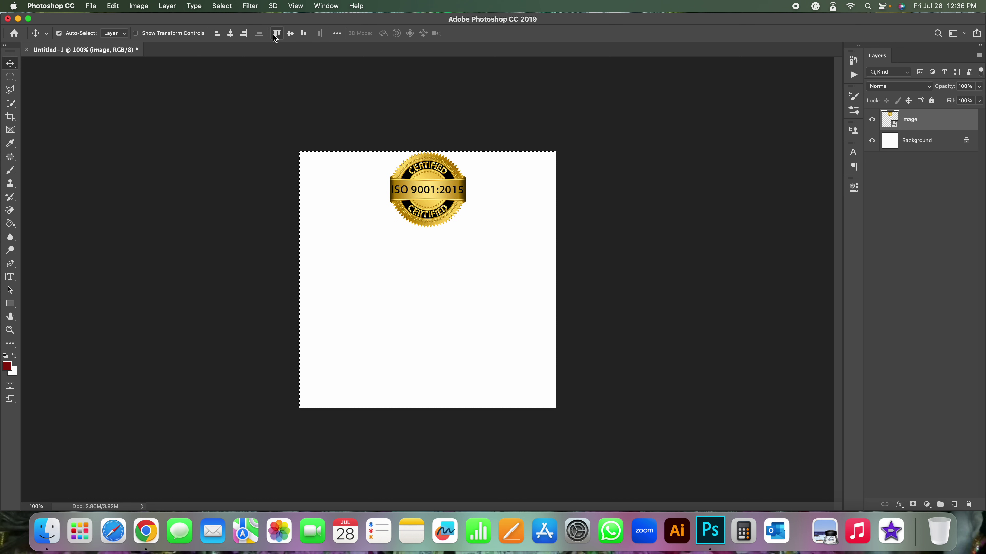
left_click(306, 37)
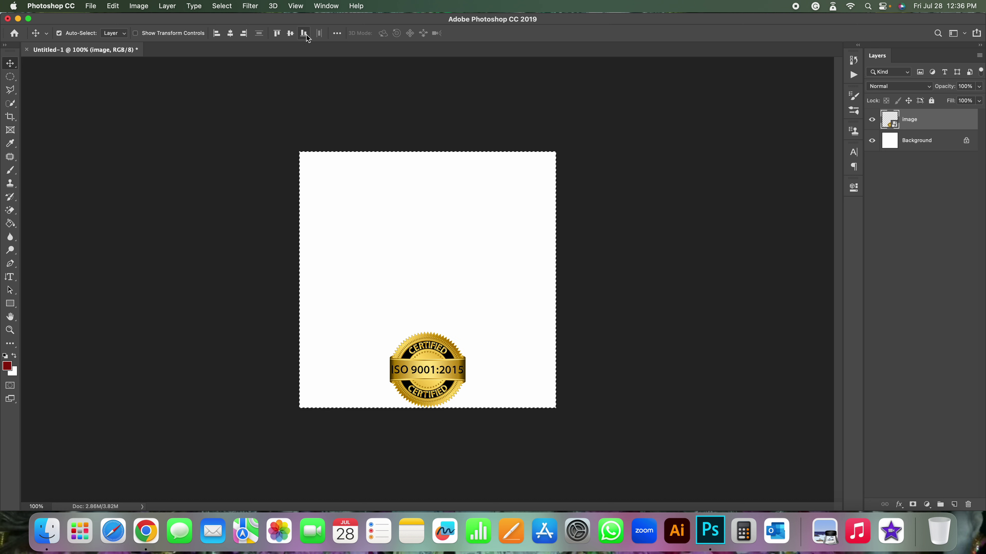
left_click(290, 34)
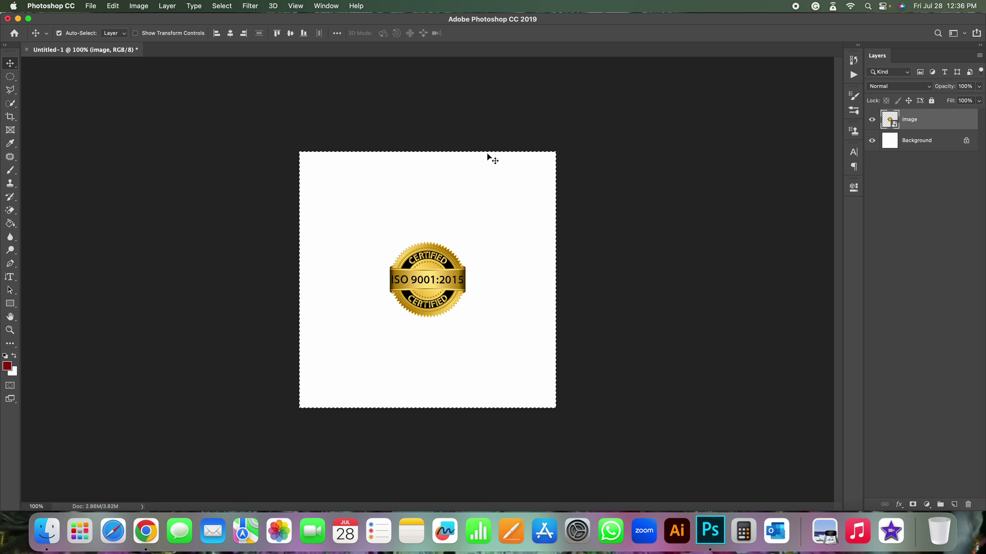
- Deselect, then Free Transform the seal to about 40% and commit
key("super")
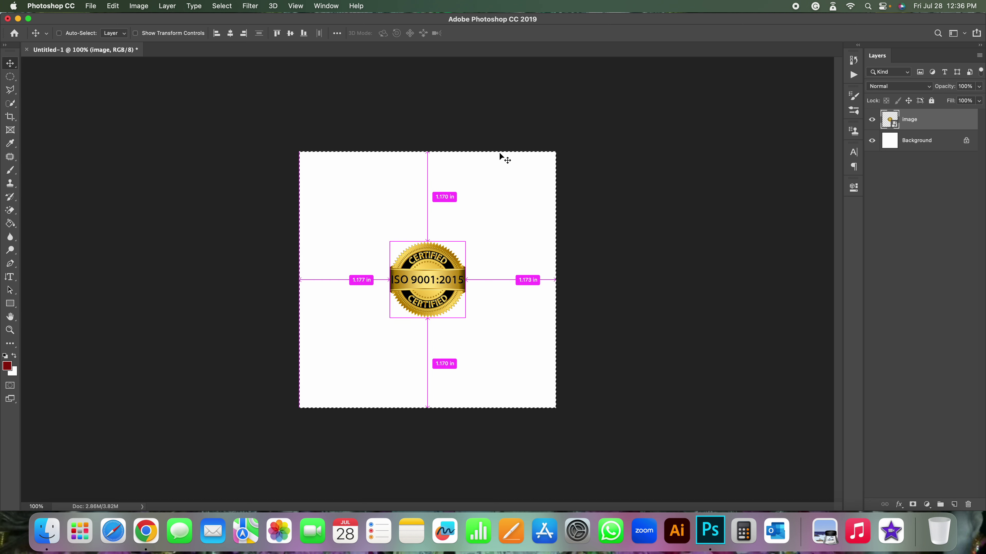
key("super+d")
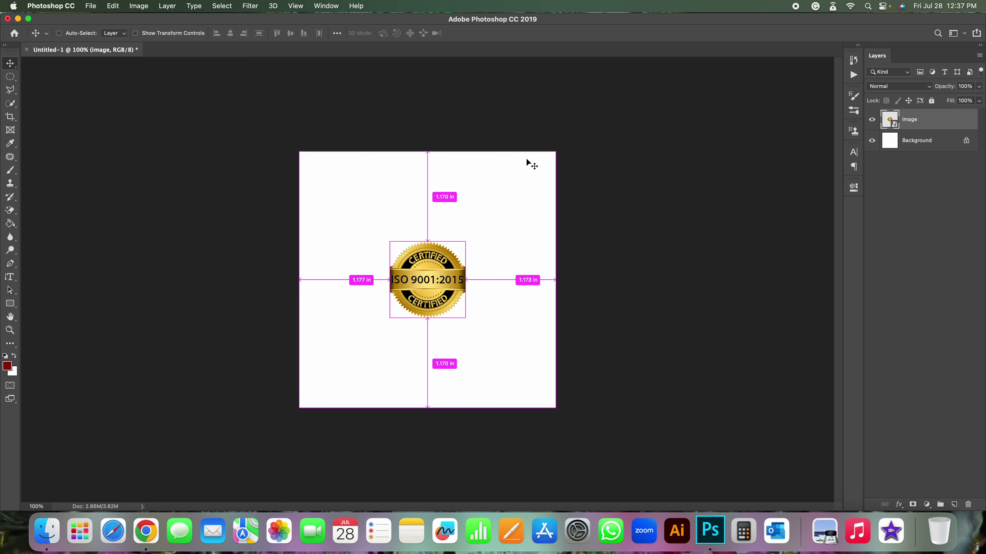
key("super+t")
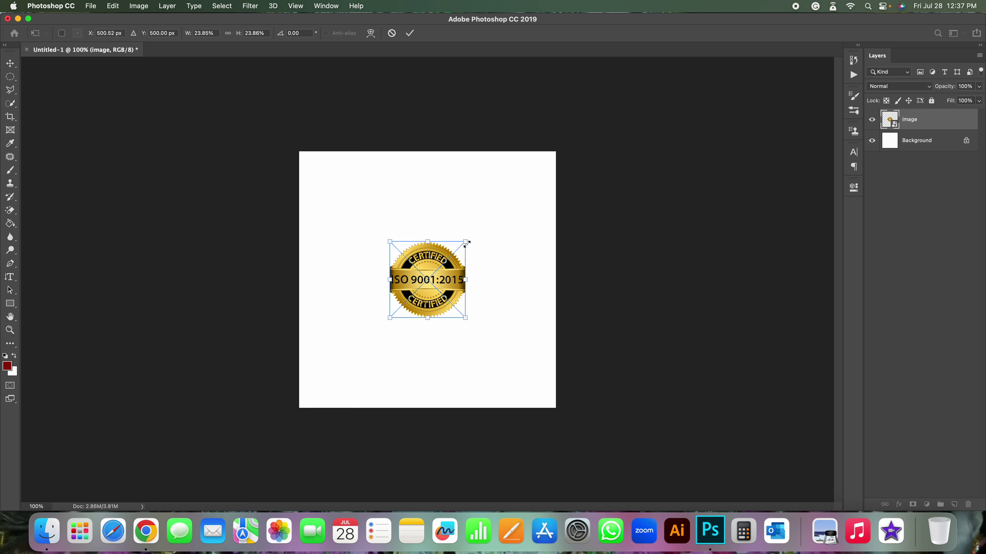
left_click_drag(465, 241, 527, 201)
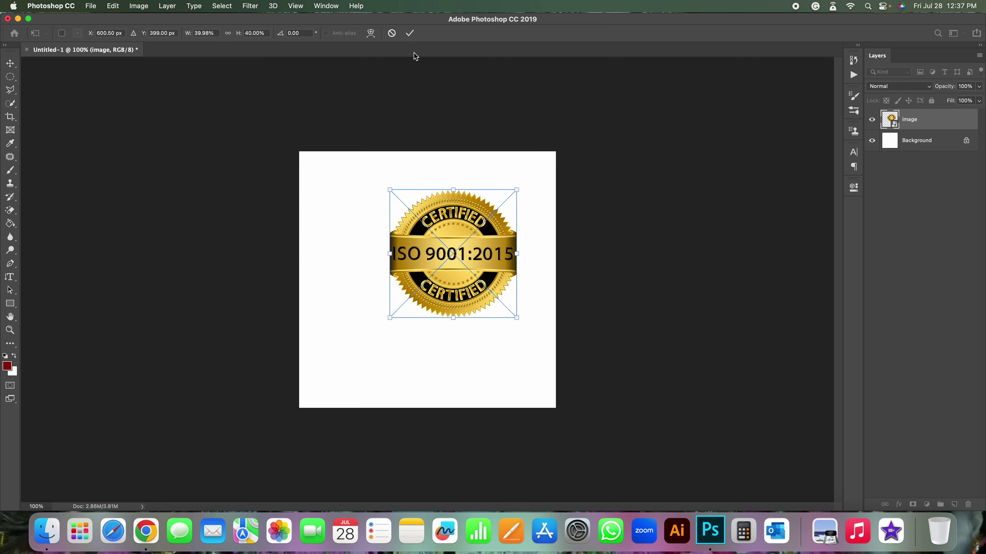
left_click(410, 33)
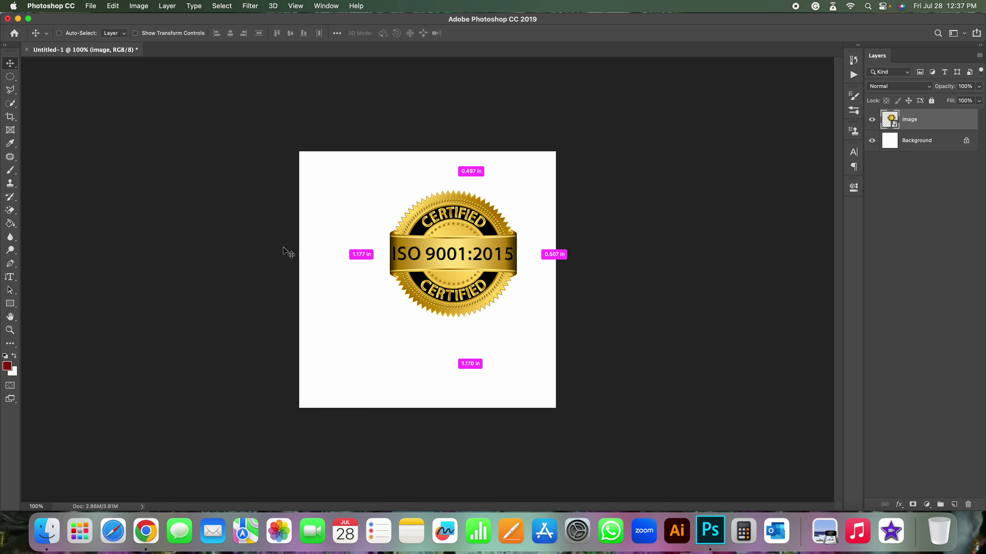
- Centre the badge horizontally and vertically against a full-canvas selection, then undo the centring
key("super+a")
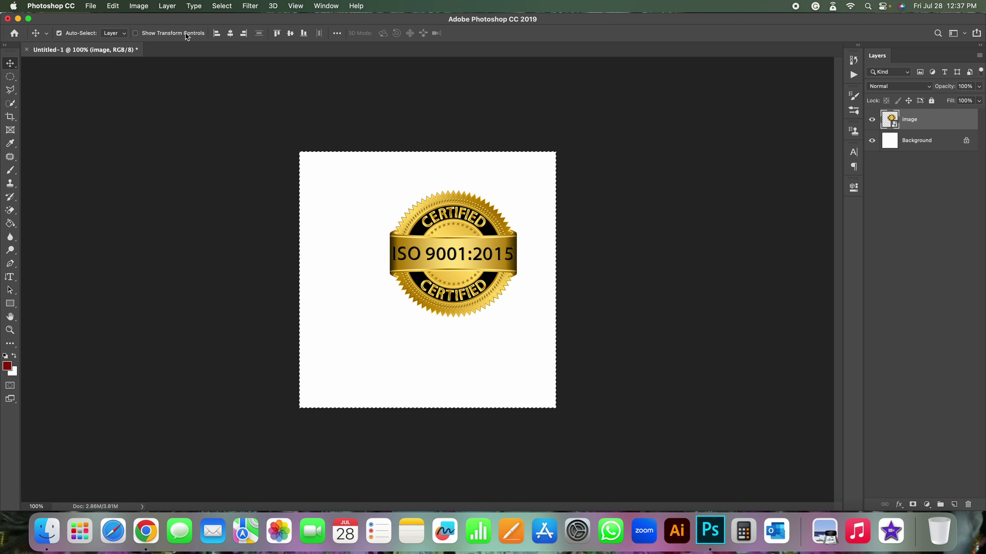
left_click(232, 36)
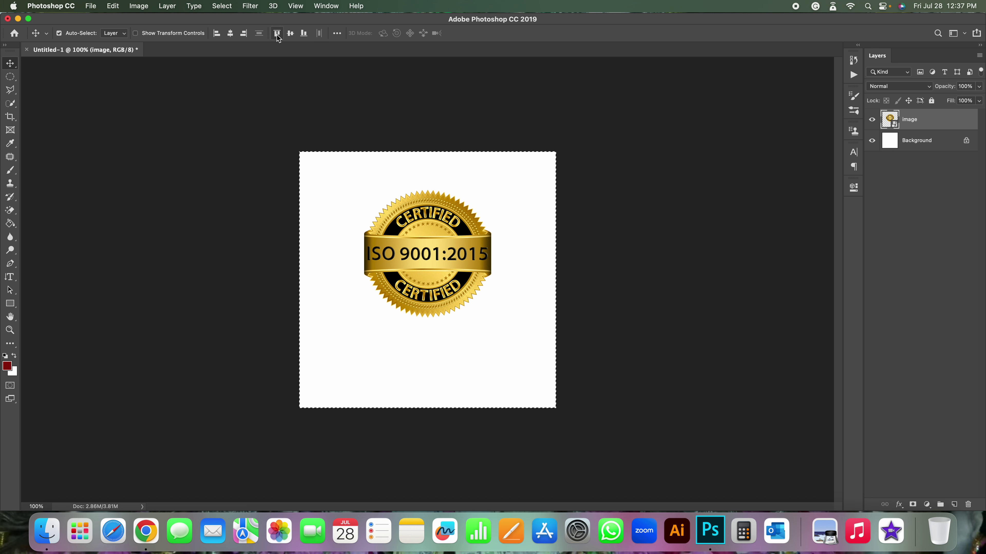
left_click(290, 34)
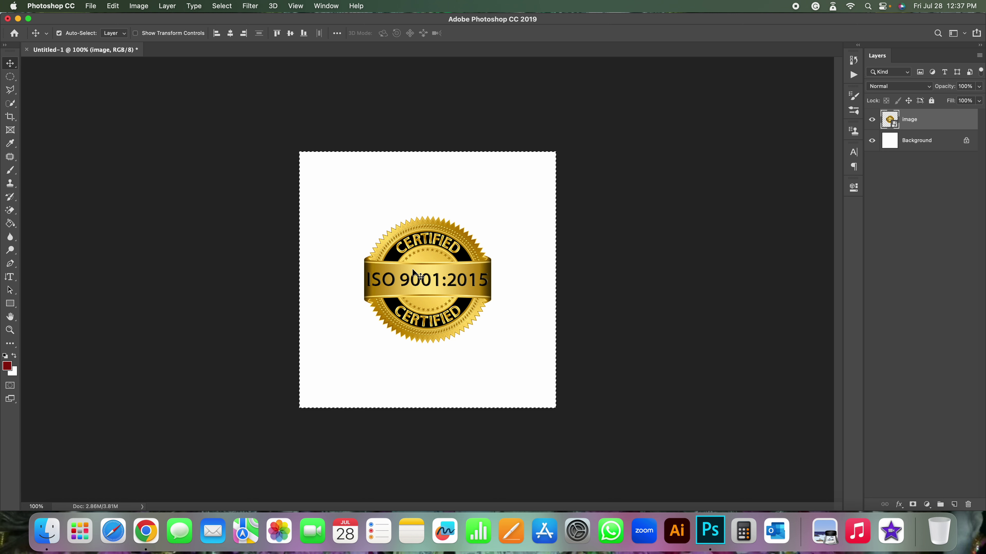
key("super+d")
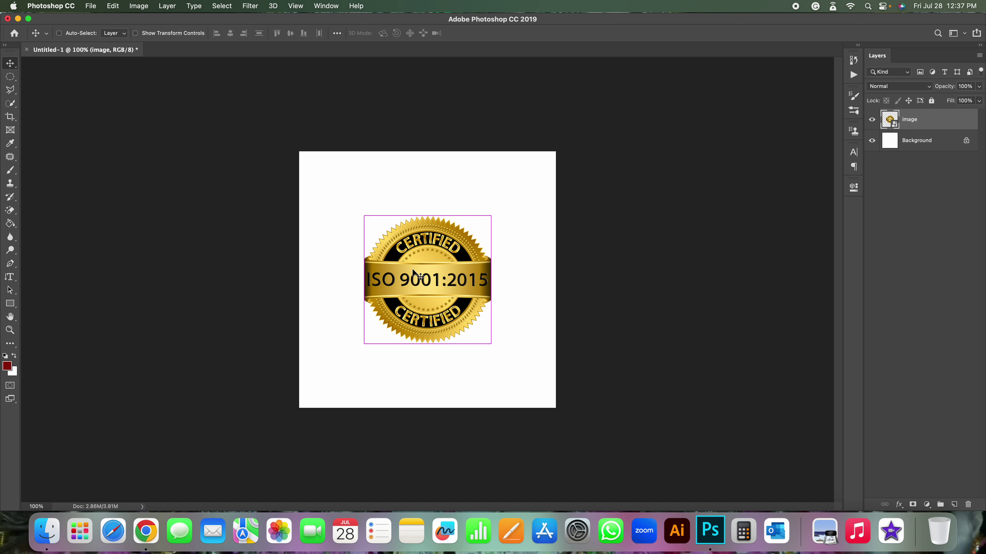
key("super+z")
key("super+z")
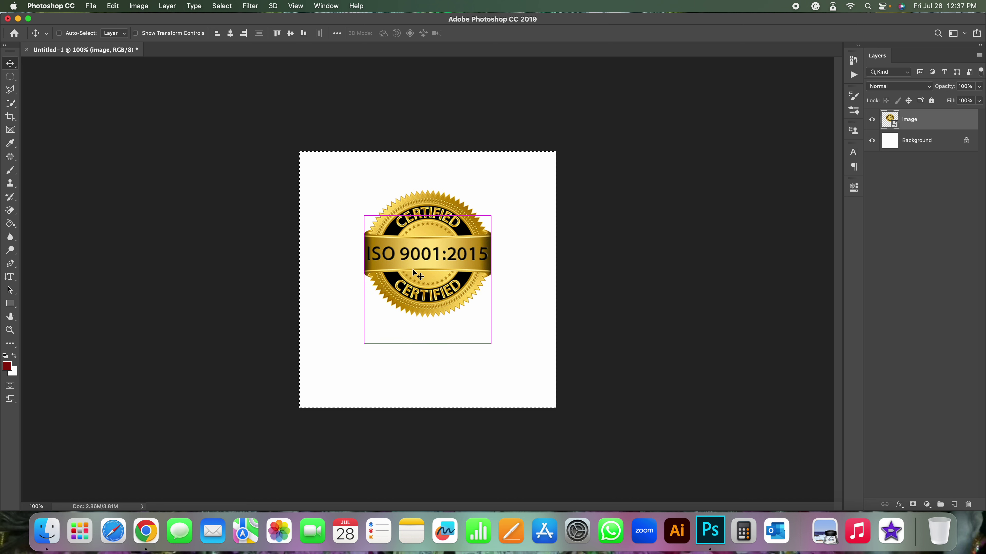
key("super+z")
key("super+z")
- Deselect, try a quick transform, and dismiss the accidentally opened emoji picker
key("super+d")
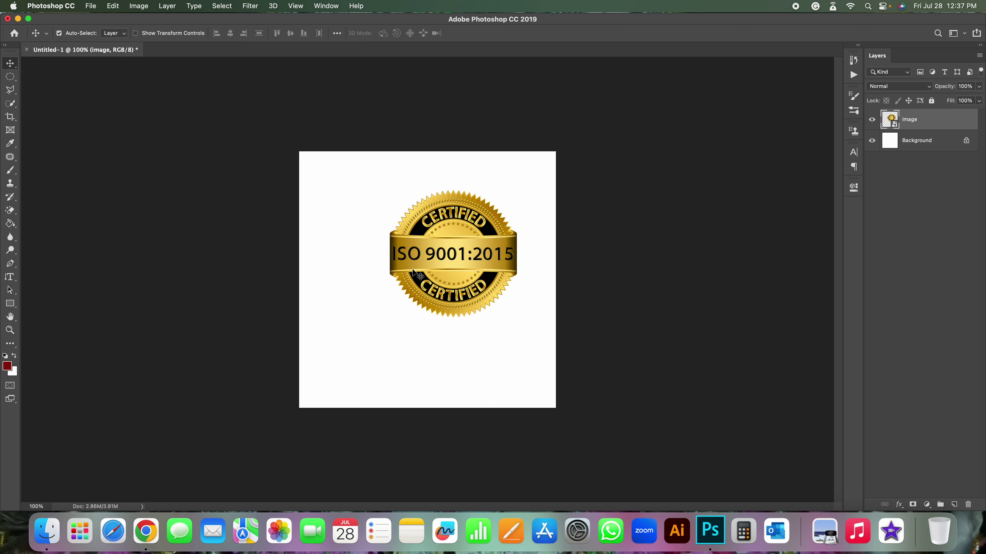
key("super+t")
key("Return")
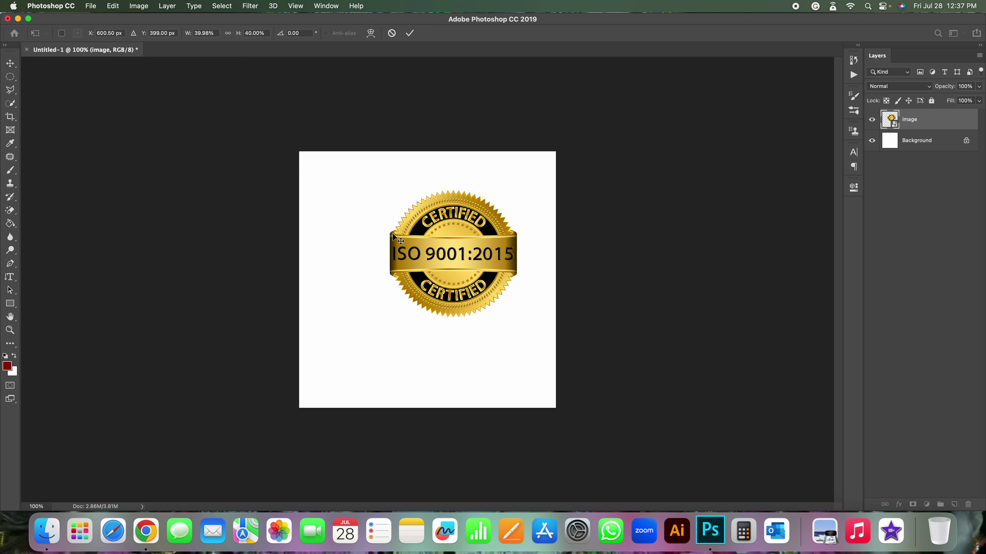
key("ctrl+super+space")
key("super+a")
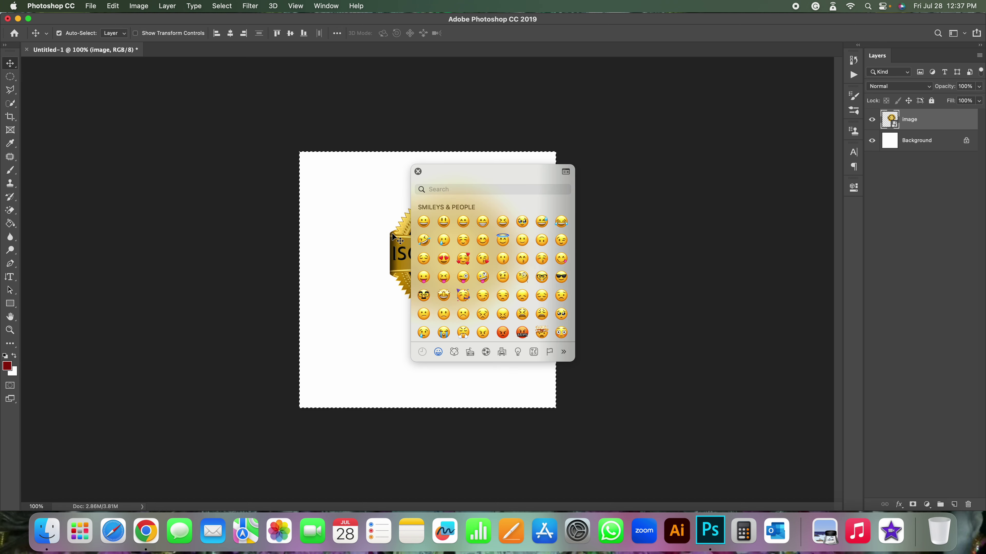
left_click(418, 173)
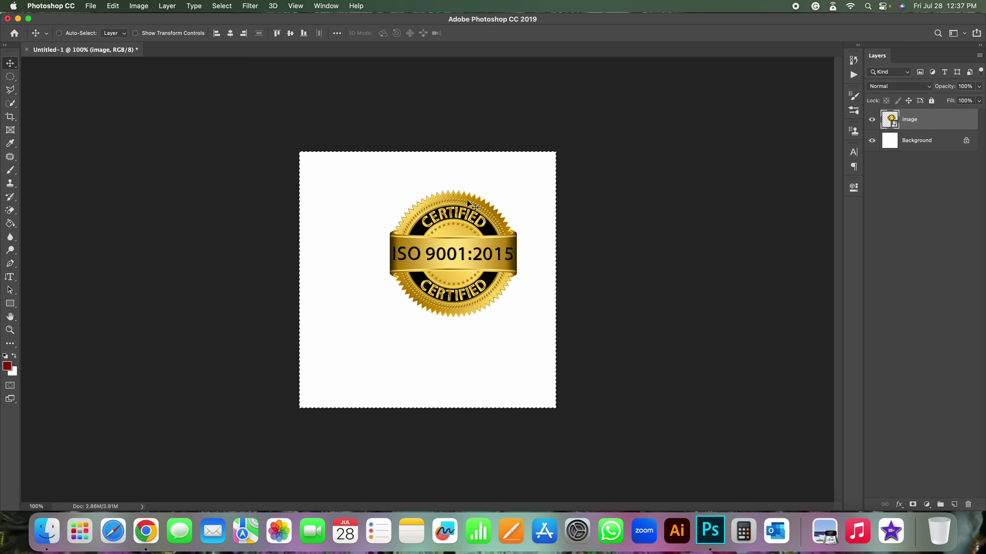
key("super+d")
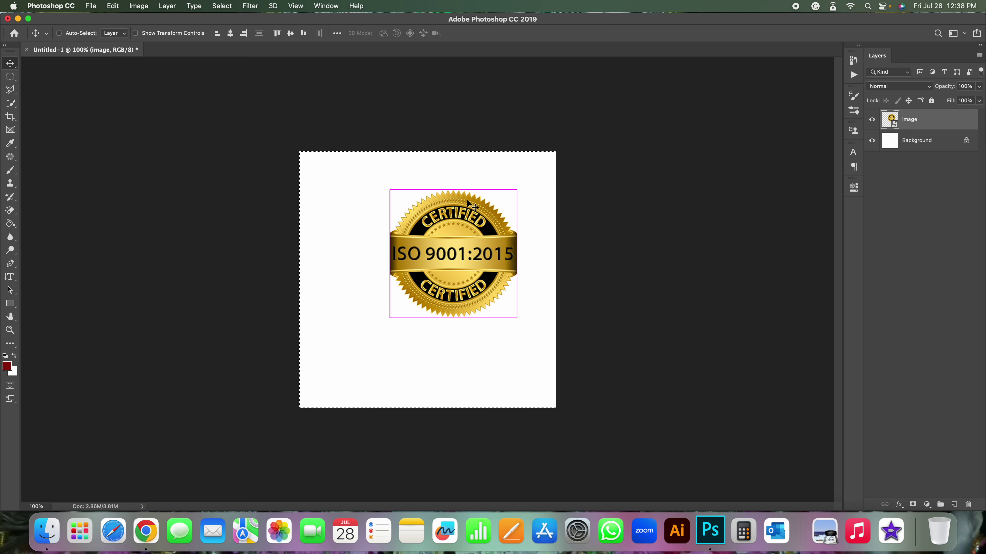
key("super+d")
key("super")
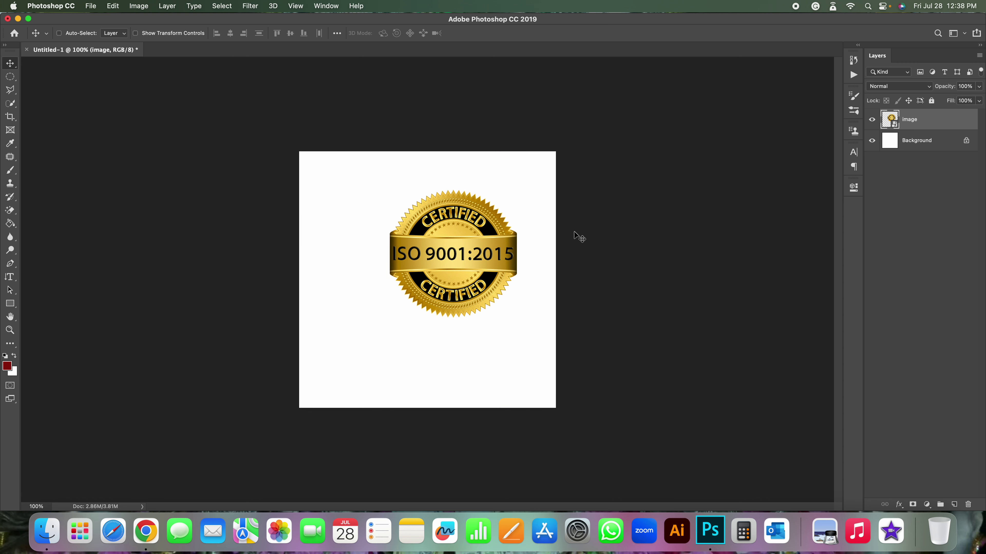
- Re-centre the 40% badge horizontally and vertically on the canvas and deselect
key("super+a")
left_click(292, 35)
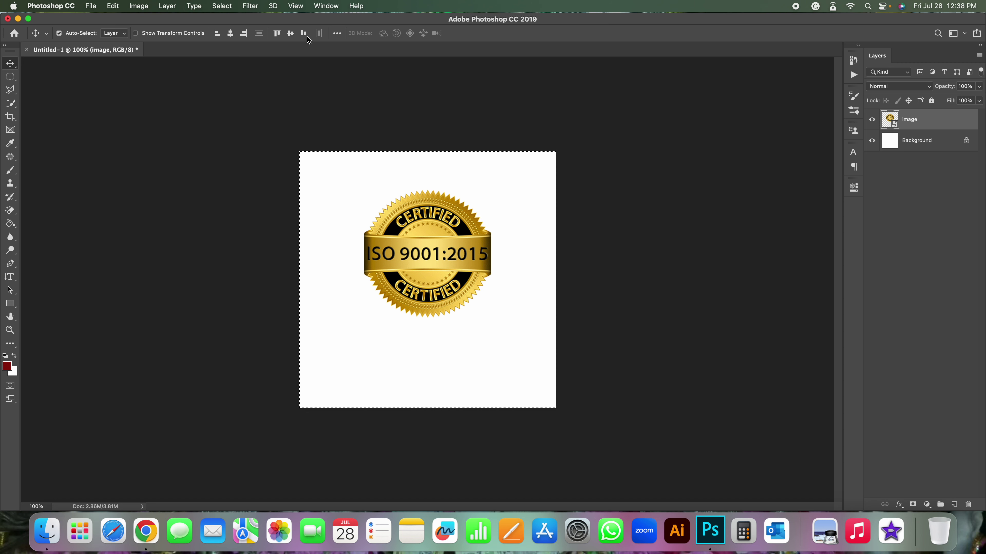
left_click(292, 34)
key("super+d")
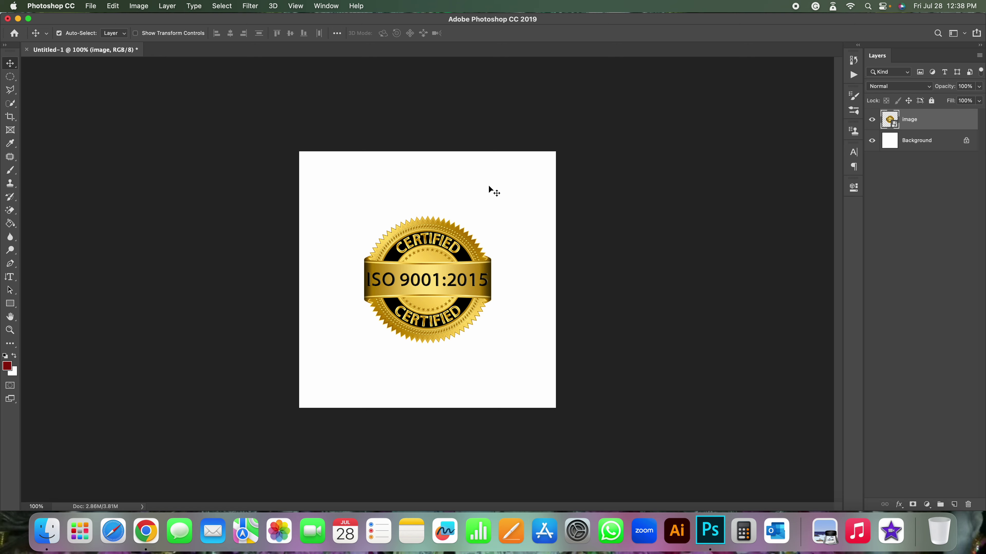
key("super+t")
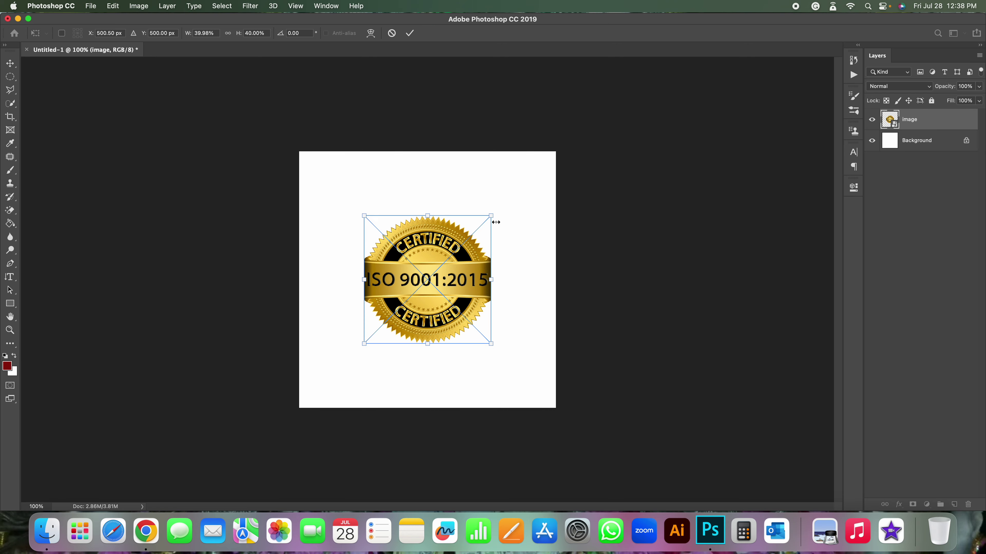
left_click_drag(493, 214, 545, 186)
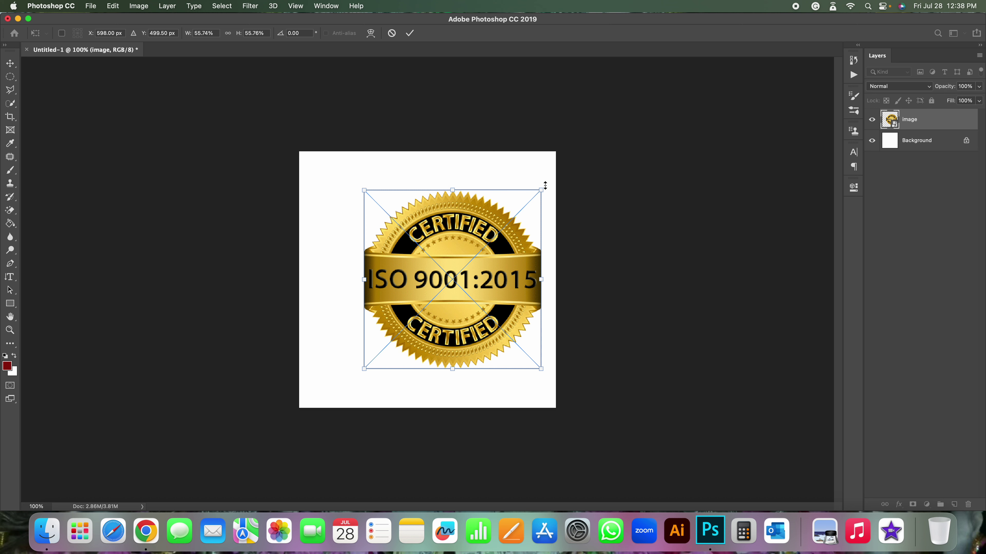
key("Escape")
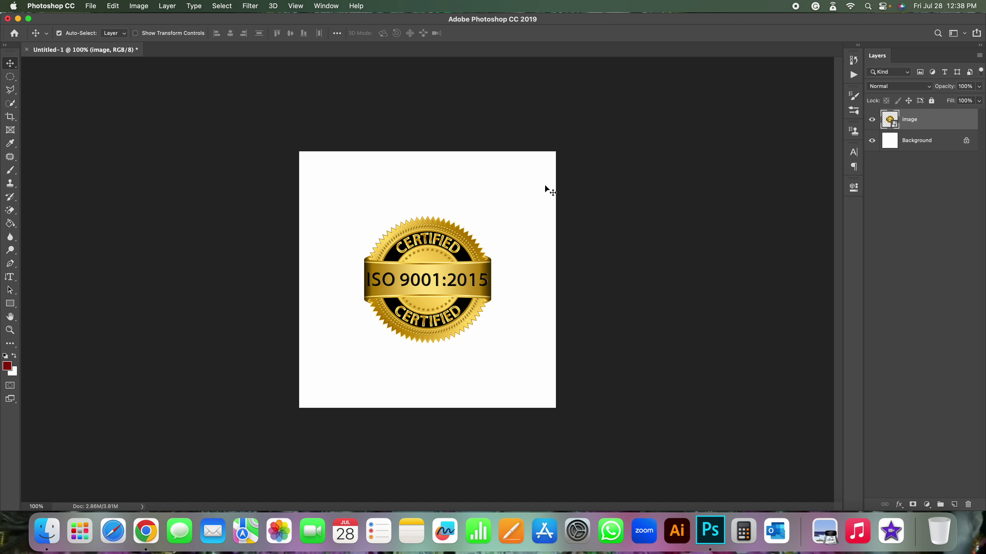
key("super+t")
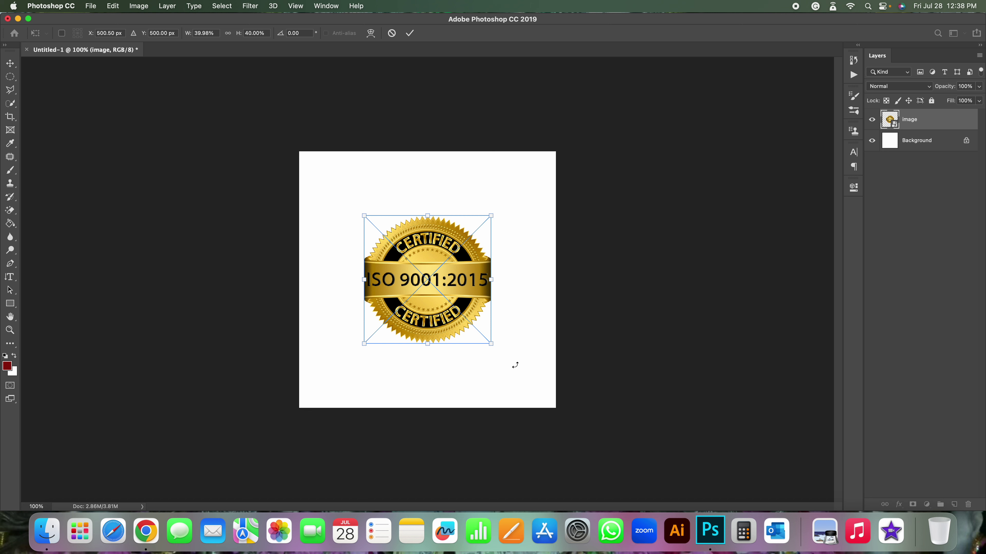
left_click(10, 63)
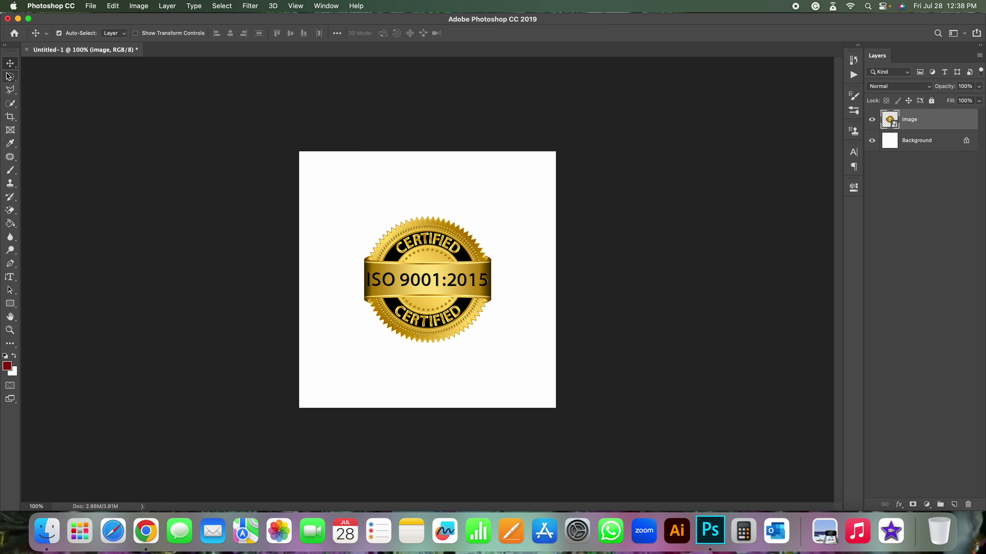
key("super+t")
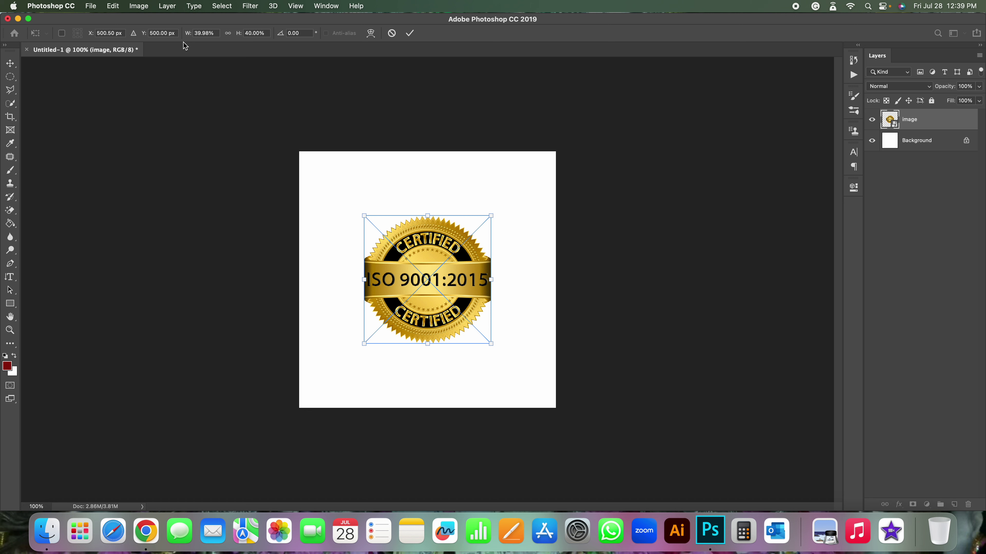
left_click(228, 33)
left_click(228, 39)
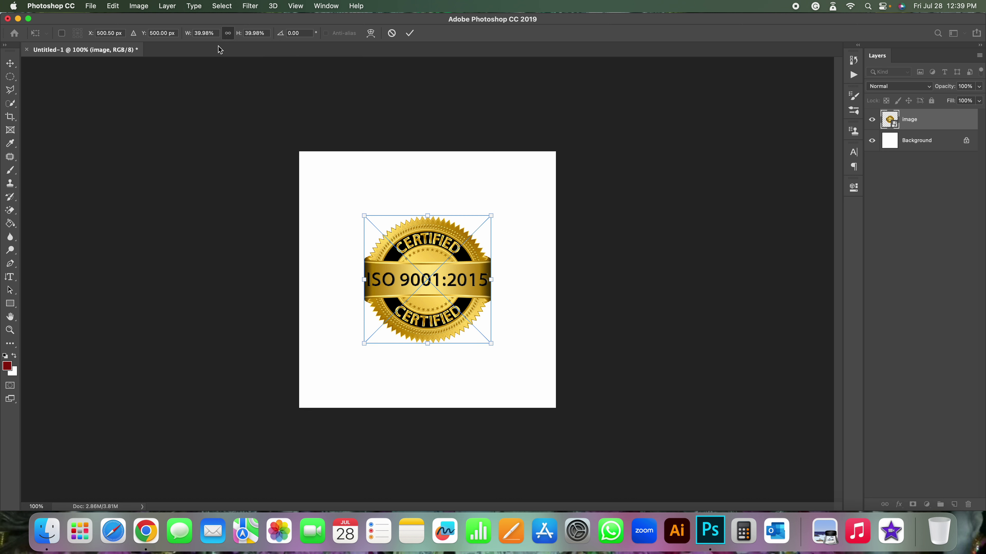
left_click(229, 33)
type("40")
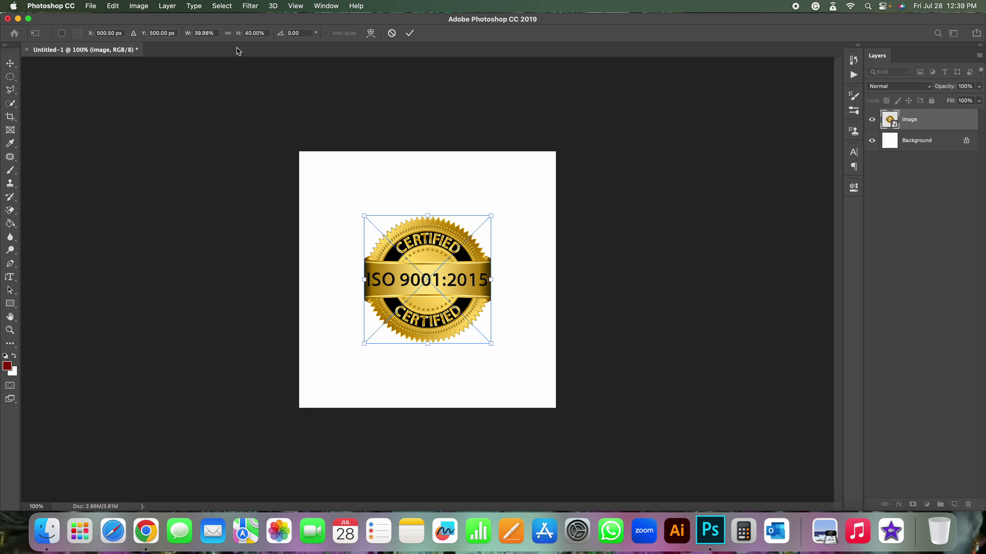
left_click(228, 34)
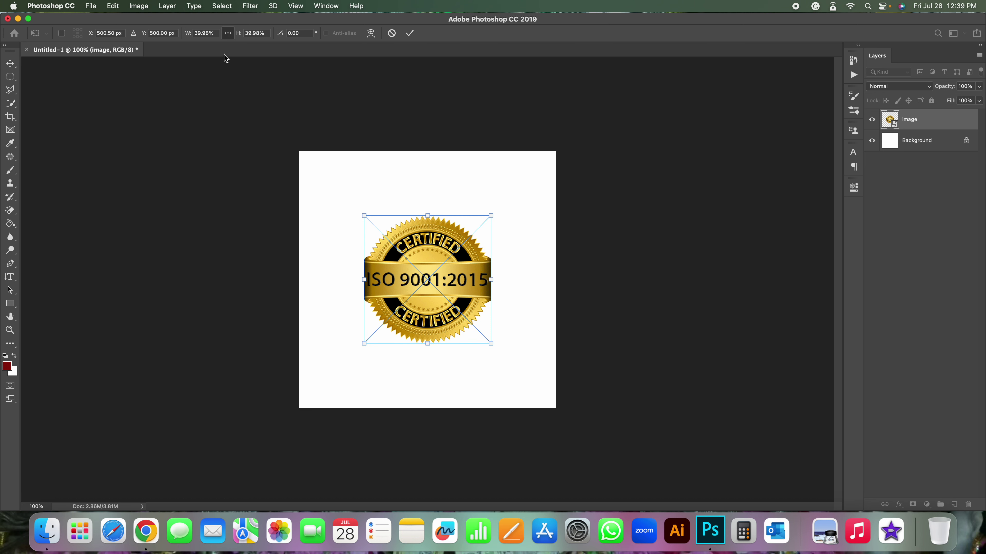
left_click(227, 34)
type("40")
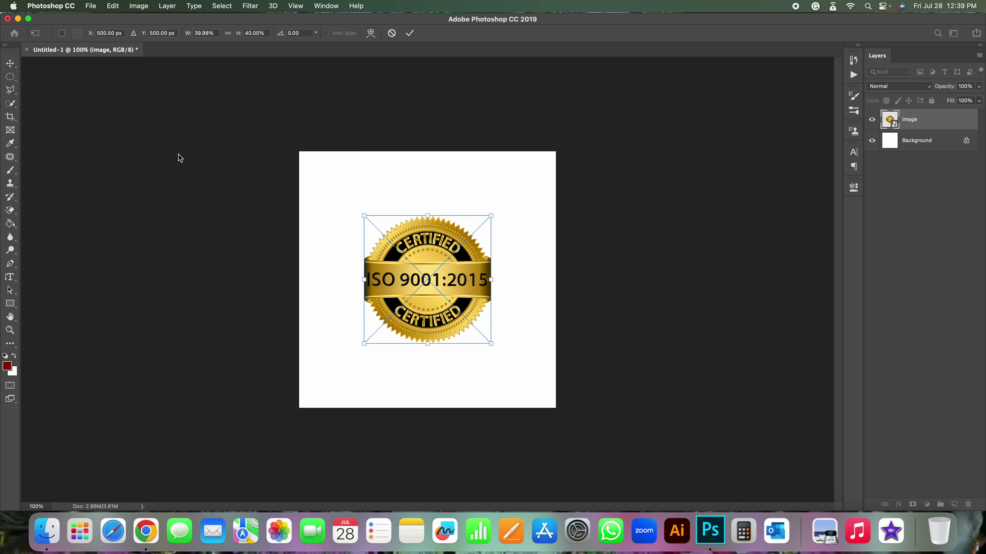
left_click(228, 33)
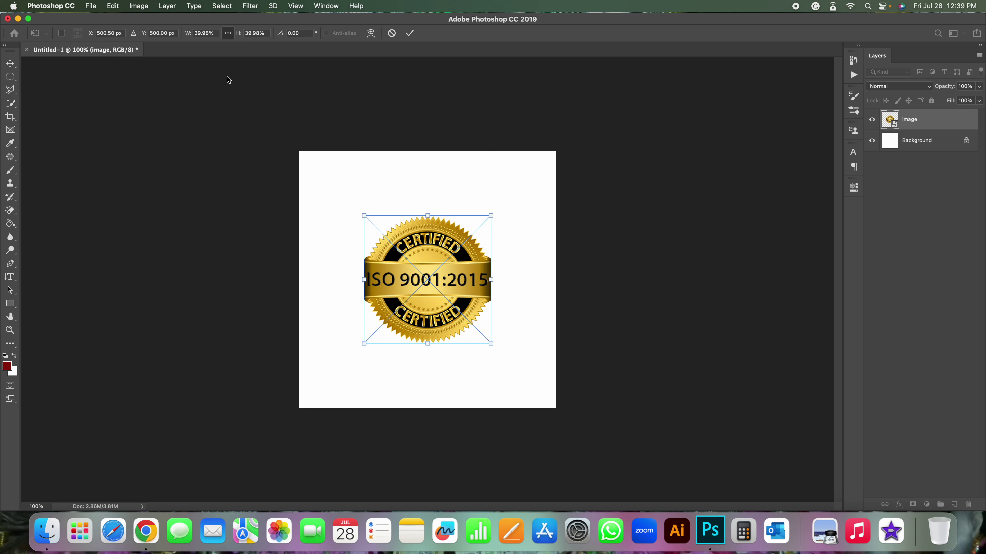
left_click(228, 34)
type("40")
- Trial-stretch the badge's height and width to H 63.00%, W 65.98%, then cancel the transform
left_click(248, 34)
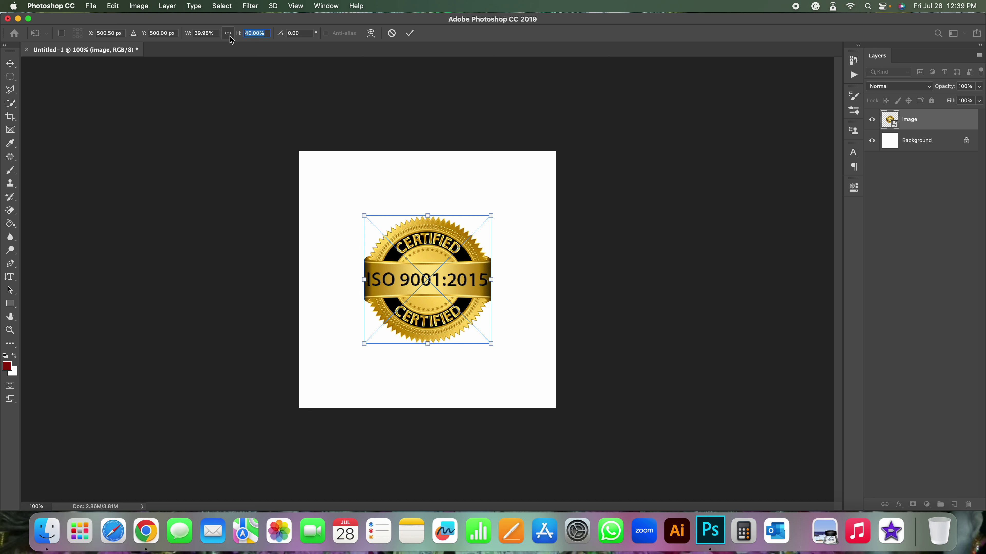
key("Up")
key("Up")
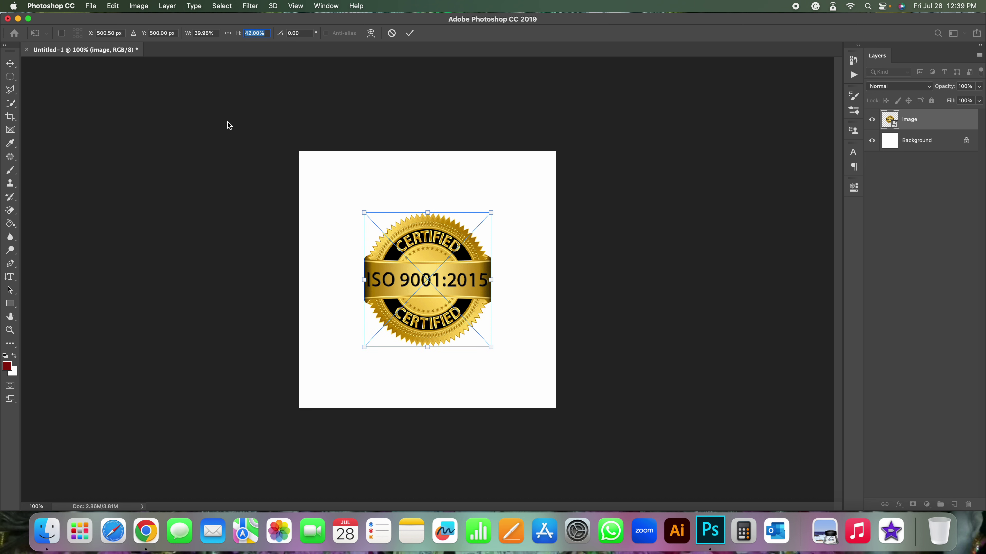
key("Up")
key("Up")
key("Up")
key("Up")
key("Up")
key("Up")
key("Up")
key("Up")
key("Up")
key("Up")
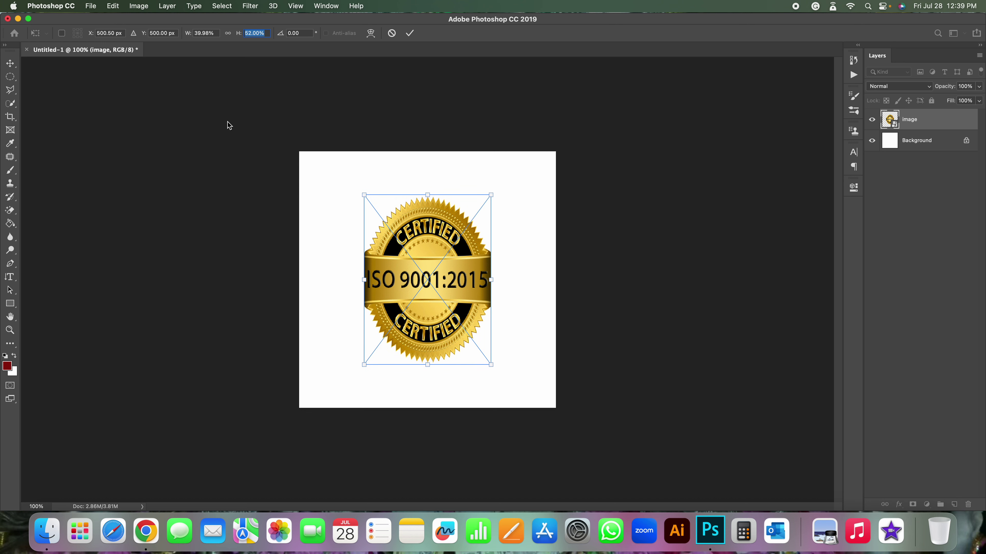
key("Up")
key("Up")
key("Up")
key("Up")
key("Up")
key("Up")
key("Up")
key("Up")
key("Up")
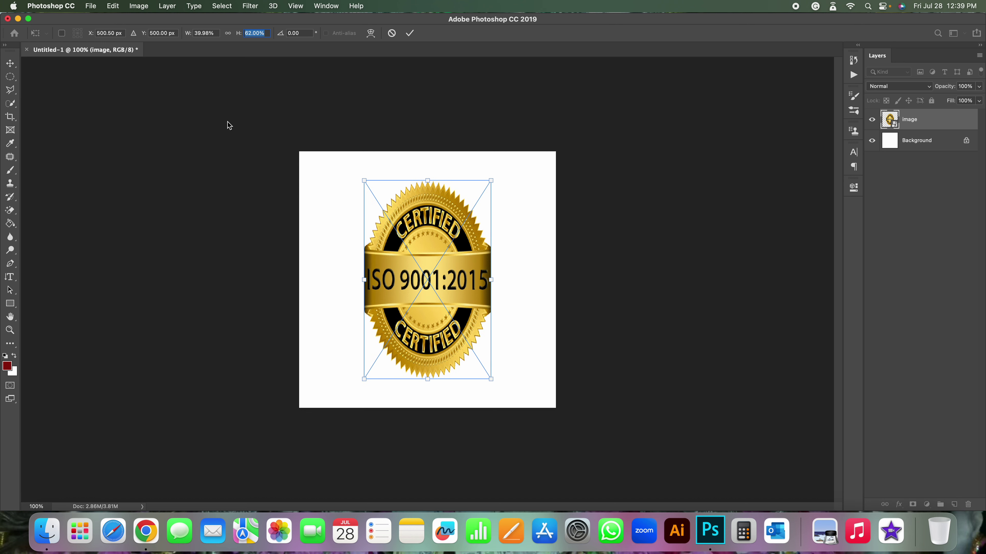
key("Up")
key("Up")
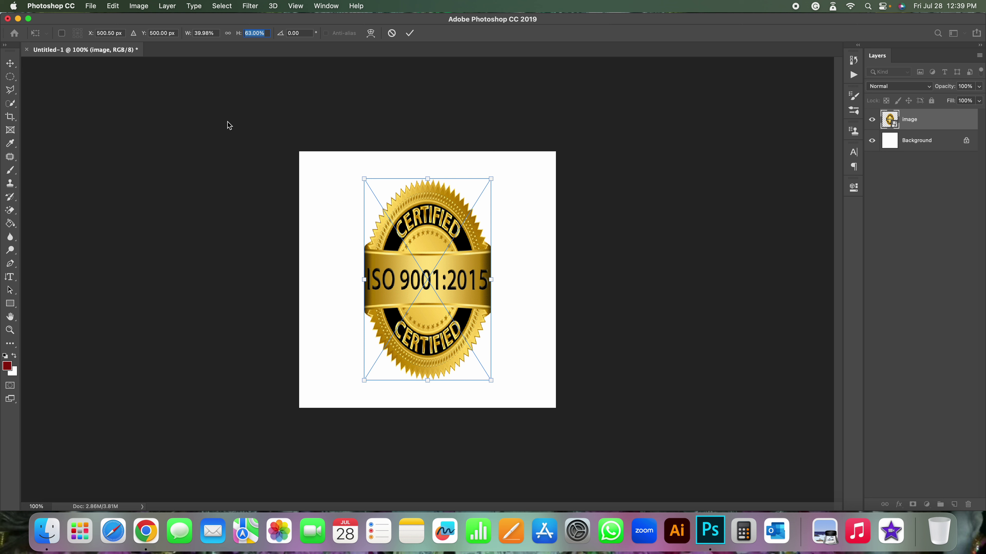
key("shift+Tab")
key("Up")
key("Up")
key("Up")
key("Up")
key("Up")
key("Up")
key("Up")
key("Up")
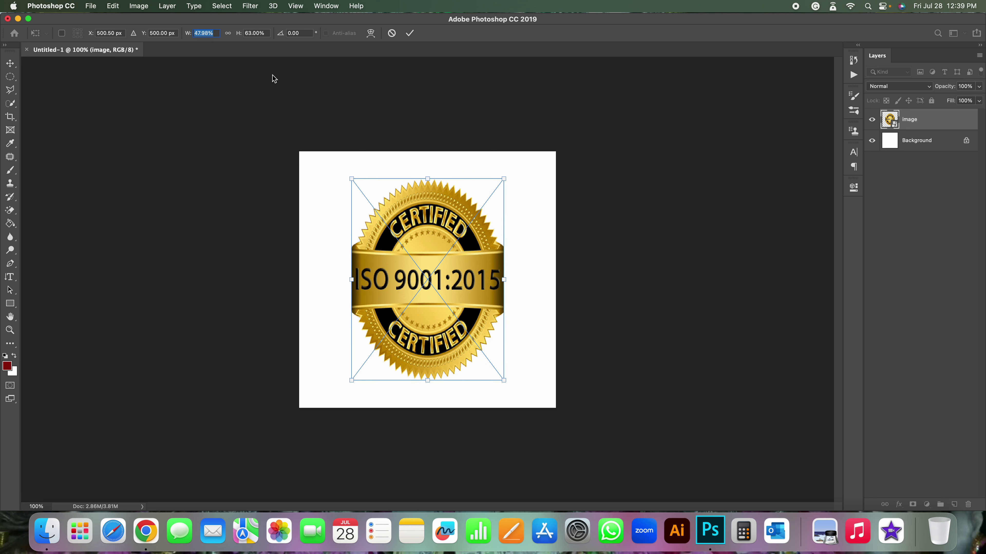
key("Up")
key("Up")
key("Up")
key("Up")
key("Up")
key("Up")
key("Up")
key("Up")
key("Up")
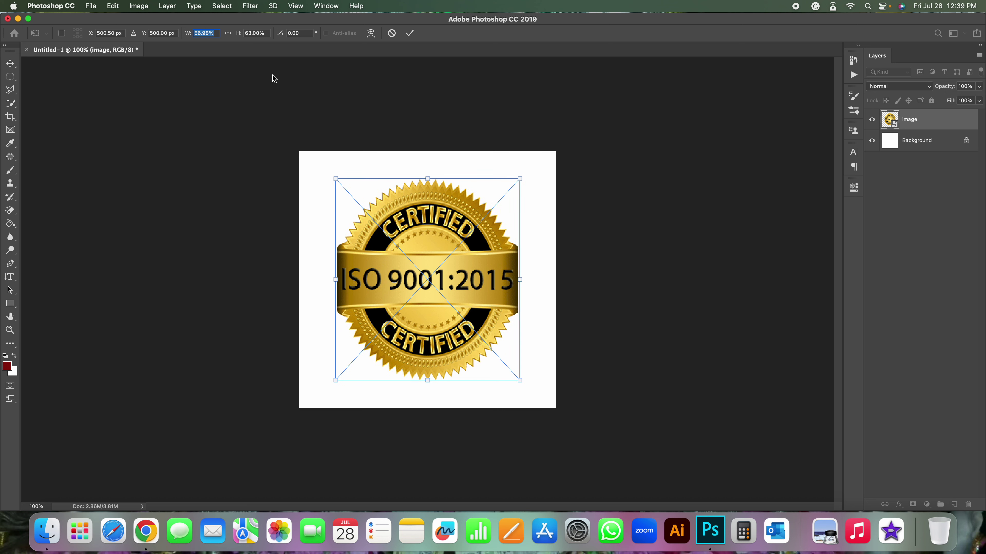
key("Up")
key("Up")
key("Up")
key("Up")
key("Up")
key("Up")
key("Up")
key("Up")
key("Up")
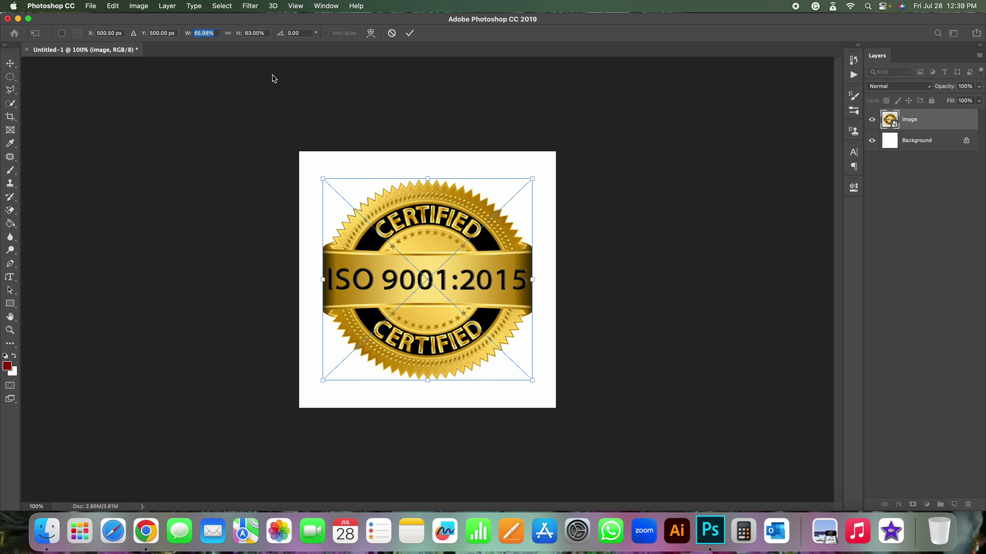
key("Return")
key("Escape")
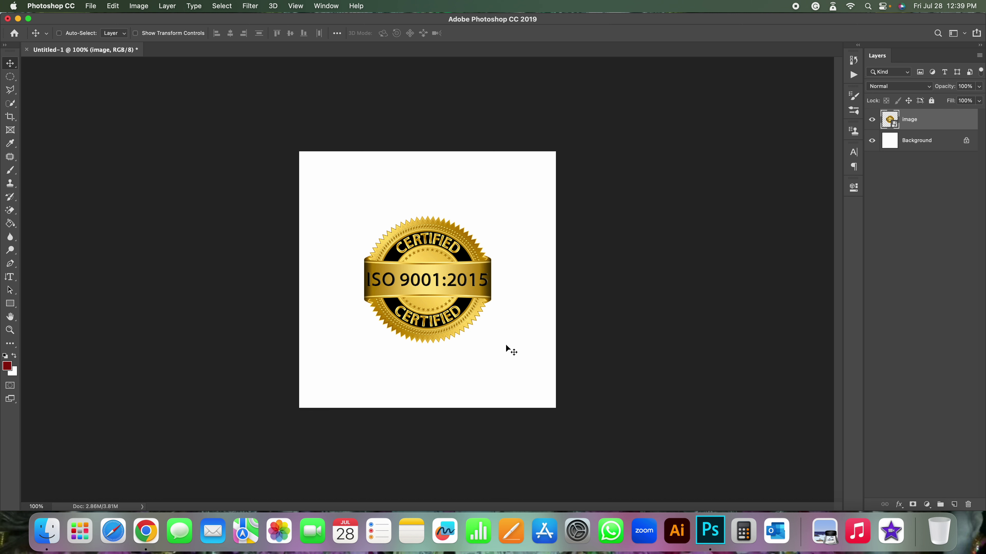
- Start Free Transform with linked proportions and enlarge the badge evenly to about 61%
key("ctrl+t")
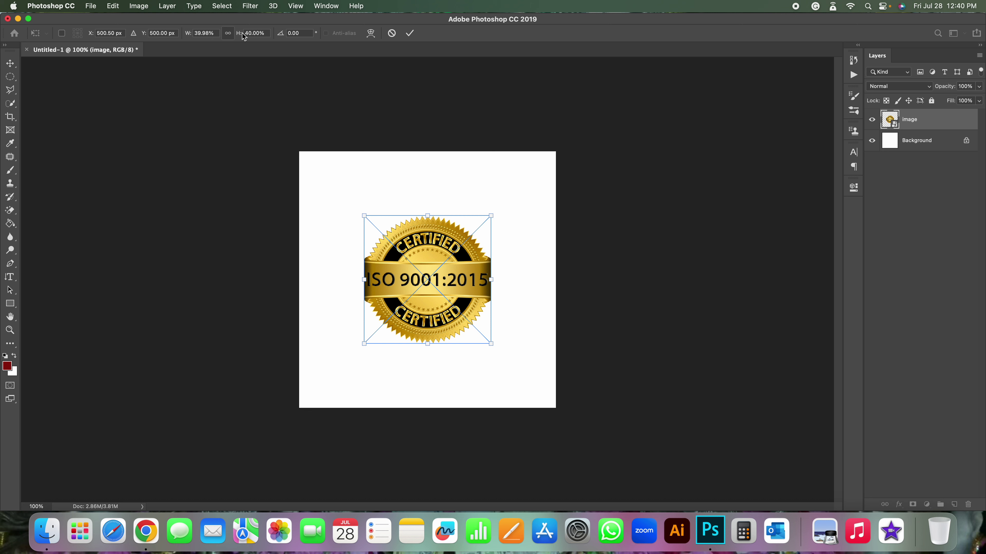
left_click(227, 33)
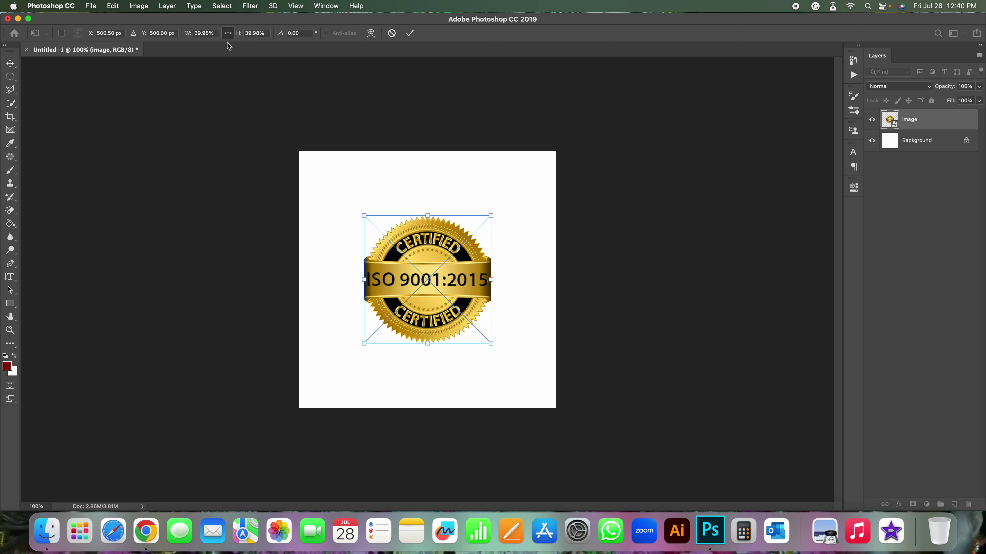
left_click(211, 33)
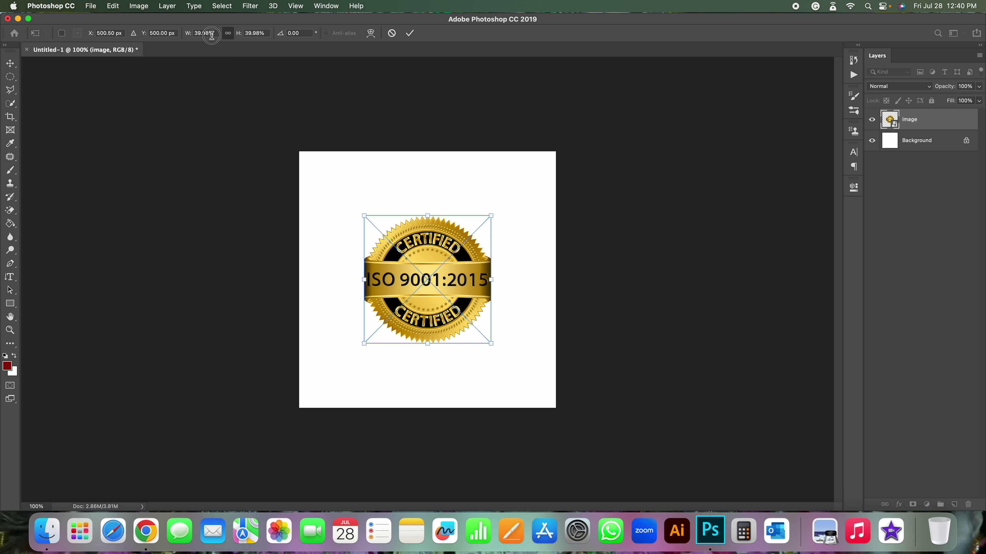
left_click(263, 33)
key("Up")
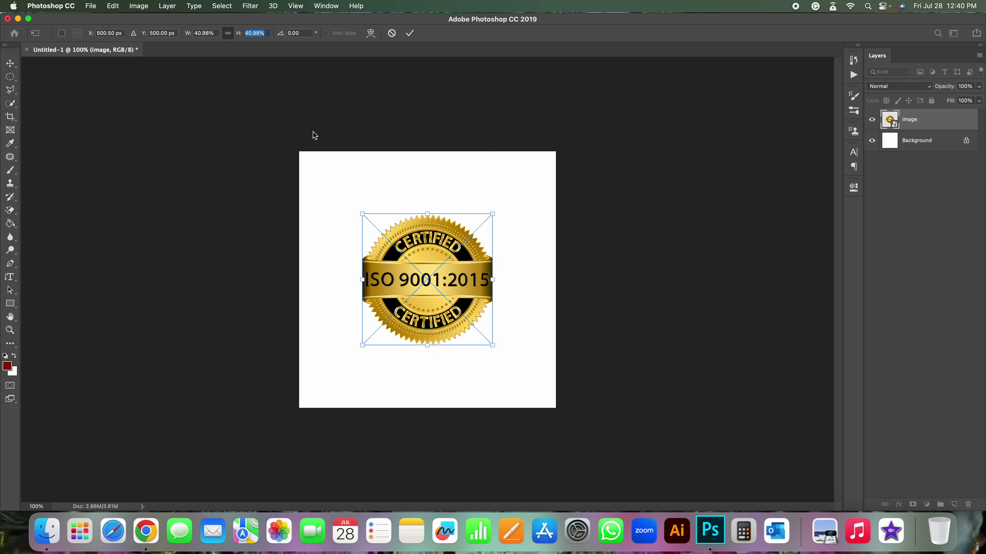
key("Up")
key("Up")
key("Up")
key("Up")
key("Up")
key("Up")
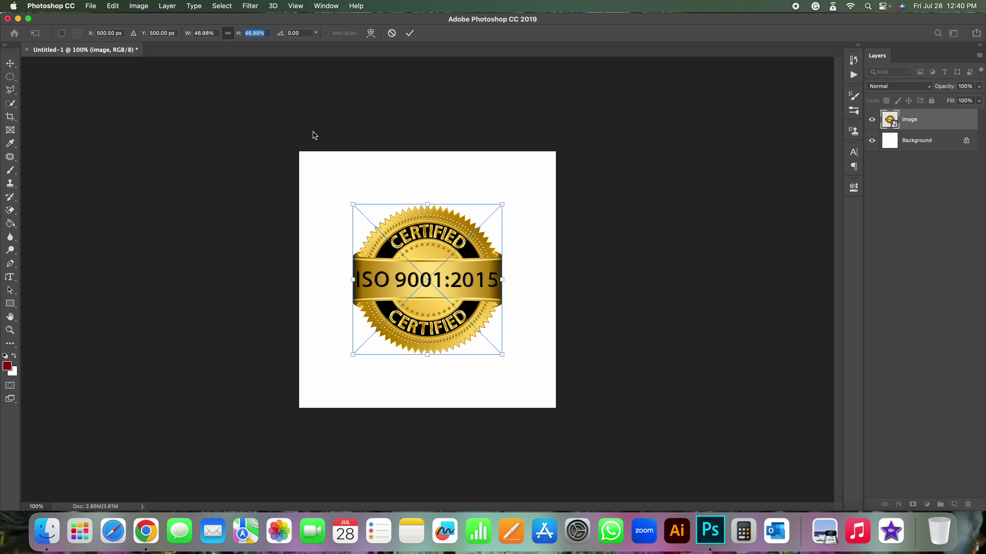
key("Up")
key("Up")
key("Up")
key("Up")
key("Up")
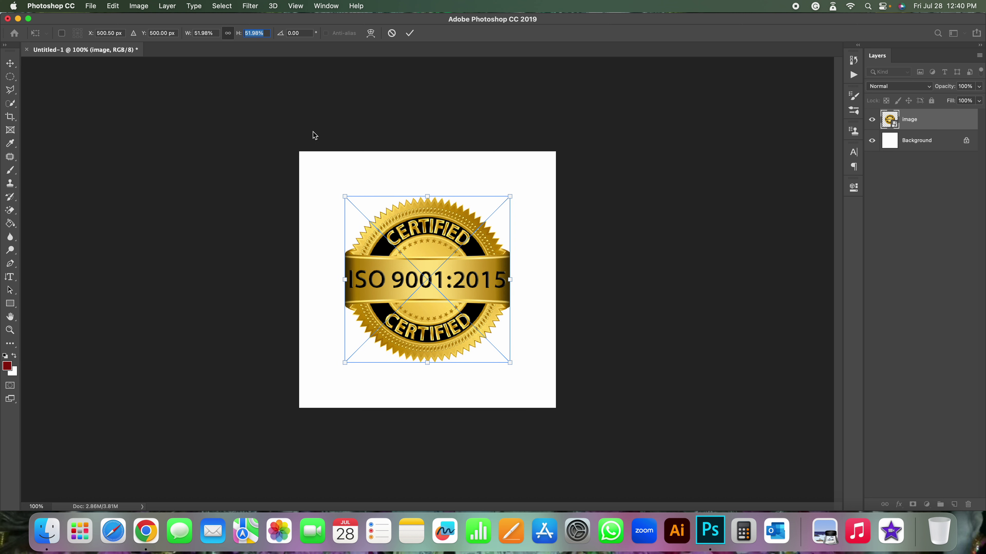
key("Up")
key("Up")
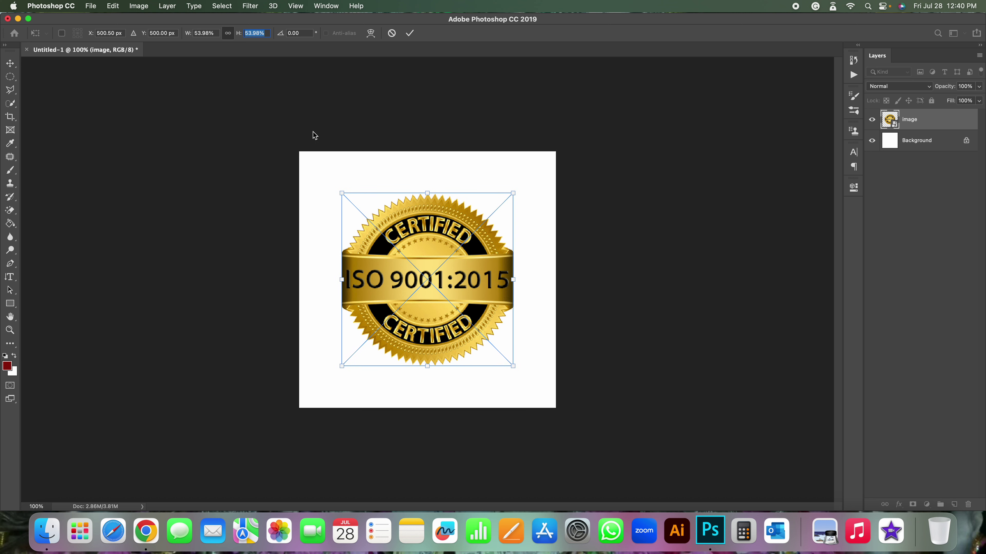
key("Up")
key("Up")
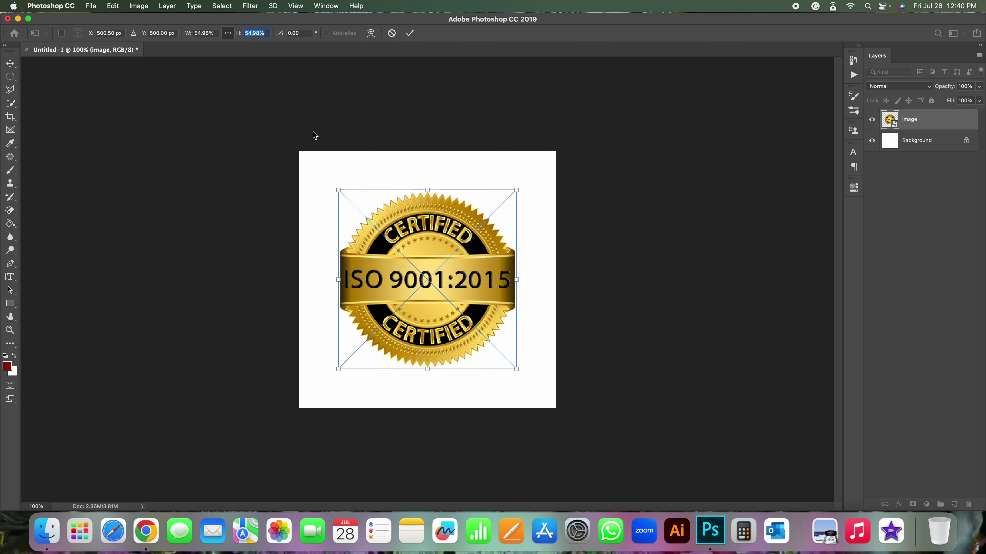
key("Up")
key("Up")
key("Up")
key("Up")
key("Up")
key("Up")
key("Up")
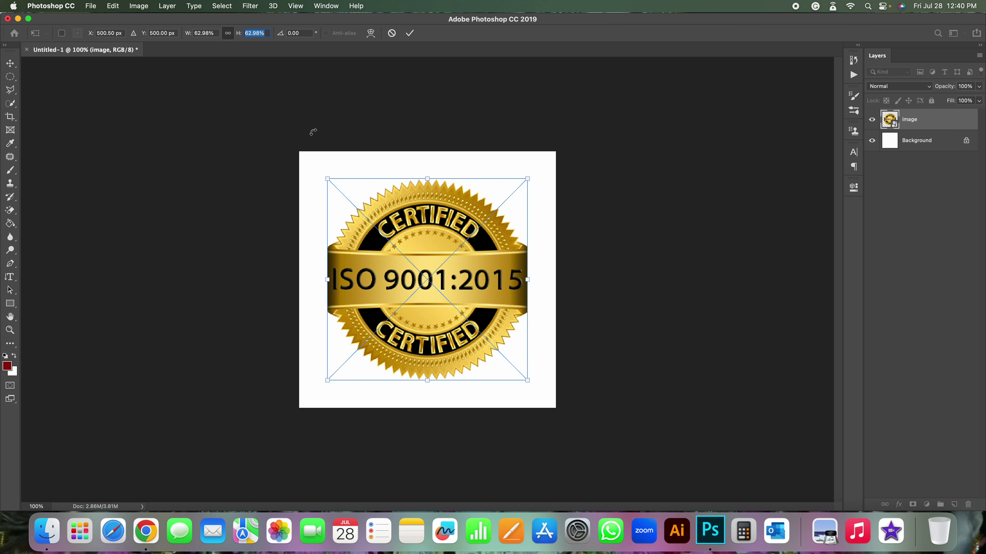
key("Up")
key("Up")
key("Up")
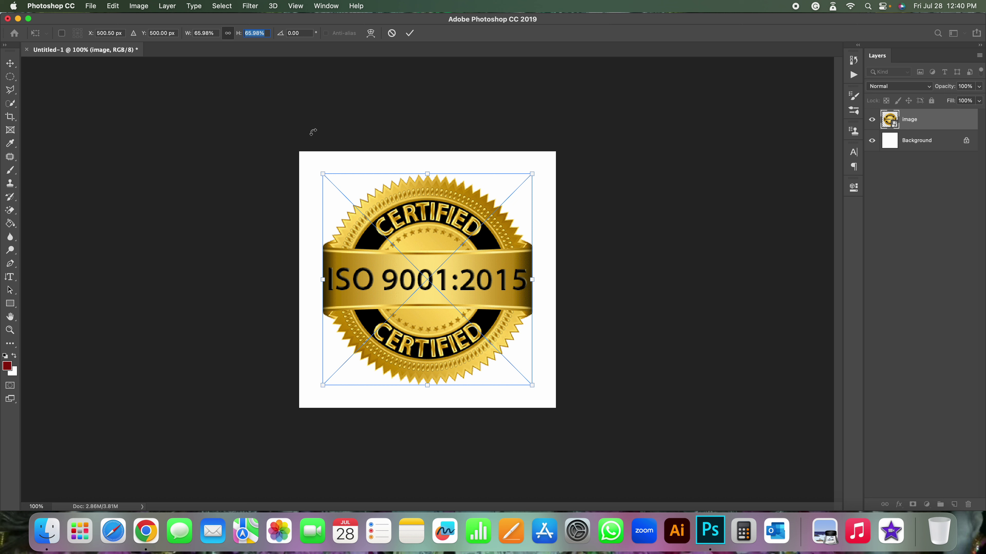
- Keep nudging the badge size, up to about 74% then down to about 42%
key("Up")
key("Up")
key("Up")
key("Up")
key("Up")
key("Up")
key("Up")
key("Up")
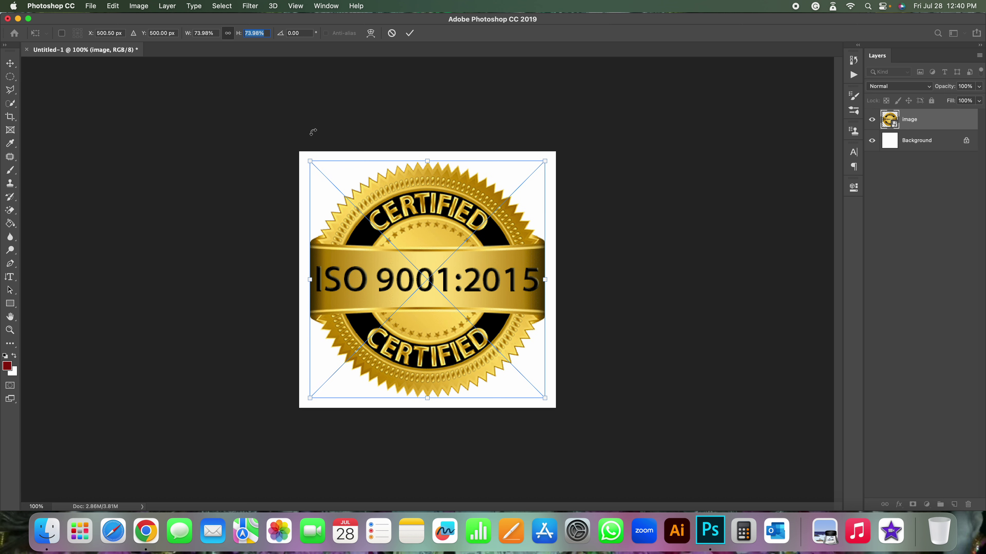
key("Up")
key("Up")
key("Up")
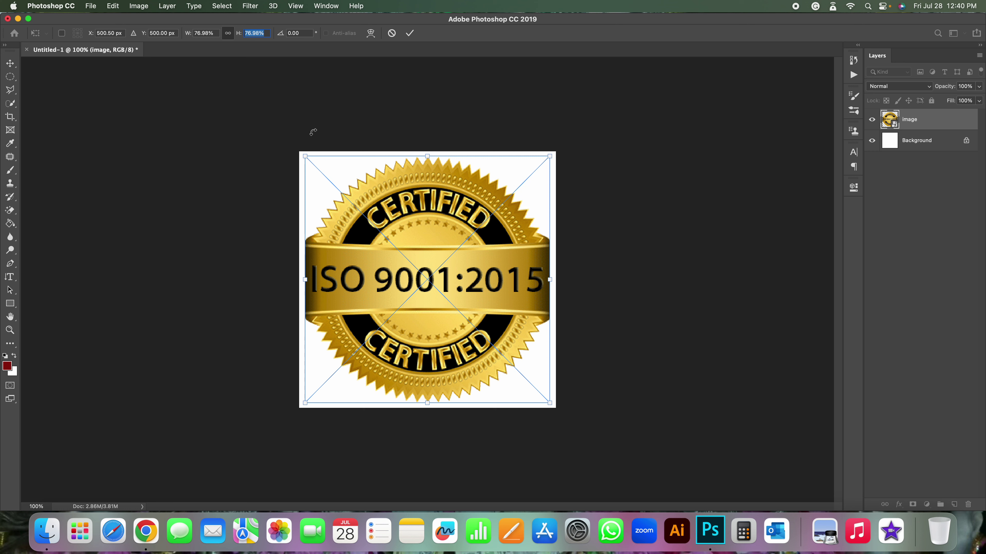
key("Down")
key("Down")
key("Down")
key("Down")
key("Down")
key("Down")
key("Down")
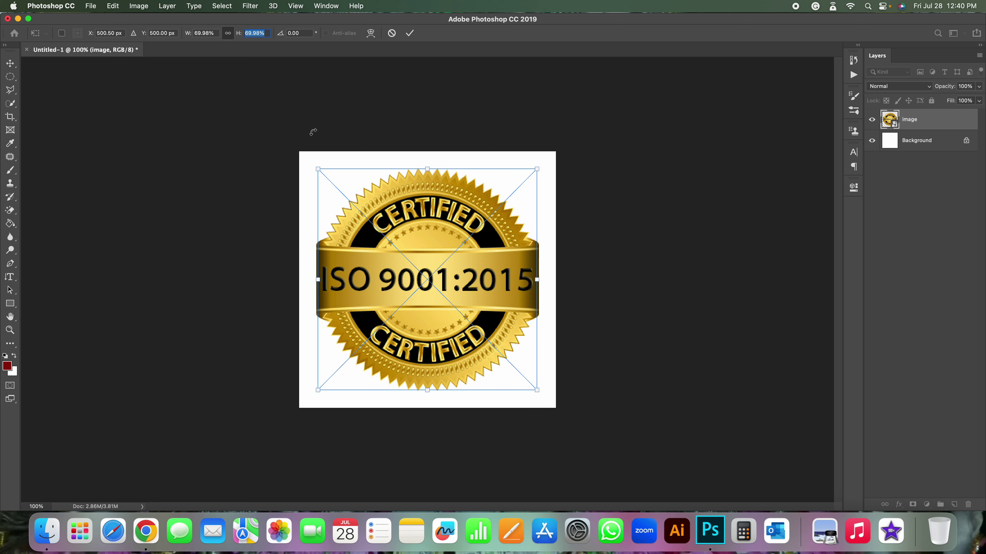
key("Down")
key("Down")
key("Down")
key("Down")
key("Down")
key("Down")
key("Down")
key("Down")
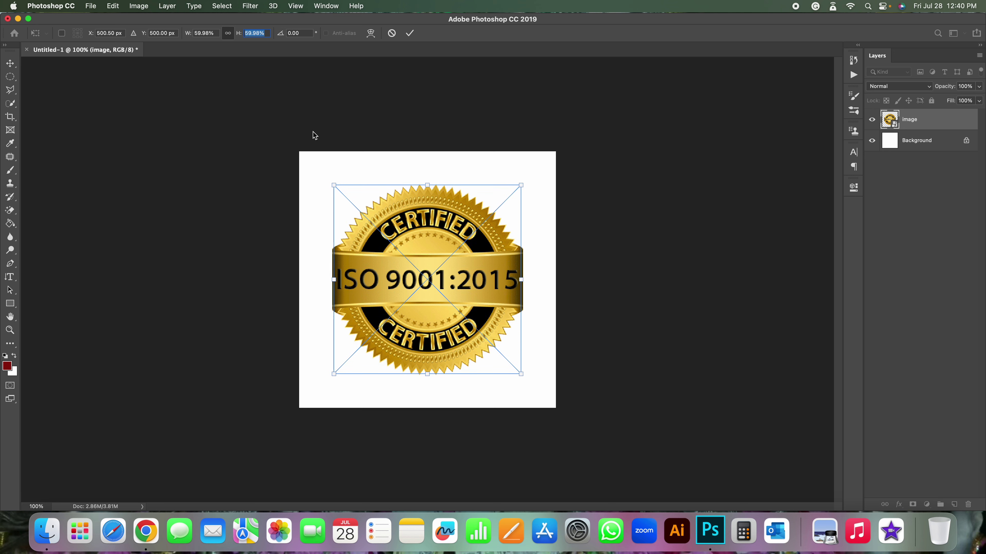
key("Down")
key("Down")
key("Down")
key("Down")
key("Down")
key("Down")
key("Down")
key("Down")
key("Down")
key("Down")
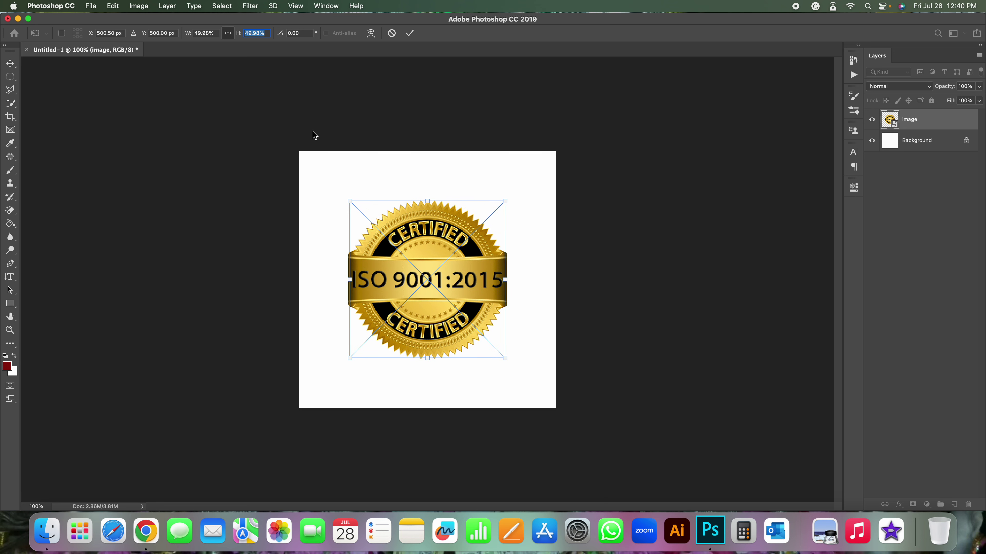
key("Down")
key("Down")
key("Down")
key("Down")
key("Down")
key("Down")
key("Down")
key("Down")
key("Down")
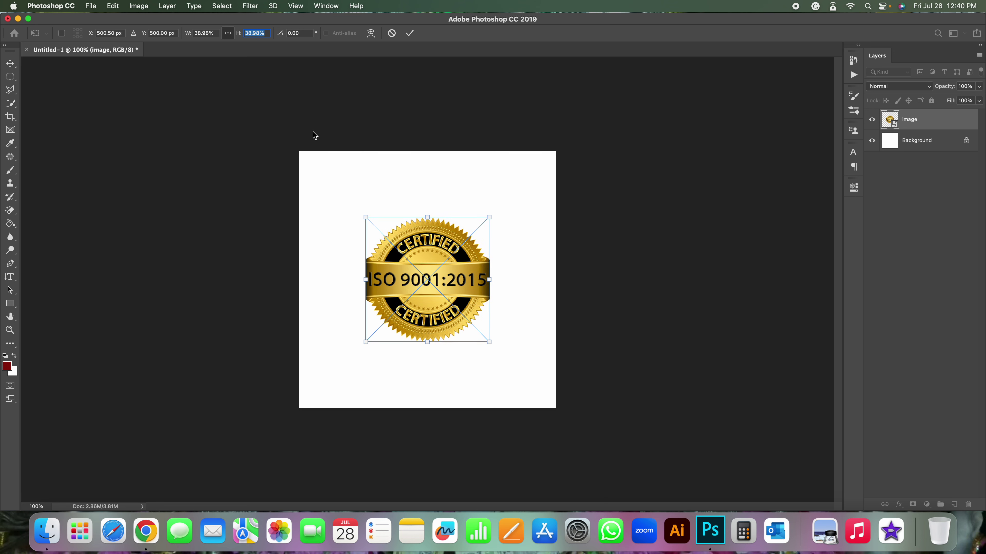
key("Down")
key("Down")
key("Down")
key("Down")
key("Down")
key("Down")
key("Down")
key("Down")
key("Down")
key("Down")
key("Down")
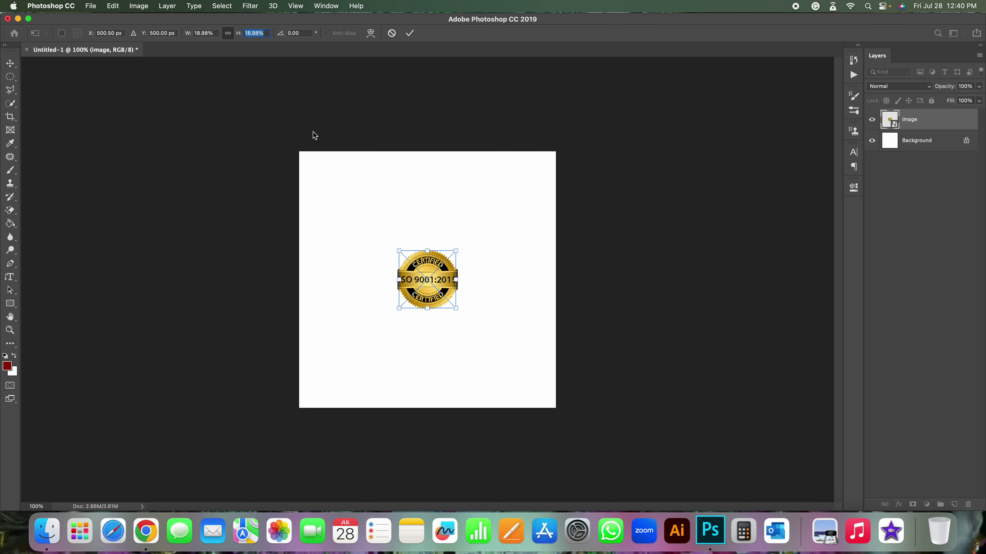
- Cancel the trial resizes and restart Free Transform with the badge at W 39.98%, H 40.00%
key("Up")
key("Up")
key("Up")
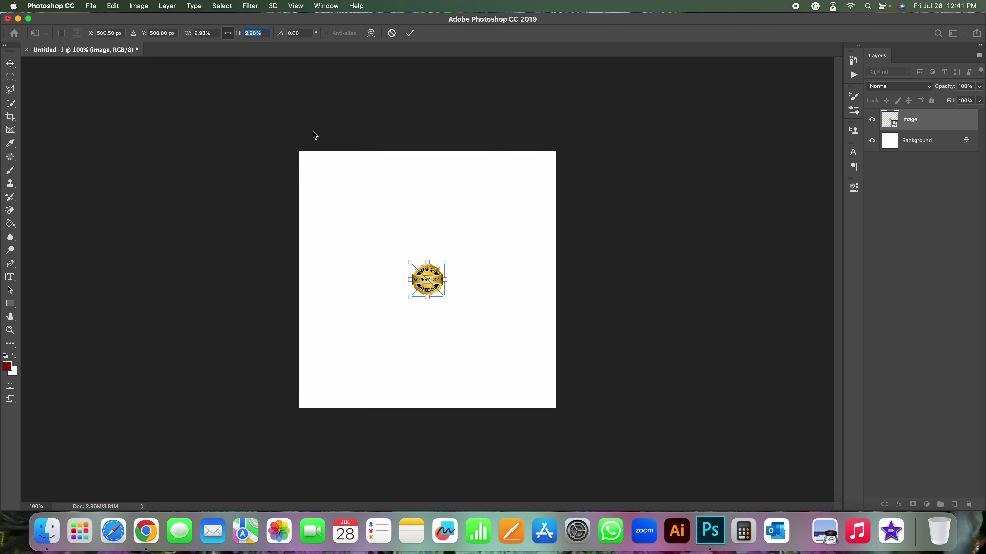
key("Up")
key("Up")
key("Up")
key("Up")
key("Up")
key("Up")
key("Up")
key("Up")
key("Up")
key("Up")
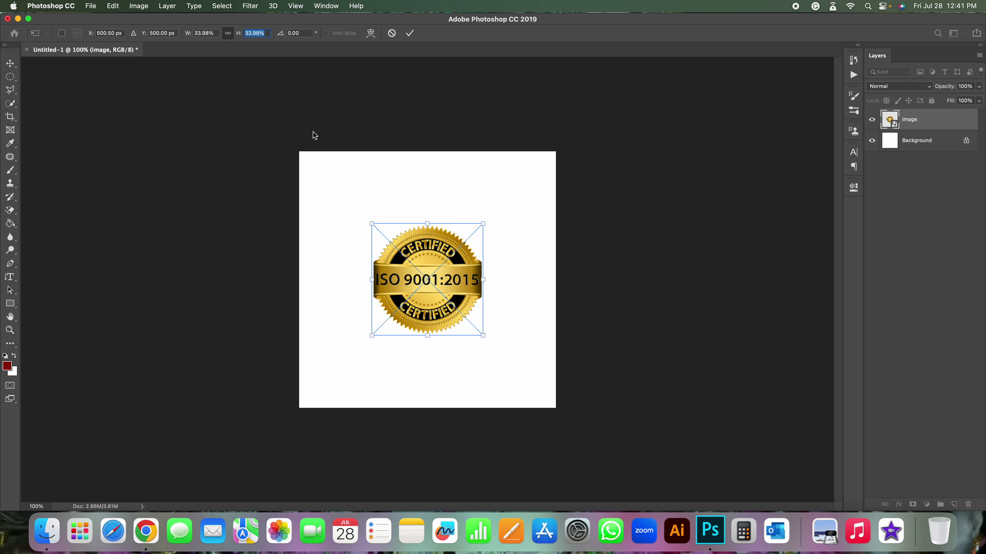
key("Up")
key("Up")
key("Up")
key("Up")
key("Up")
key("Up")
key("Up")
key("Up")
key("Up")
key("Up")
key("Up")
key("Up")
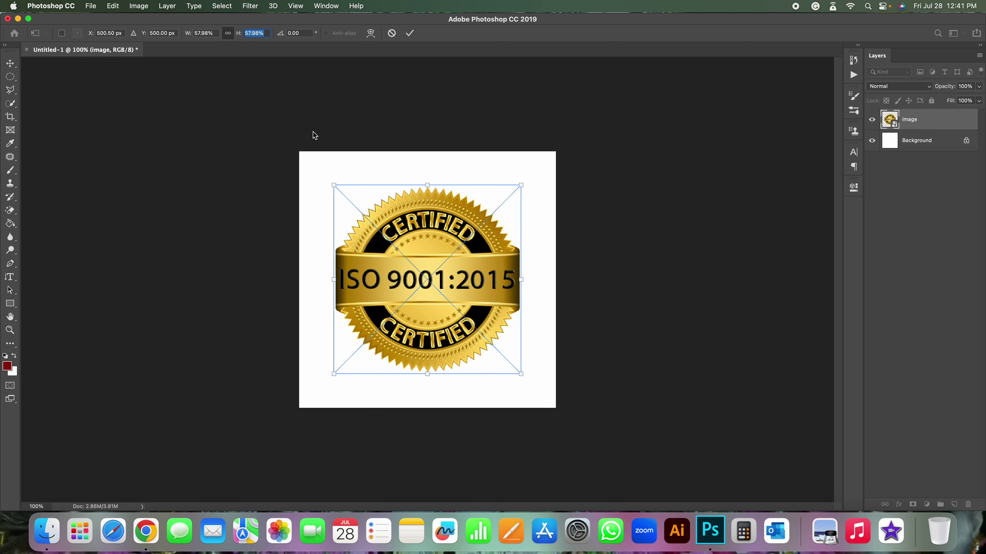
key("Up")
key("Up")
key("Up")
key("Up")
key("Up")
key("Up")
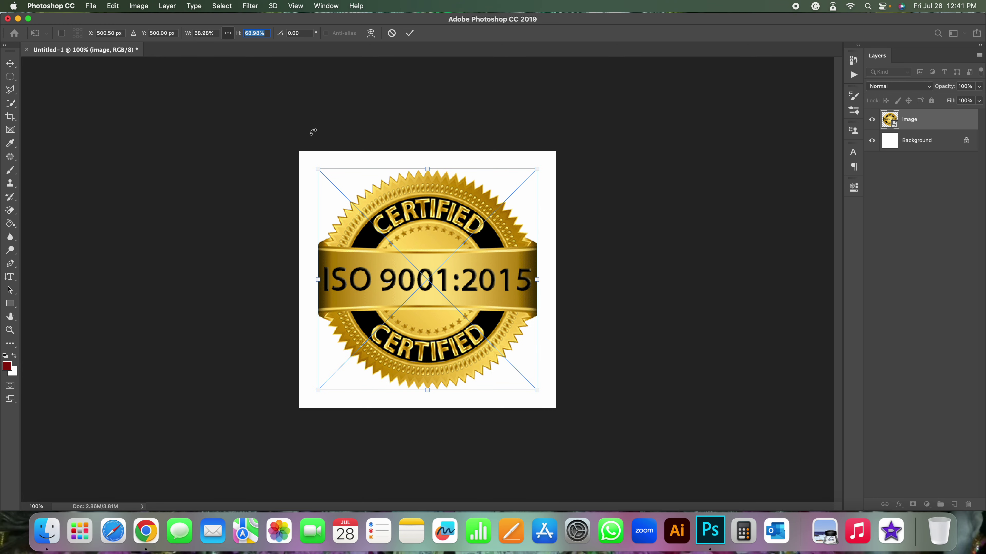
key("Escape")
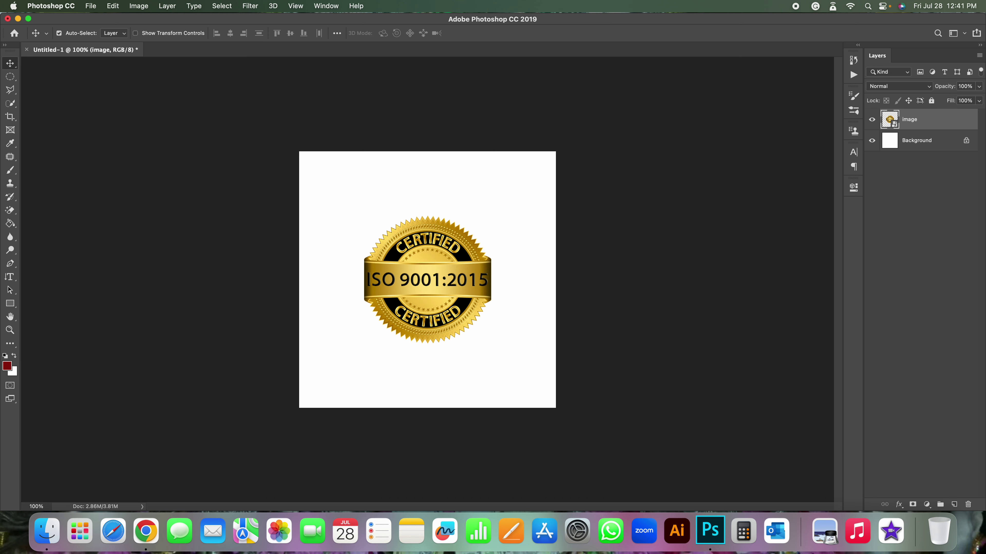
key("super+t")
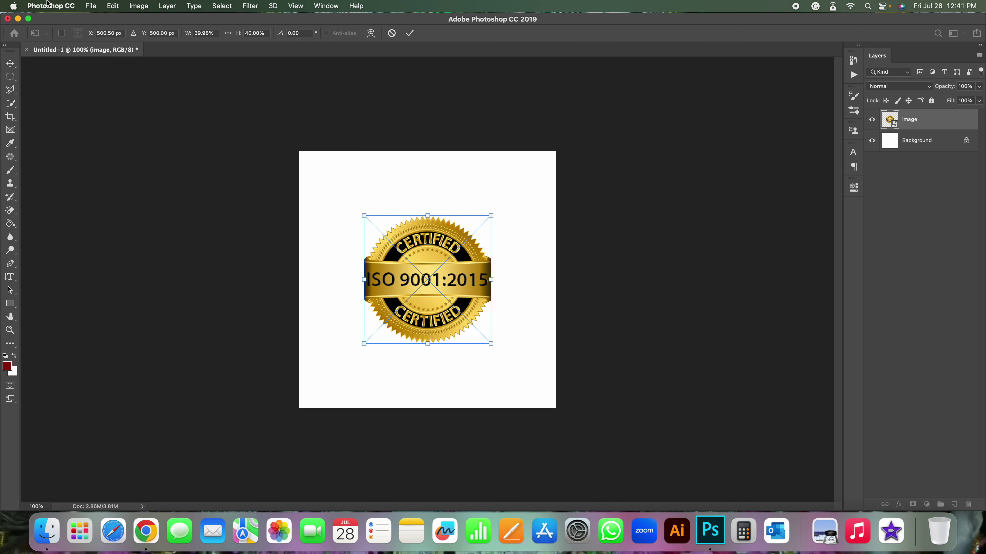
- Scale the seal to about 40% in Free Transform, with width and height linked at 39.98%
left_click(227, 33)
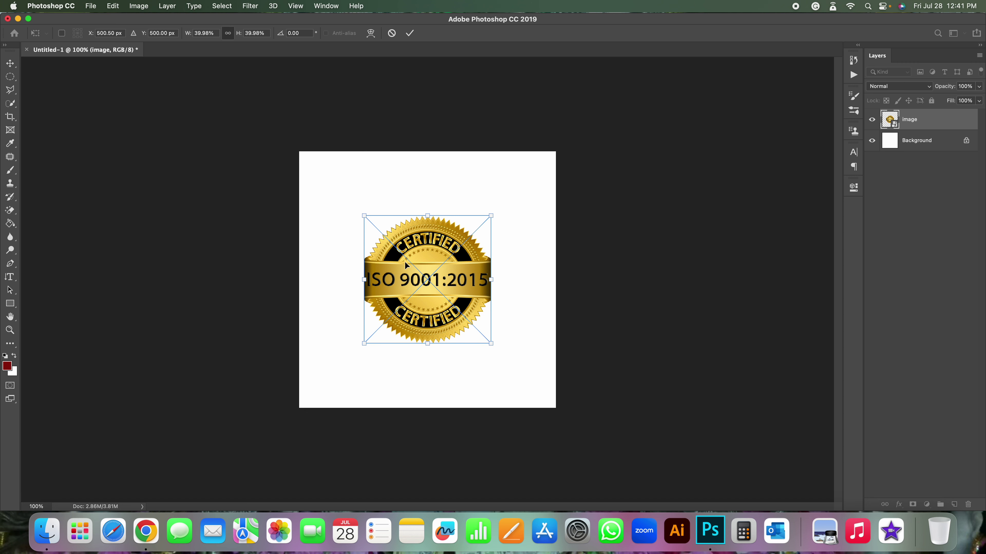
left_click_drag(491, 217, 497, 216)
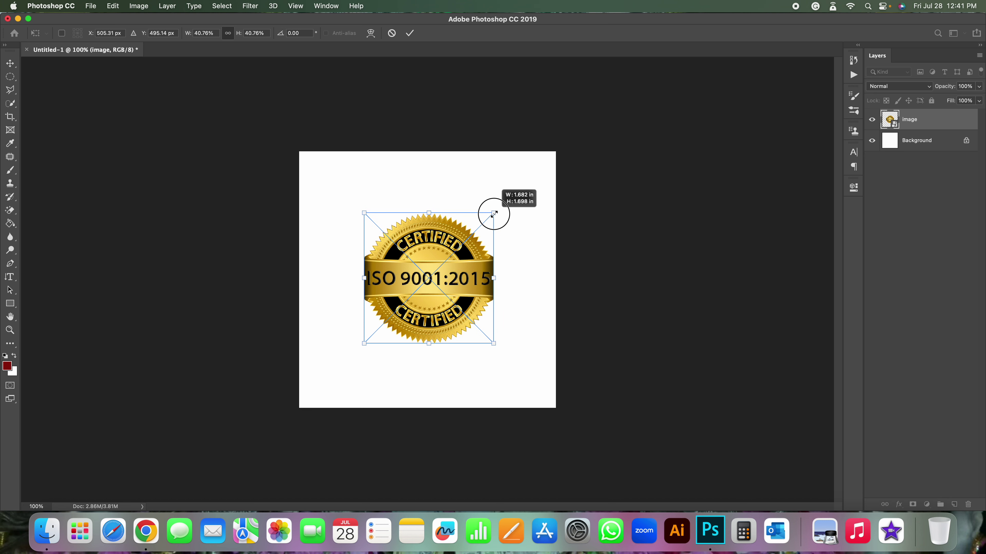
key("super+z")
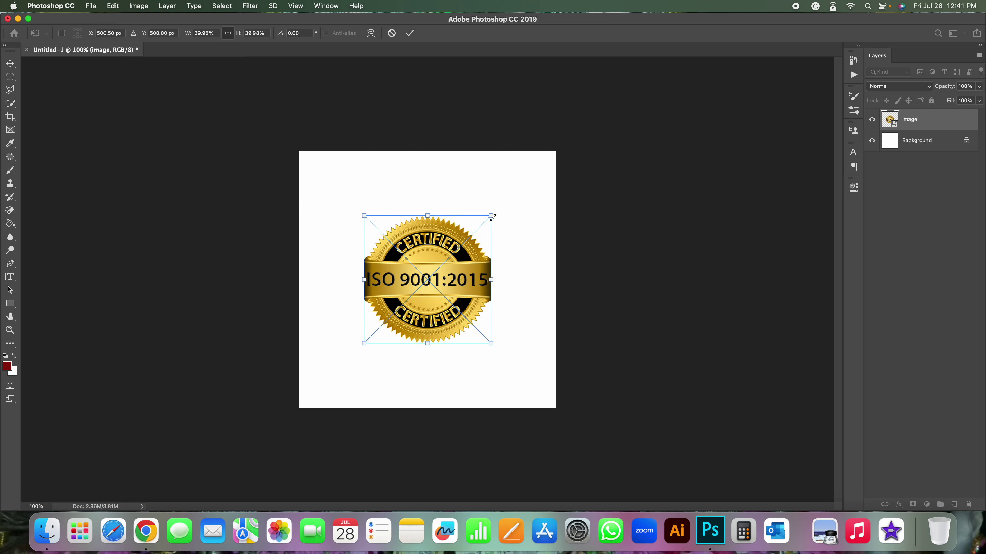
left_click_drag(491, 217, 527, 187)
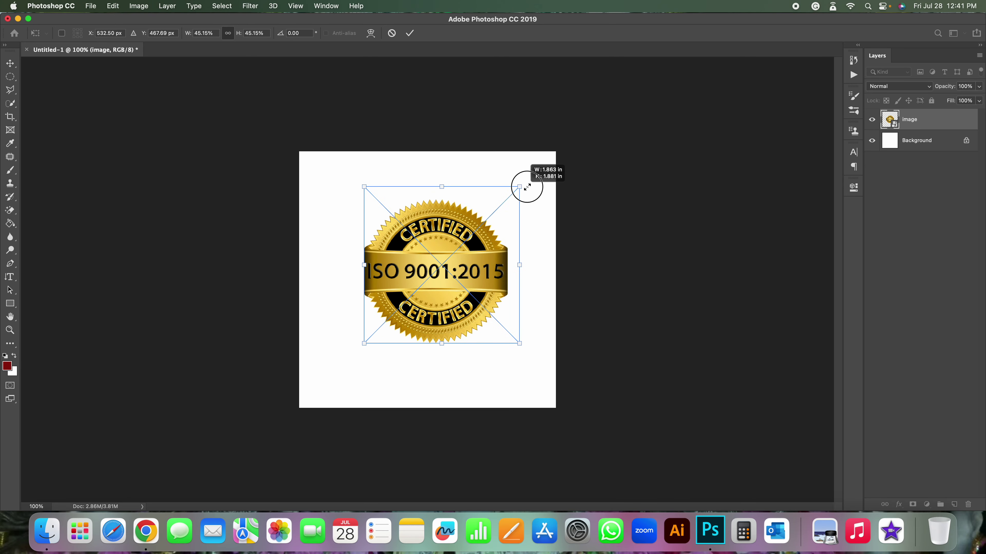
left_click_drag(527, 187, 466, 324)
key("Return")
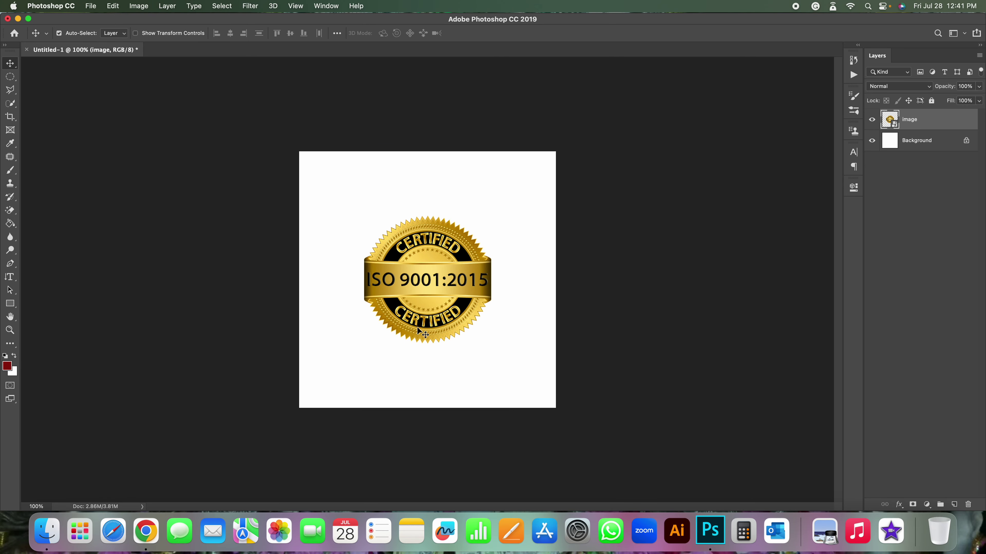
key("super+t")
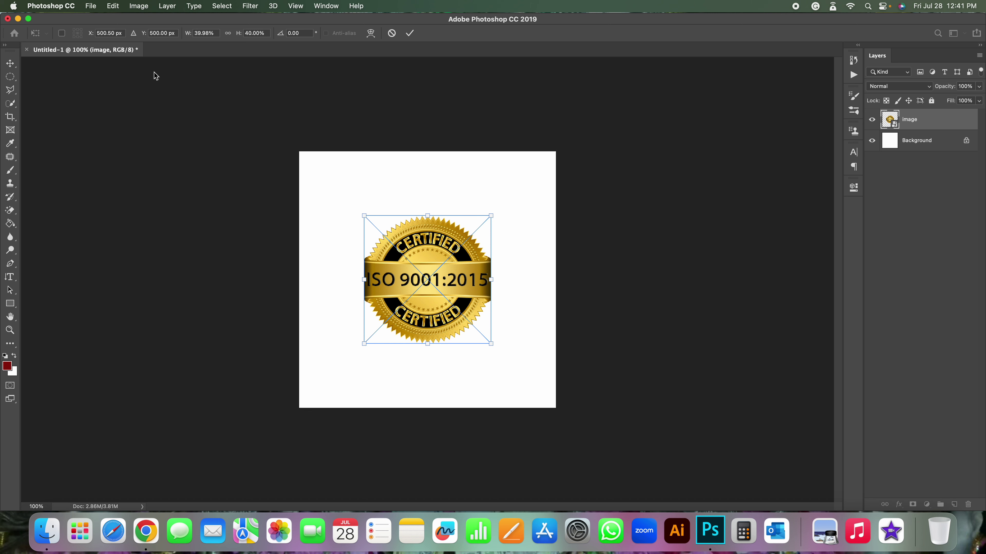
left_click(228, 33)
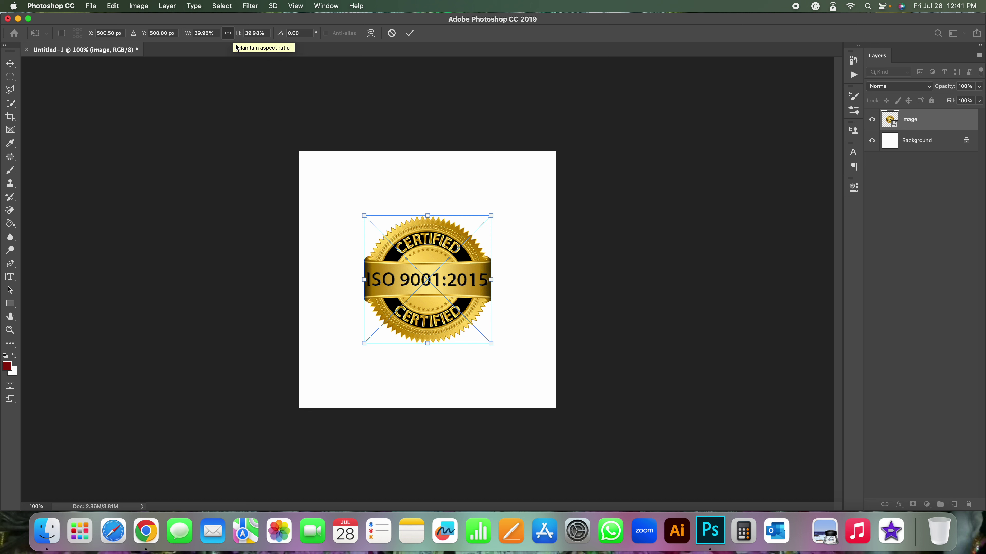
left_click(258, 33)
key("Up")
key("Up")
key("Up")
key("Up")
key("Up")
key("Up")
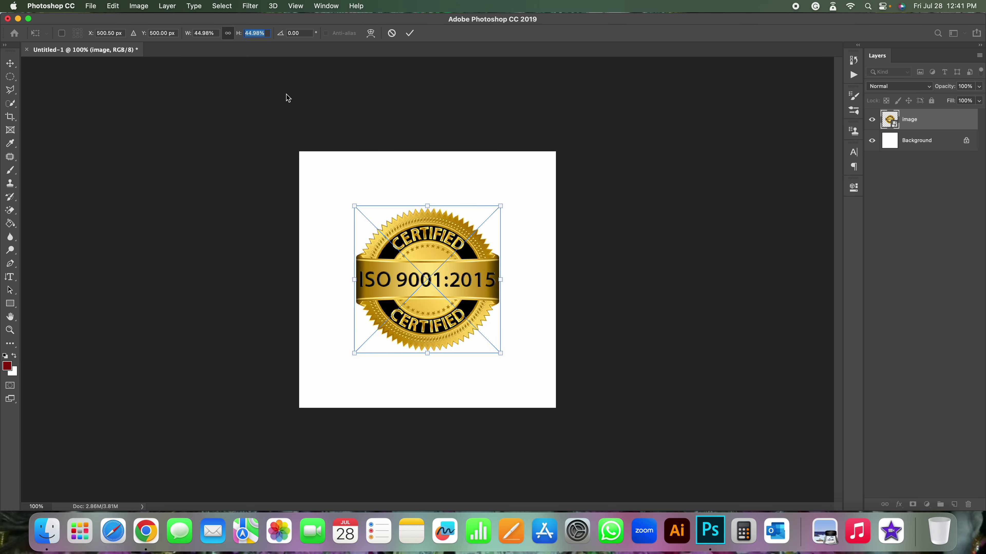
key("Up")
key("Up")
key("Up")
key("Up")
key("Up")
key("Up")
key("Up")
key("Up")
key("Down")
key("Down")
key("Down")
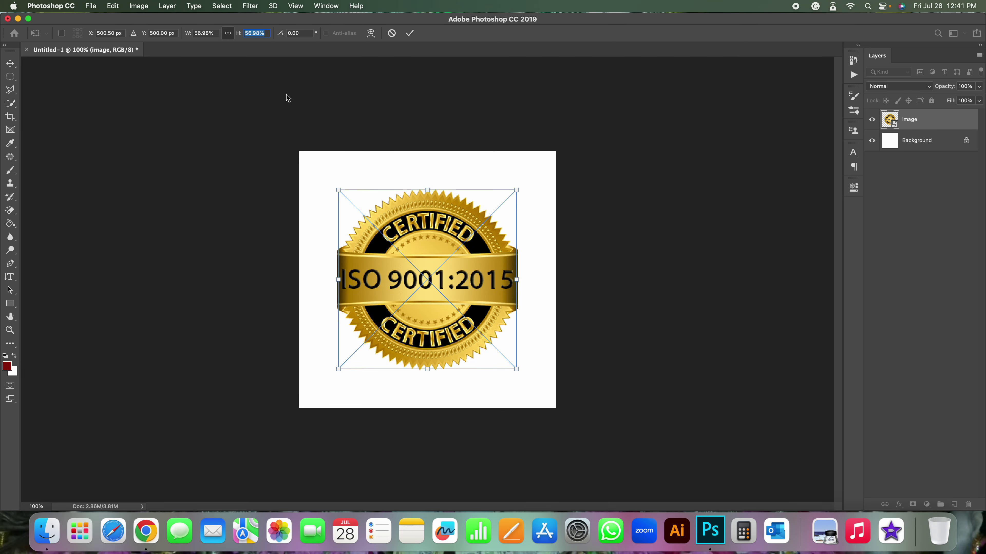
key("Down")
key("Down")
key("Down")
key("Down")
key("Down")
key("Down")
key("Down")
key("Down")
key("Down")
key("Down")
key("Down")
key("Down")
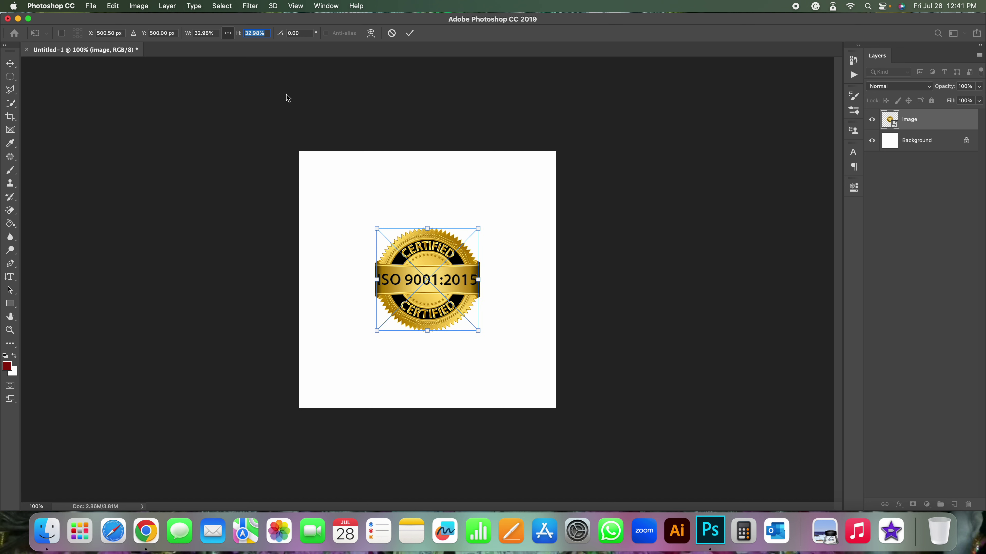
key("Down")
key("Down")
key("Down")
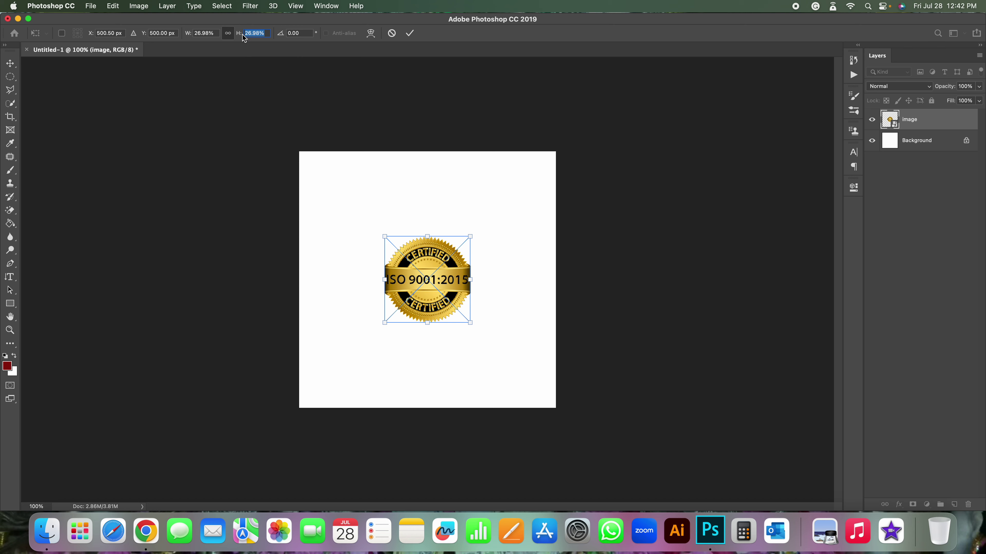
mouse_move(241, 39)
left_mouse_down()
mouse_move(278, 37)
mouse_move(247, 37)
left_mouse_up()
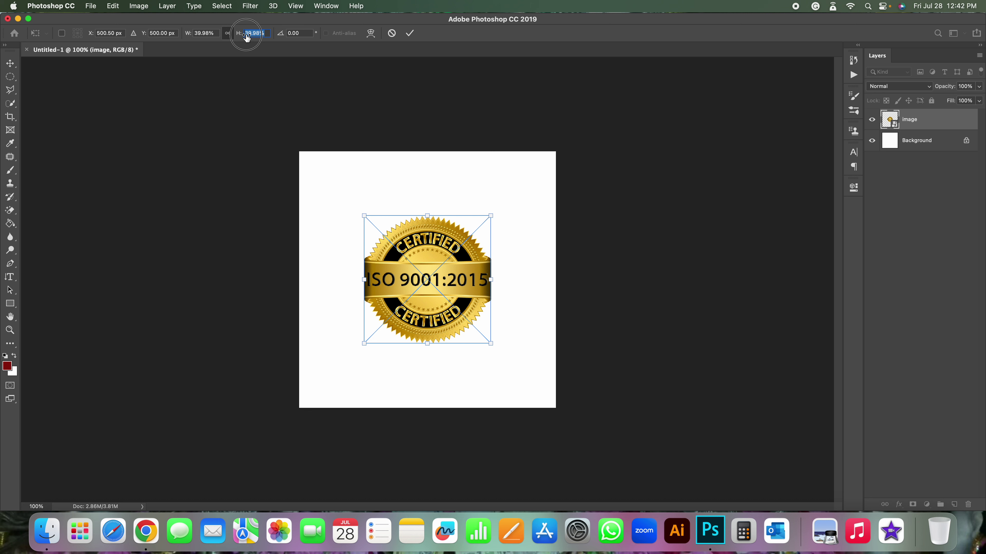
mouse_move(247, 37)
left_mouse_down()
mouse_move(227, 37)
mouse_move(249, 37)
left_mouse_up()
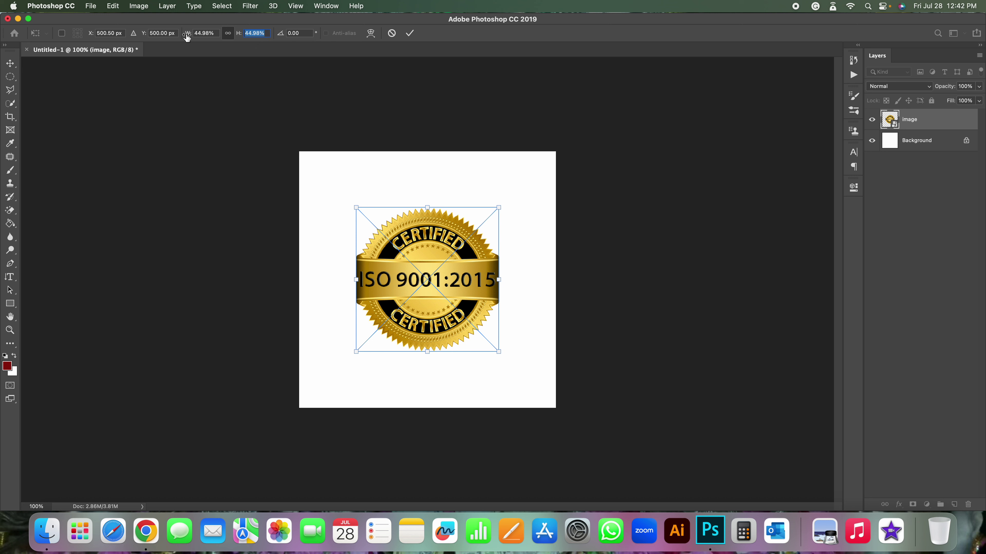
mouse_move(188, 34)
left_mouse_down()
mouse_move(204, 37)
mouse_move(178, 39)
mouse_move(194, 38)
left_mouse_up()
key("Tab")
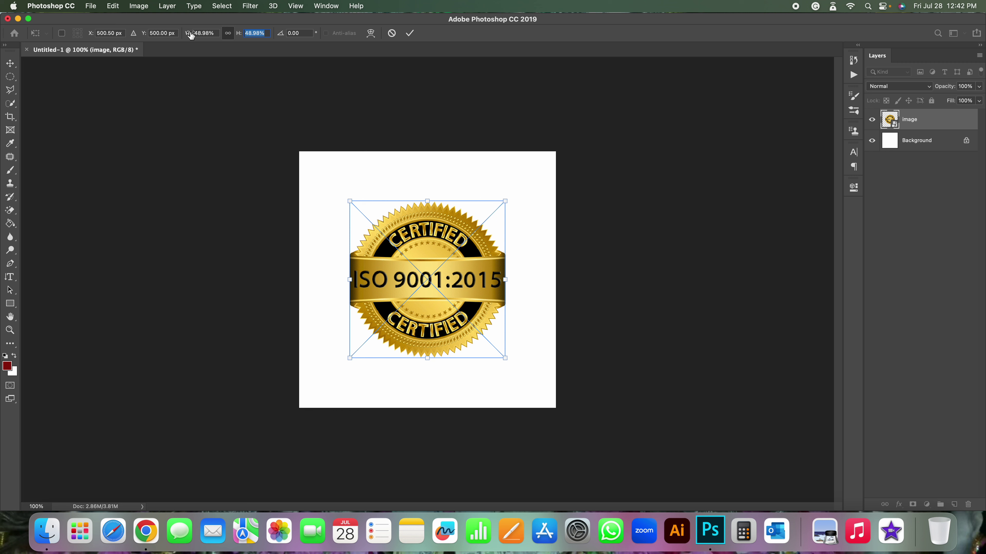
left_click_drag(191, 35, 209, 34)
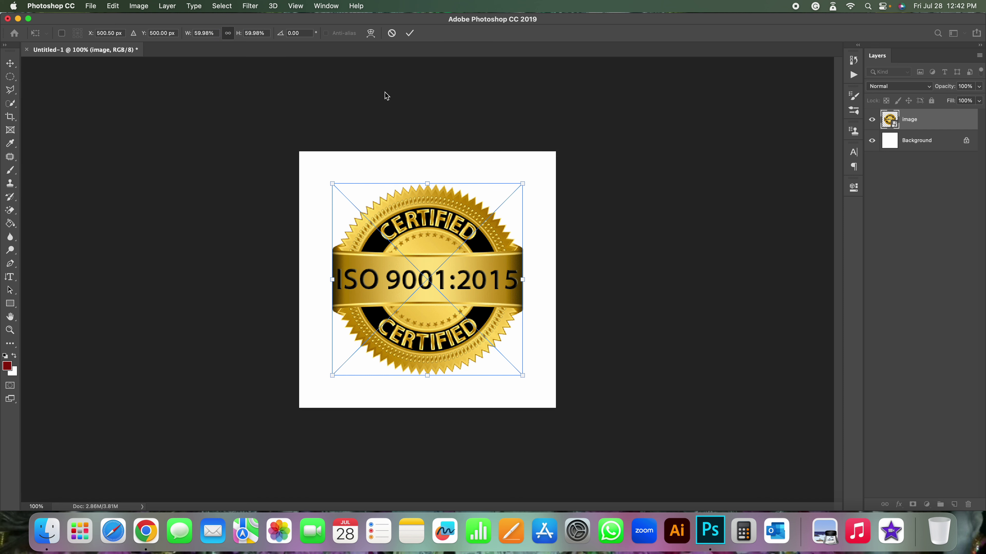
key("Escape")
key("cmd+t")
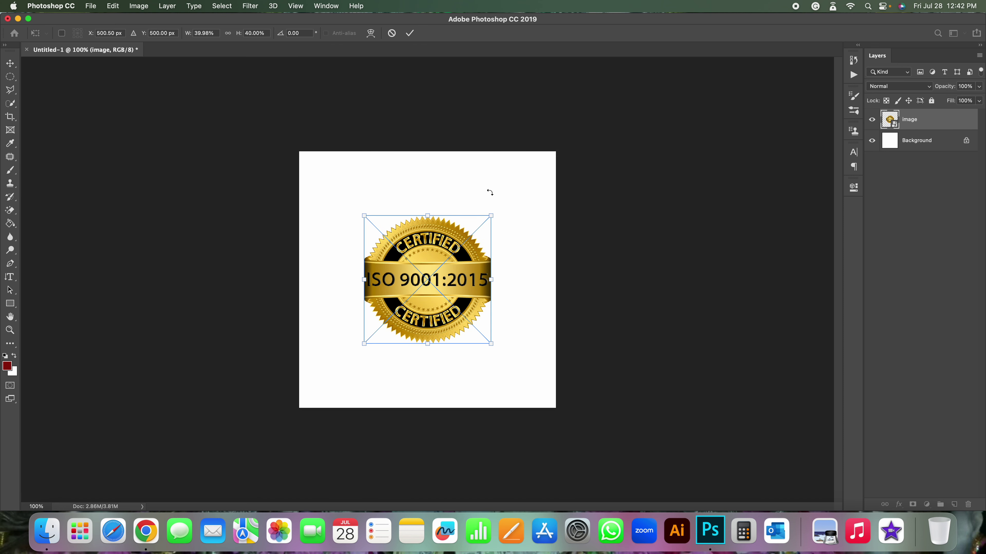
- Enlarge the seal to about 58.5% with Free Transform and apply it
left_click(493, 212)
left_click_drag(493, 213, 555, 166)
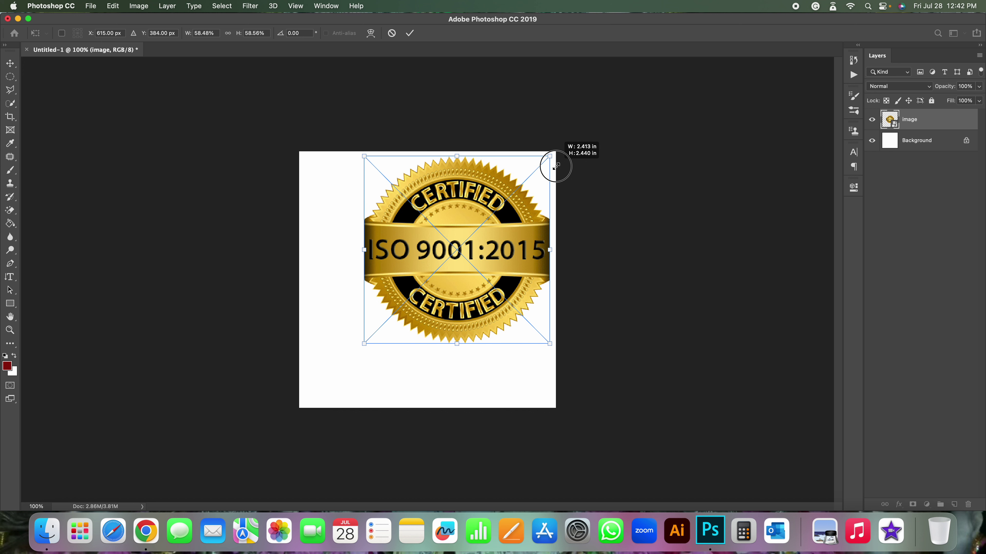
key("Return")
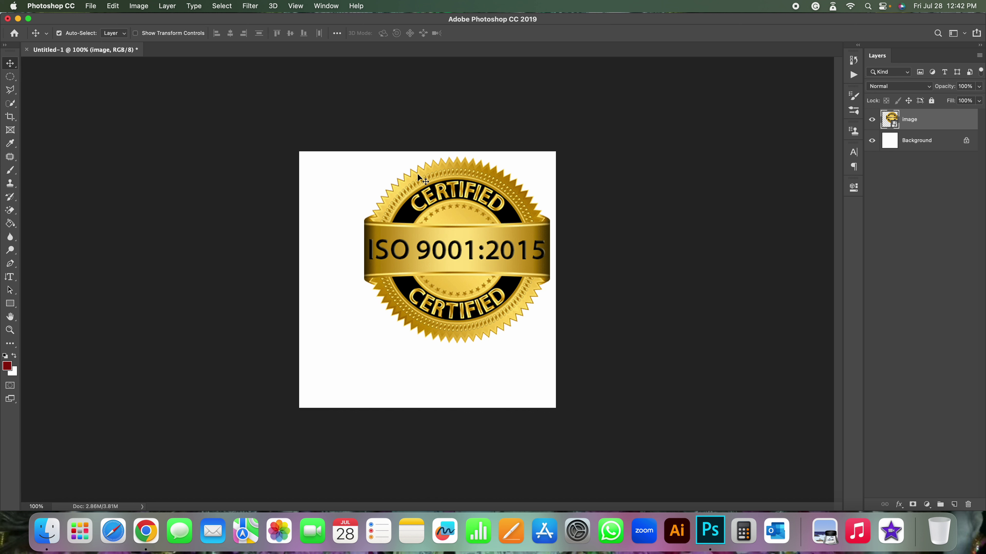
- Centre the seal horizontally and vertically on the canvas, then deselect and dismiss the transform unchanged
key("cmd+a")
left_click(229, 34)
left_click(290, 33)
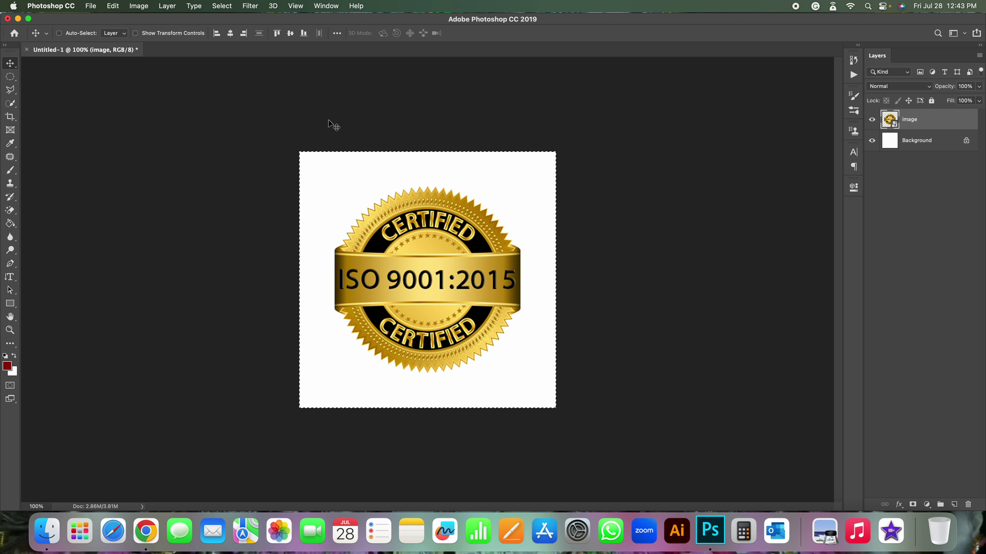
key("super")
key("super+d")
key("super+t")
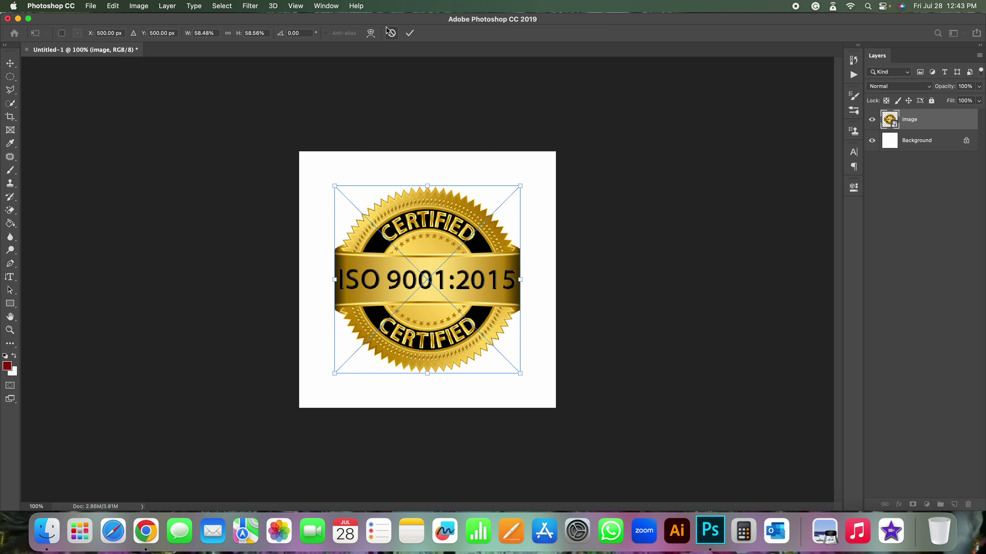
left_click(410, 33)
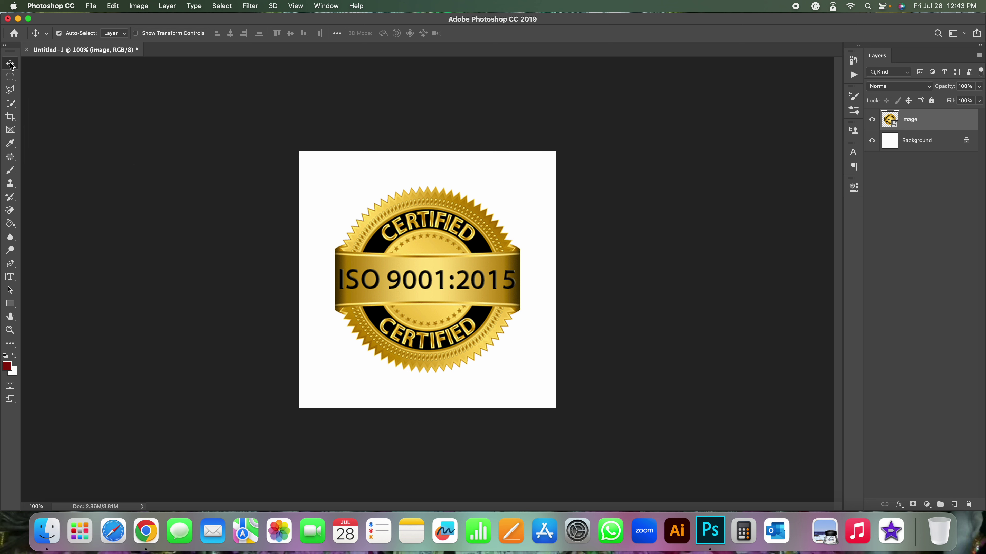
- Return to the Move tool and start Free Transform on the seal with proportions linked
left_click(8, 119)
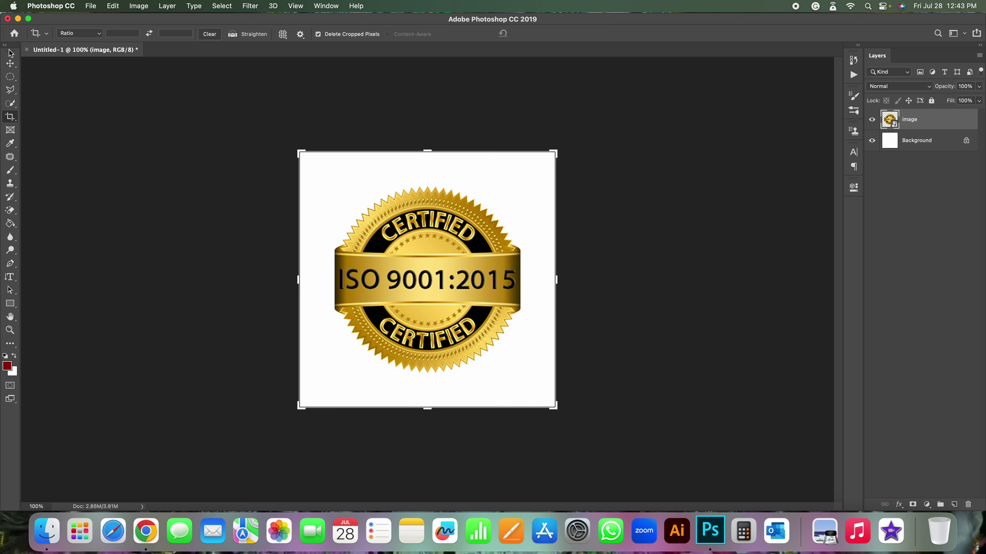
left_click(10, 63)
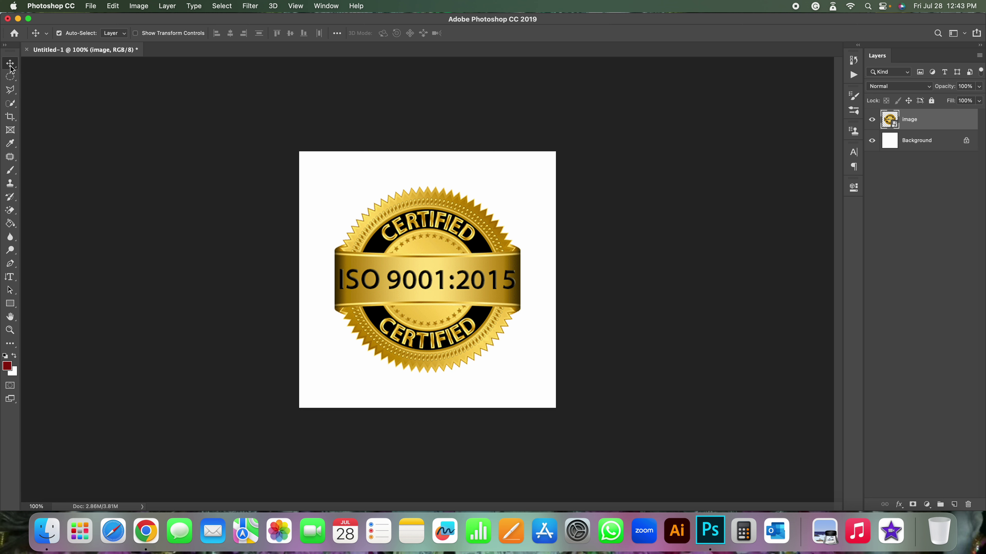
key("super+t")
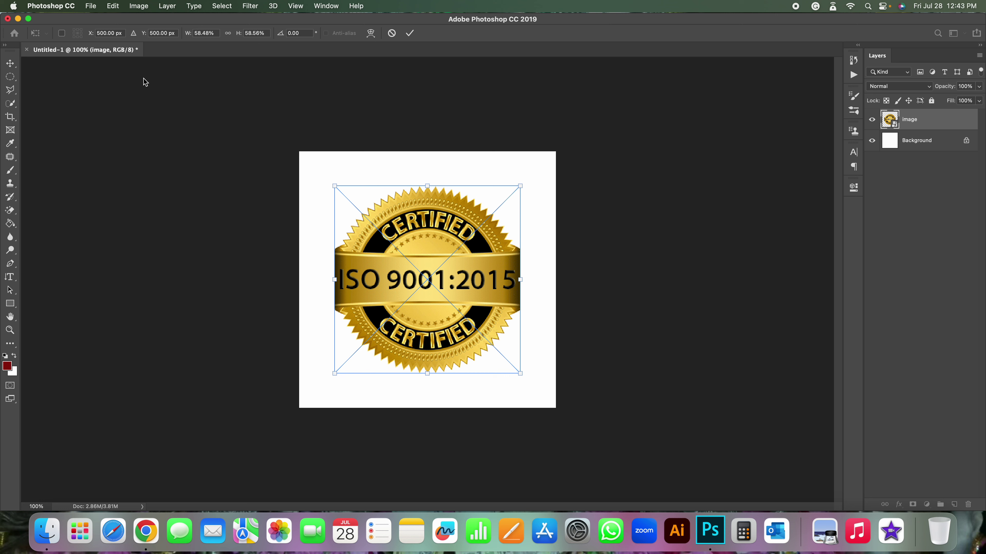
left_click(228, 33)
- Set the seal's width and height to 50.48% in the options bar and apply the resize
mouse_move(189, 34)
left_mouse_down()
mouse_move(175, 37)
mouse_move(216, 37)
mouse_move(182, 40)
left_mouse_up()
left_click(265, 33)
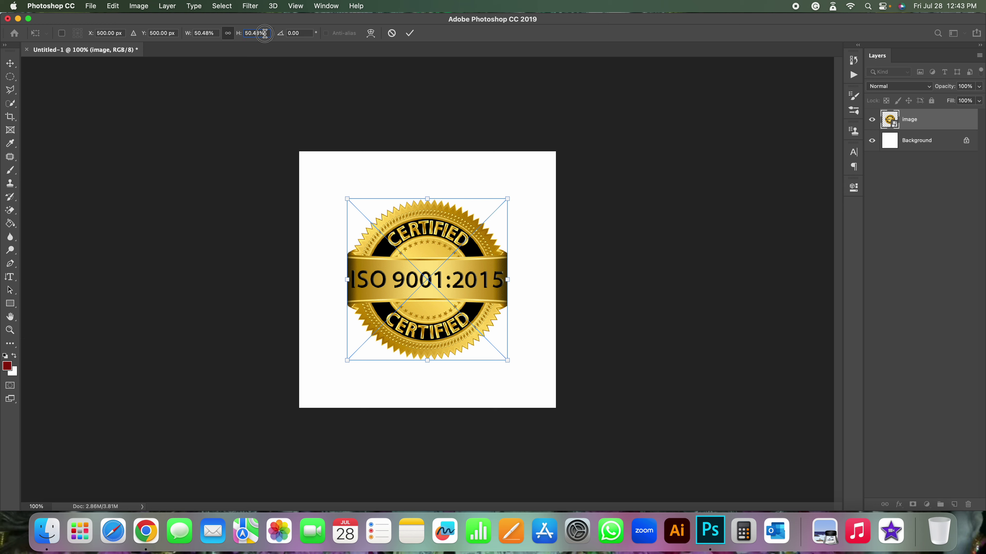
key("Down")
key("Down")
key("Down")
key("Down")
key("Down")
key("Down")
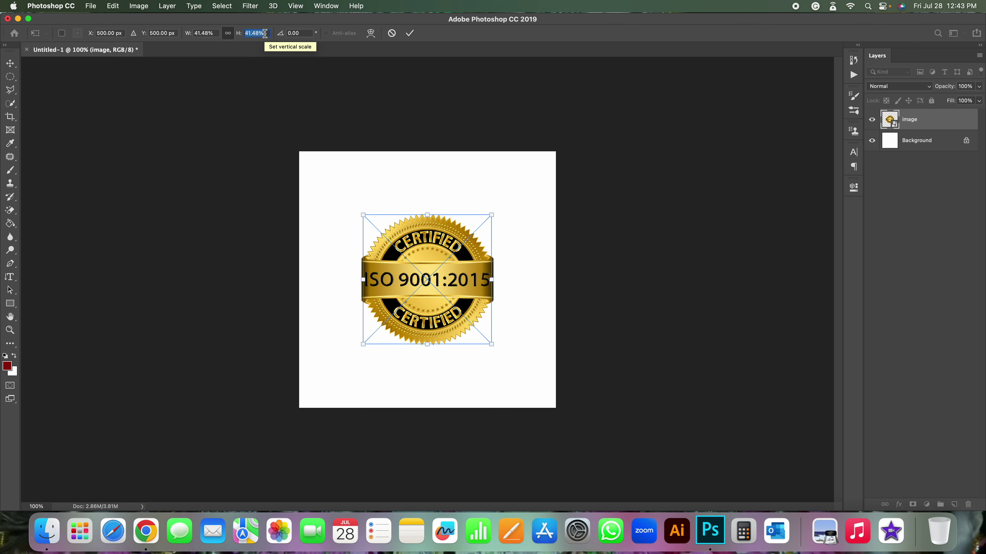
key("Down")
key("Down")
key("Down")
key("Down")
key("Down")
key("Down")
key("Down")
key("Down")
key("Down")
key("Up")
key("Up")
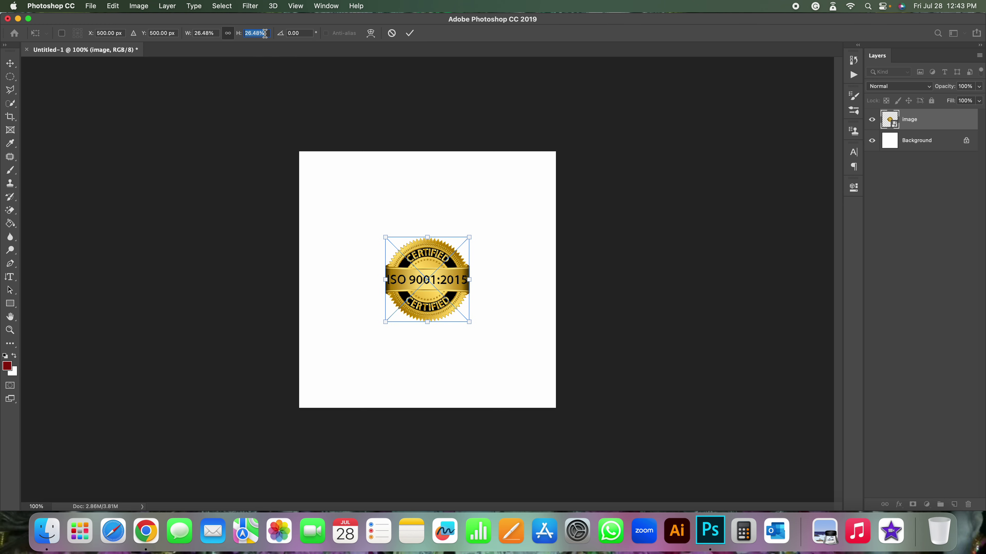
key("Up")
key("Up")
key("Up")
key("Up")
key("Up")
key("Up")
key("Up")
key("Up")
key("Up")
key("Up")
key("Up")
key("Up")
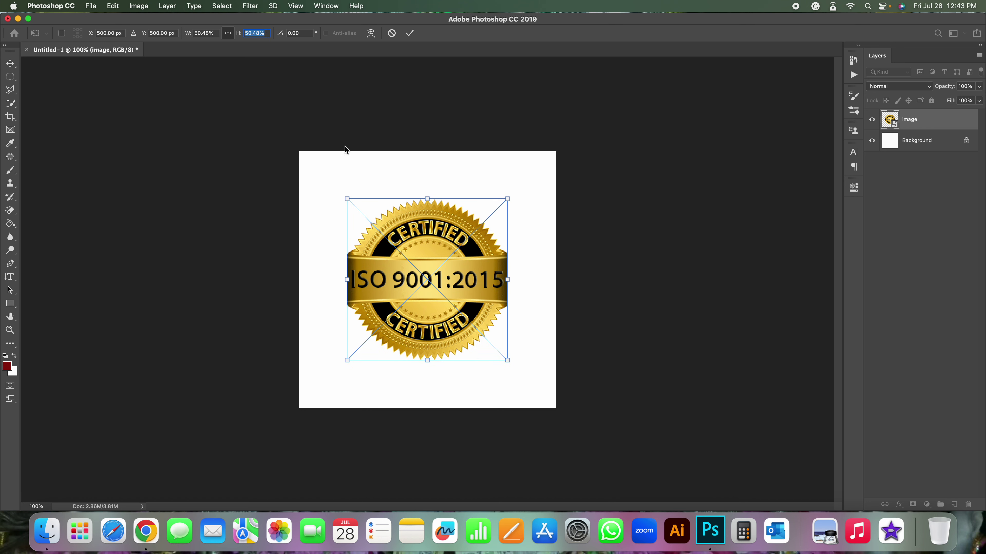
left_click(415, 253)
key("Return")
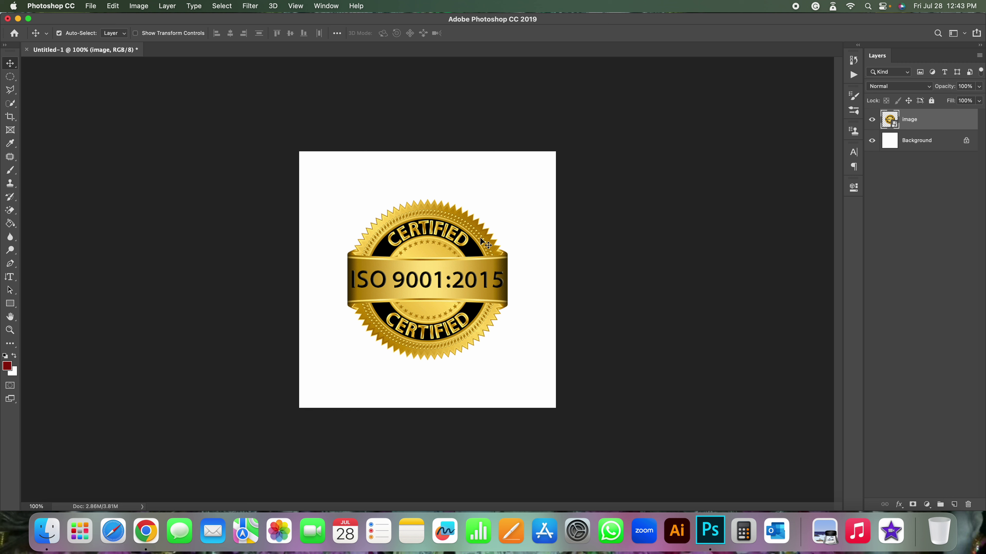
key("super+t")
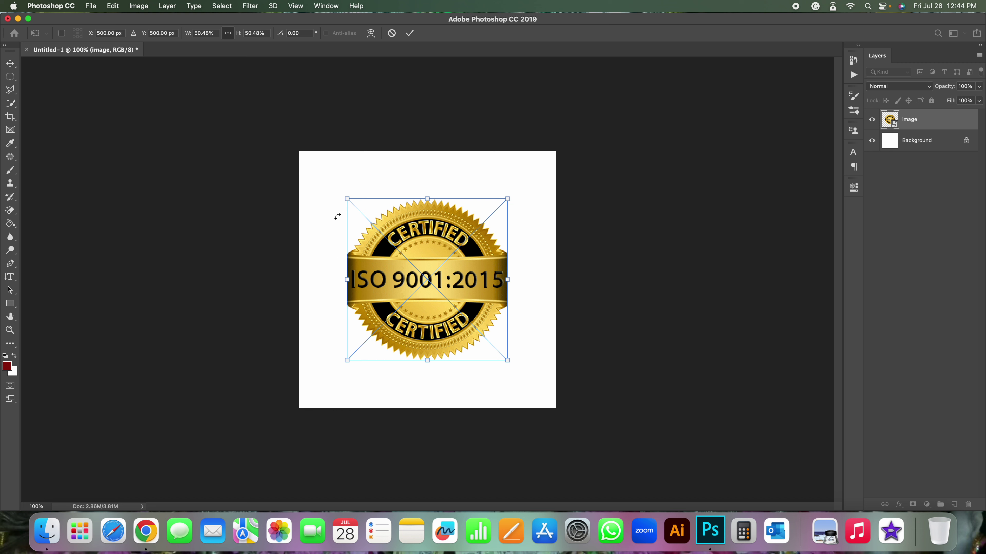
- Try rotating, shifting and resizing the seal in Free Transform
mouse_move(437, 190)
left_mouse_down()
mouse_move(352, 260)
mouse_move(330, 319)
mouse_move(469, 343)
mouse_move(528, 259)
mouse_move(462, 194)
mouse_move(374, 210)
mouse_move(362, 318)
mouse_move(395, 330)
mouse_move(264, 273)
mouse_move(342, 191)
mouse_move(425, 171)
mouse_move(451, 185)
mouse_move(423, 179)
left_mouse_up()
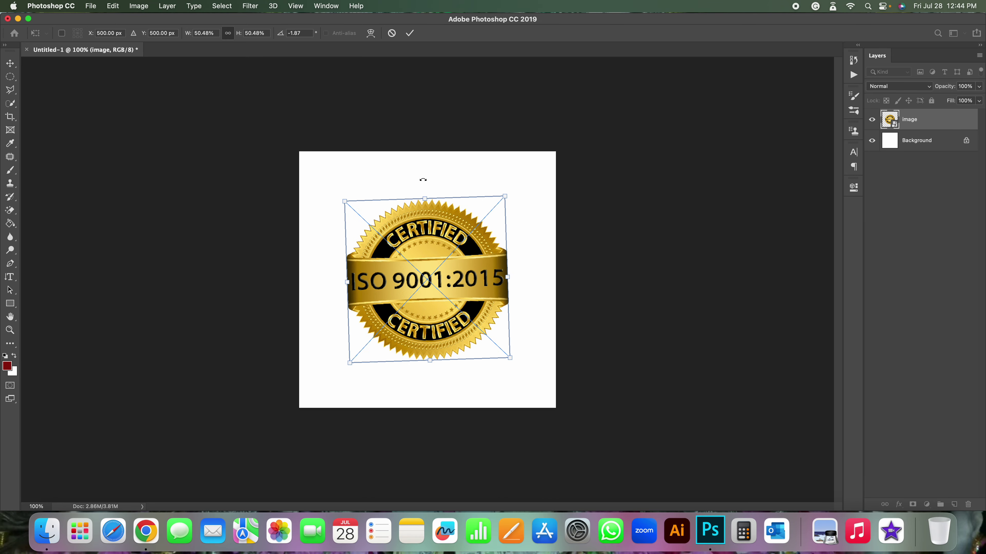
mouse_move(468, 380)
left_mouse_down()
mouse_move(391, 211)
mouse_move(502, 216)
mouse_move(513, 299)
mouse_move(512, 238)
mouse_move(375, 202)
mouse_move(359, 252)
mouse_move(440, 226)
left_mouse_up()
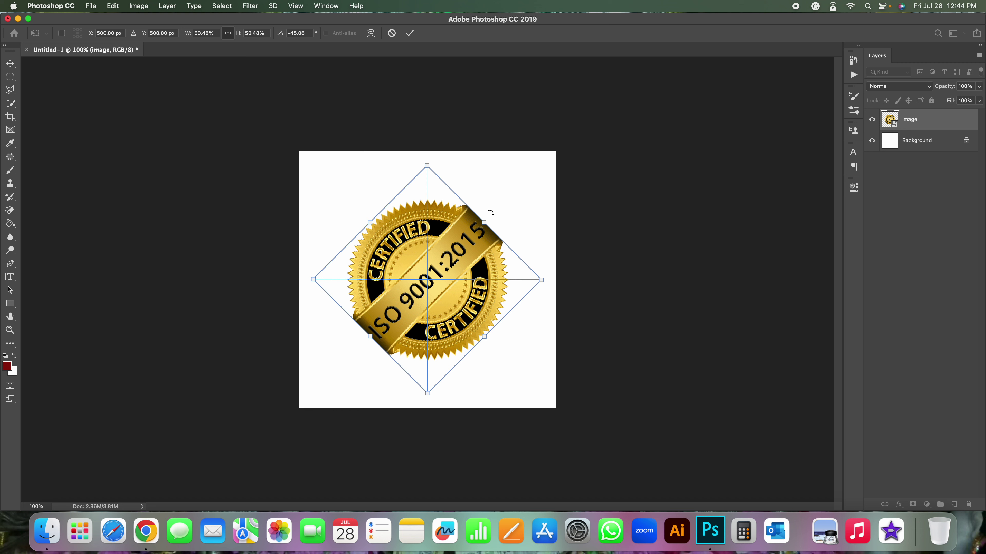
mouse_move(447, 295)
left_mouse_down()
mouse_move(432, 294)
mouse_move(445, 297)
left_mouse_up()
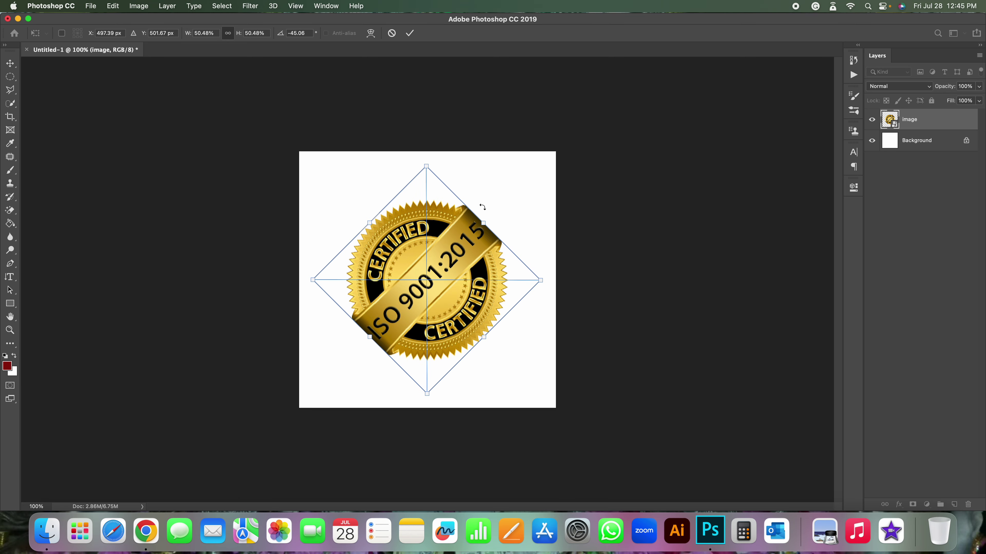
mouse_move(483, 206)
left_mouse_down()
mouse_move(436, 345)
mouse_move(483, 271)
mouse_move(490, 240)
left_mouse_up()
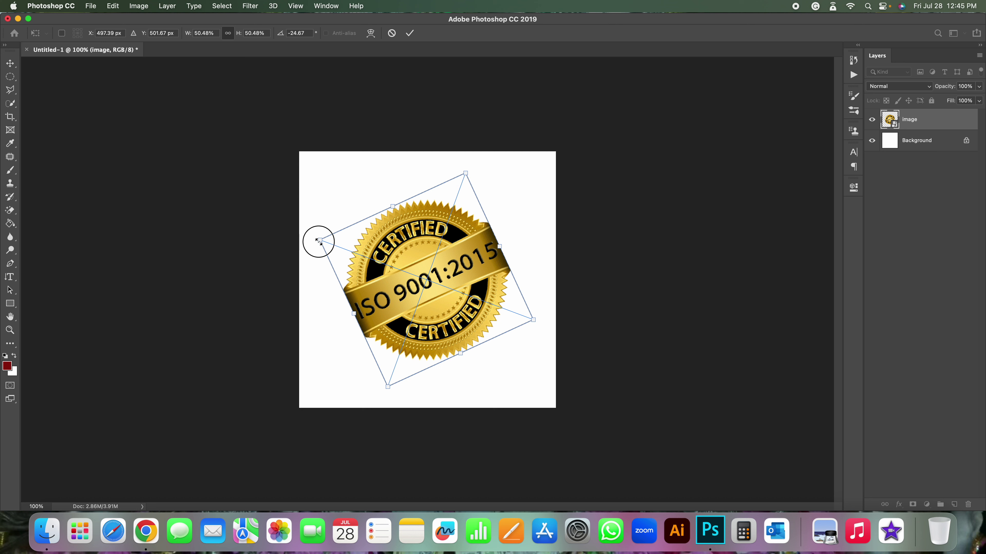
mouse_move(320, 240)
left_mouse_down()
mouse_move(363, 261)
mouse_move(312, 238)
left_mouse_up()
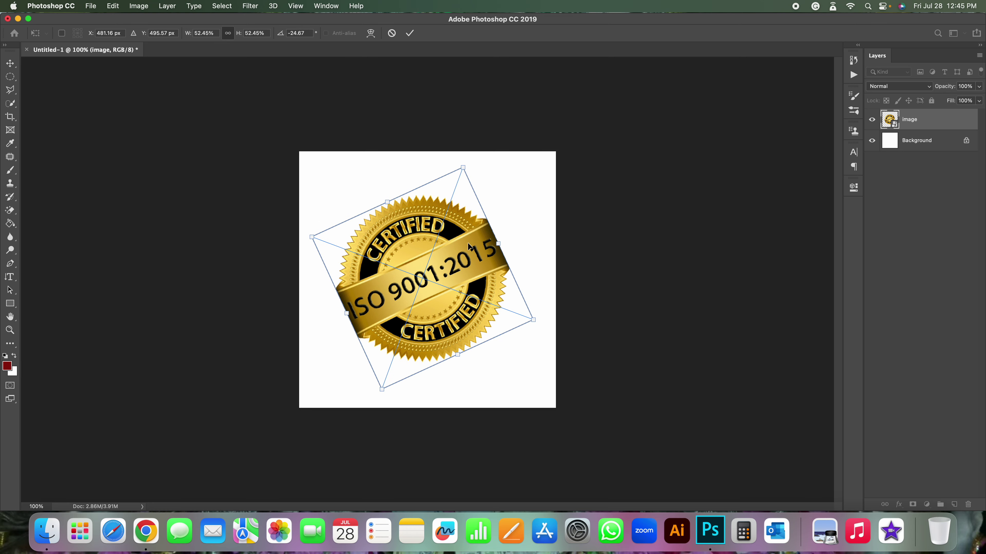
mouse_move(521, 198)
left_mouse_down()
mouse_move(471, 341)
mouse_move(352, 337)
mouse_move(508, 281)
mouse_move(504, 244)
left_mouse_up()
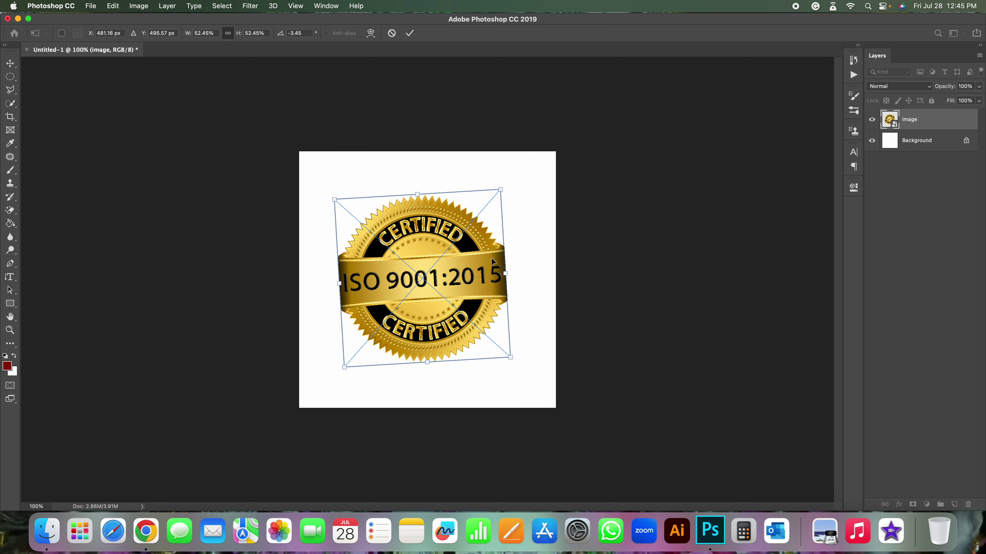
- Keep testing the seal's position, size and tilt, then cancel so it stays upright and centred
mouse_move(430, 255)
left_mouse_down()
mouse_move(429, 265)
mouse_move(400, 244)
left_mouse_up()
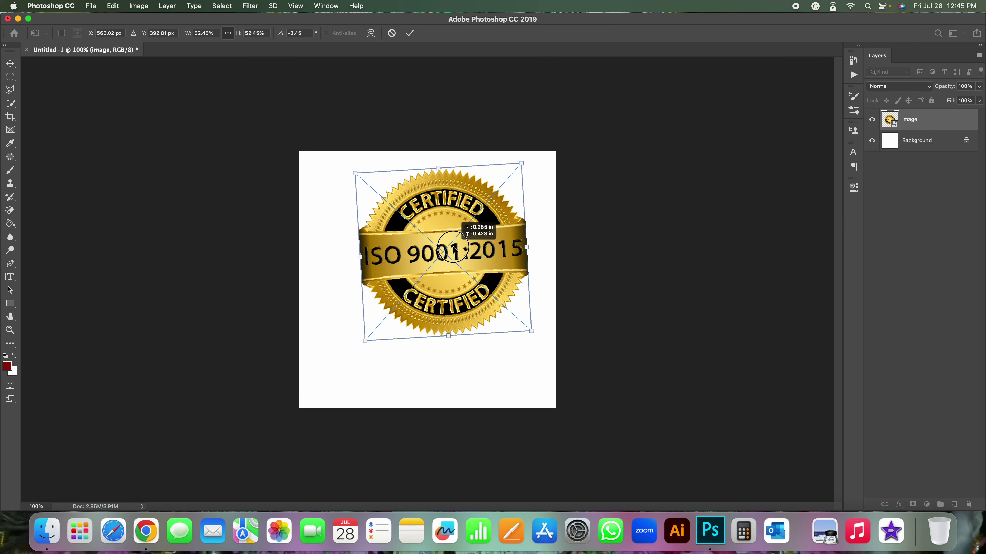
left_click_drag(400, 244, 420, 245)
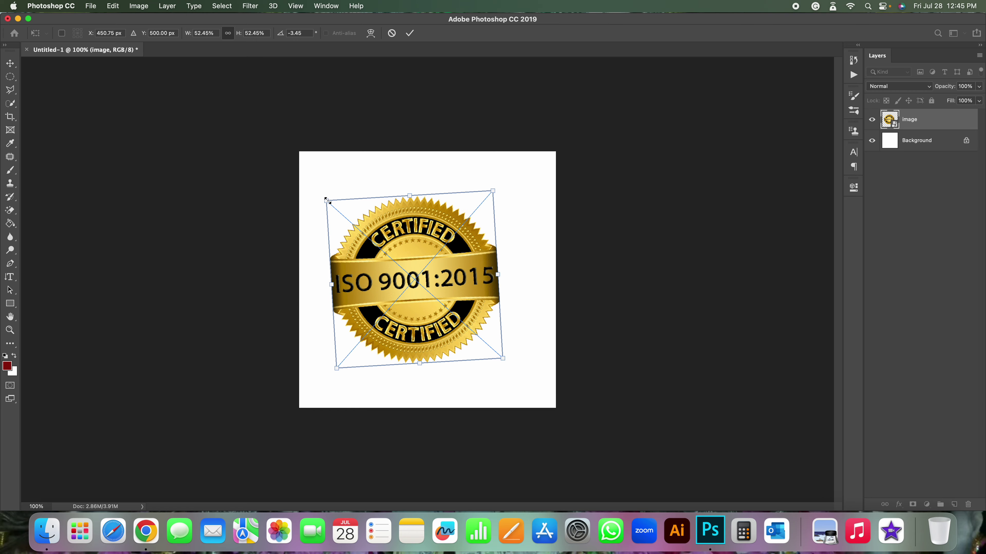
mouse_move(326, 202)
left_mouse_down()
mouse_move(408, 242)
mouse_move(372, 252)
mouse_move(347, 229)
mouse_move(388, 258)
mouse_move(350, 208)
left_mouse_up()
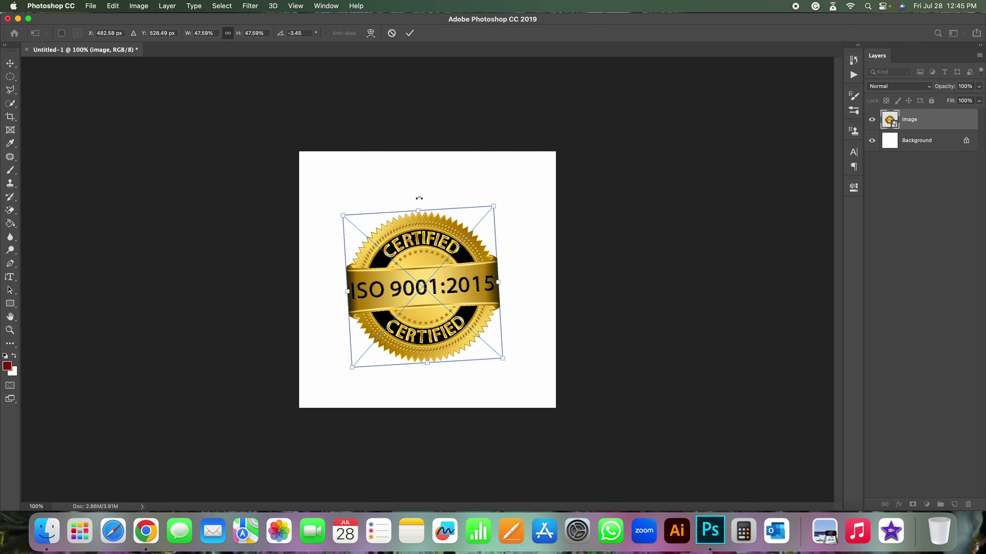
mouse_move(416, 196)
left_mouse_down()
mouse_move(383, 181)
mouse_move(462, 352)
mouse_move(487, 245)
mouse_move(406, 230)
mouse_move(444, 248)
left_mouse_up()
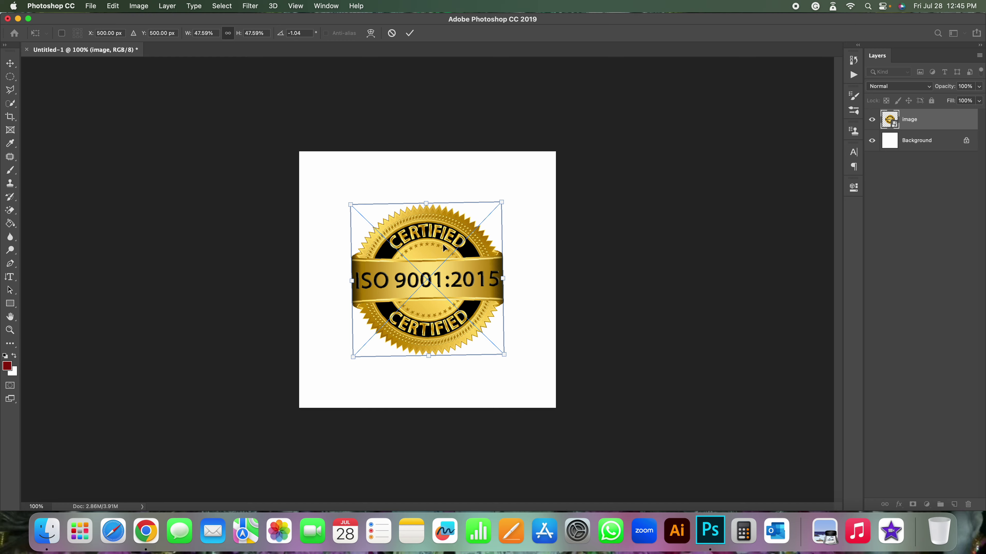
mouse_move(450, 189)
left_mouse_down()
mouse_move(472, 182)
mouse_move(464, 182)
left_mouse_up()
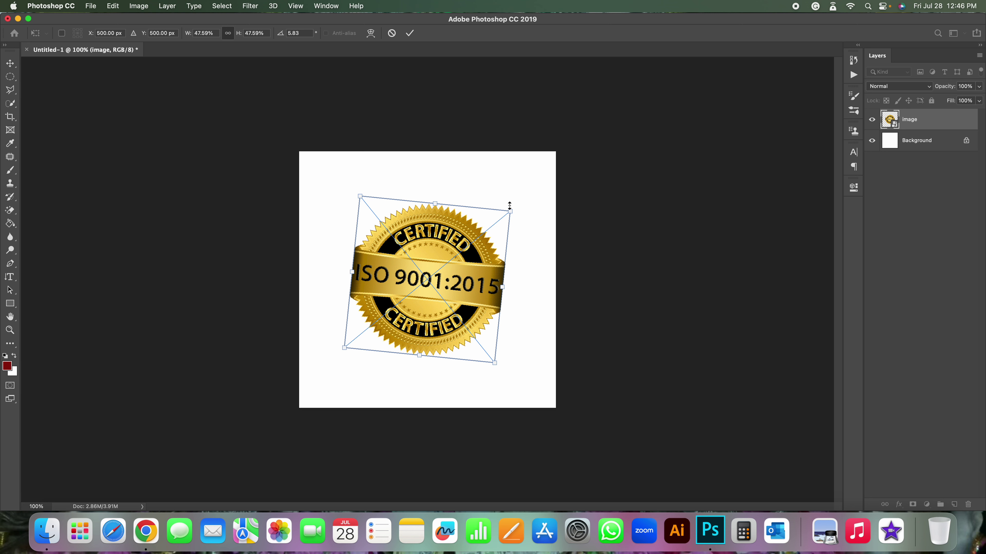
key("Escape")
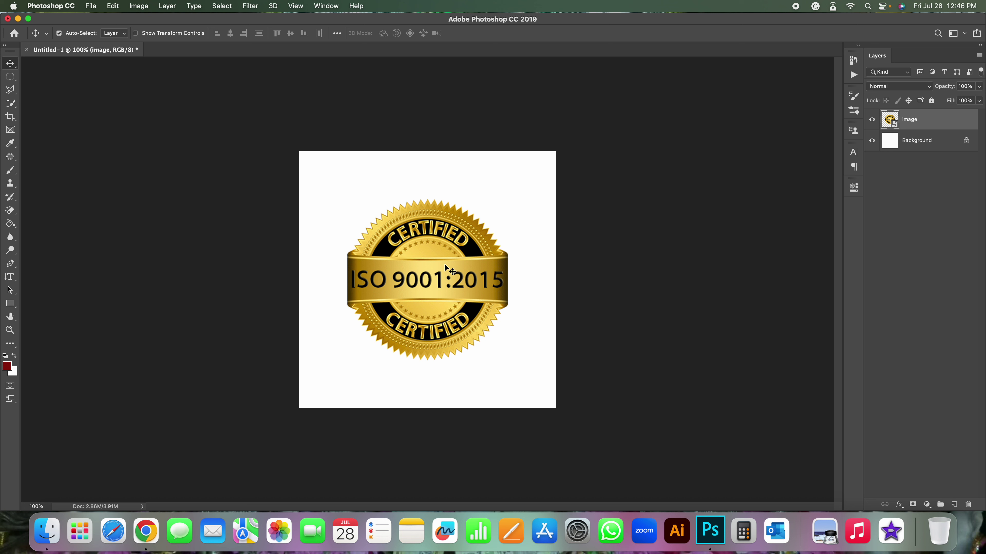
- Duplicate the locked Background layer and delete the original
left_click_drag(927, 149, 954, 505)
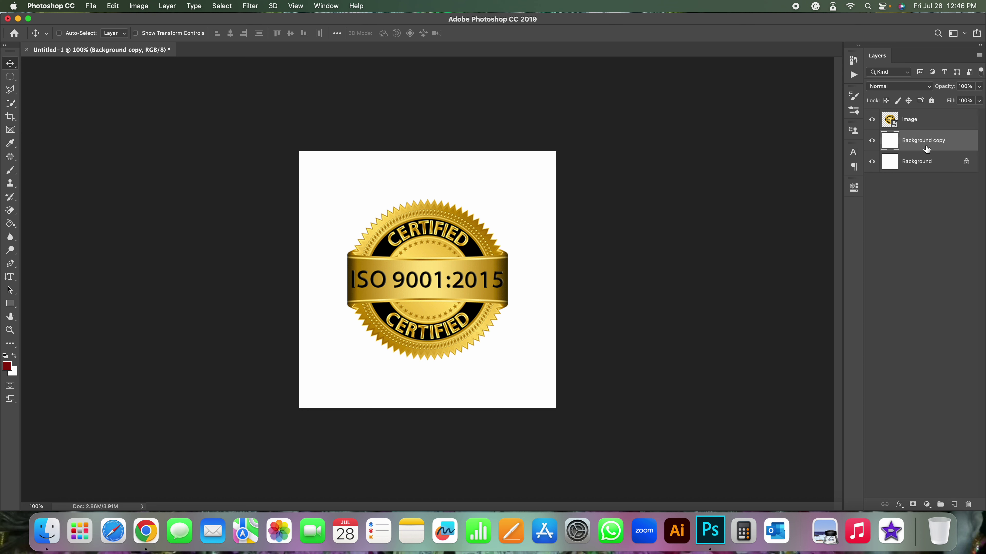
left_click(930, 162)
key("Delete")
- Rotate the white Background copy to 145.18° to expose transparent corners, and commit it
key("super+t")
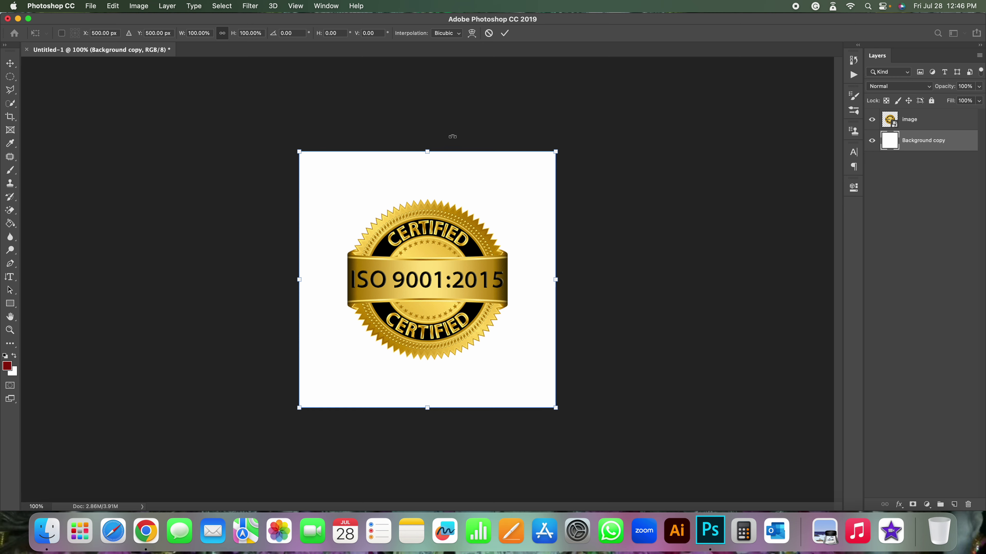
mouse_move(489, 132)
left_mouse_down()
mouse_move(400, 330)
mouse_move(580, 222)
mouse_move(573, 207)
left_mouse_up()
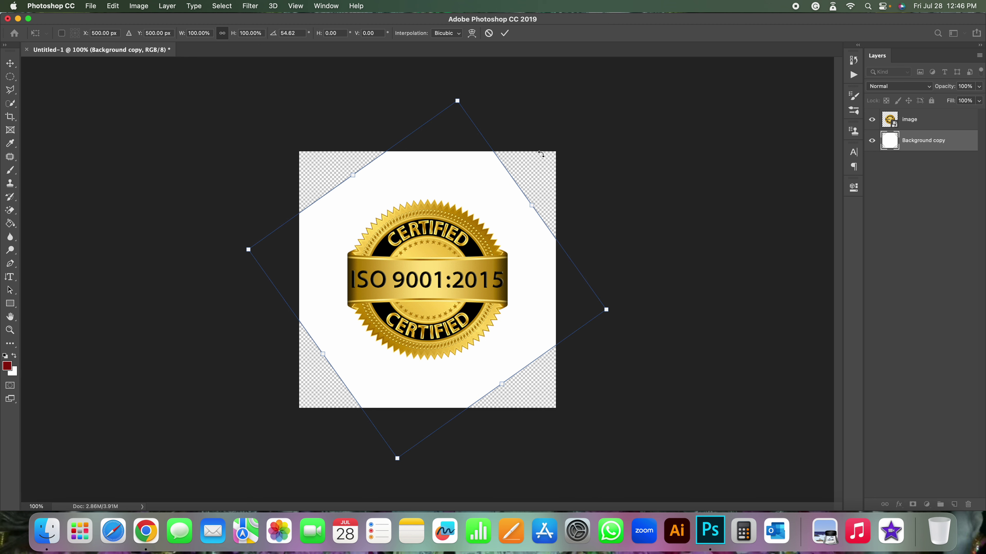
left_click_drag(541, 154, 513, 359)
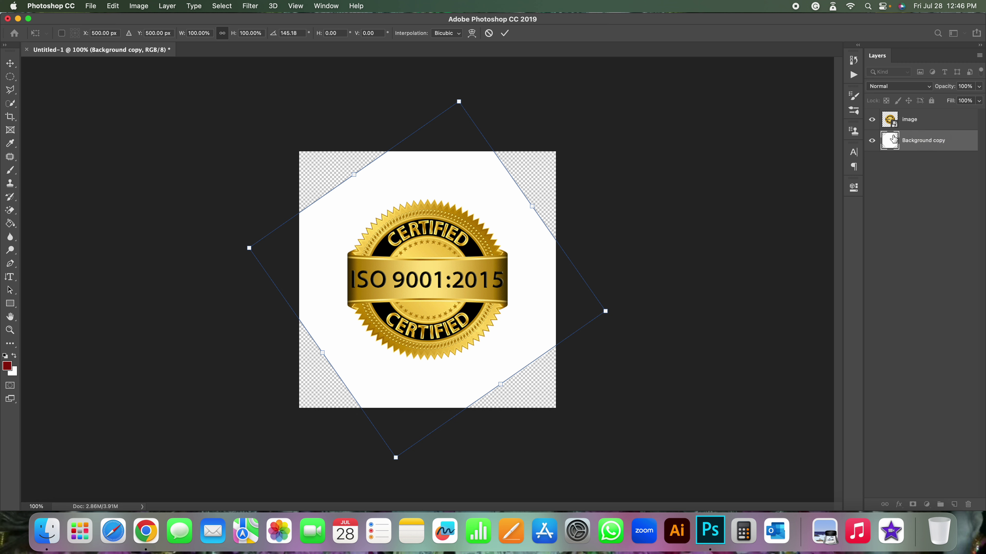
left_click(912, 123)
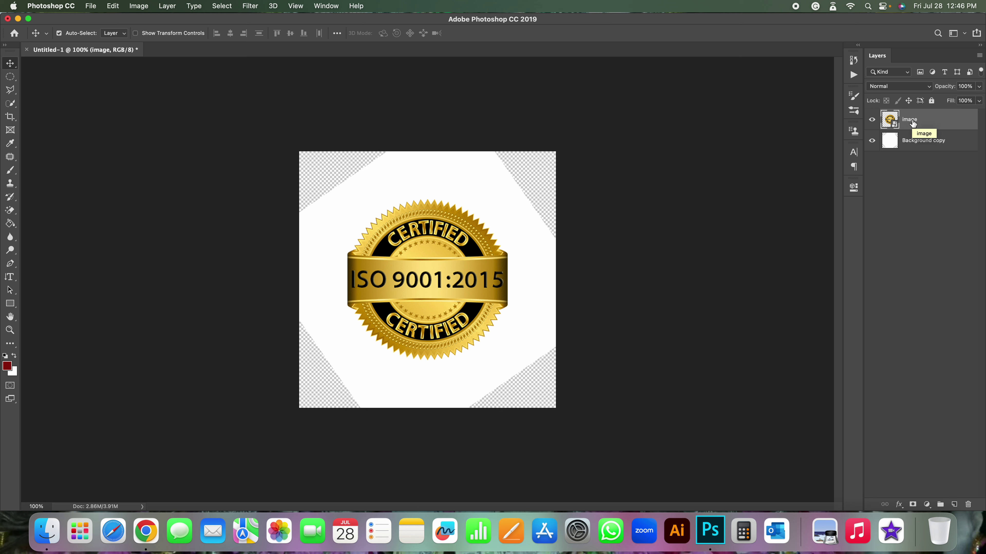
- Dismiss the seal's transform and selection, then delete the seal layer
key("super+t")
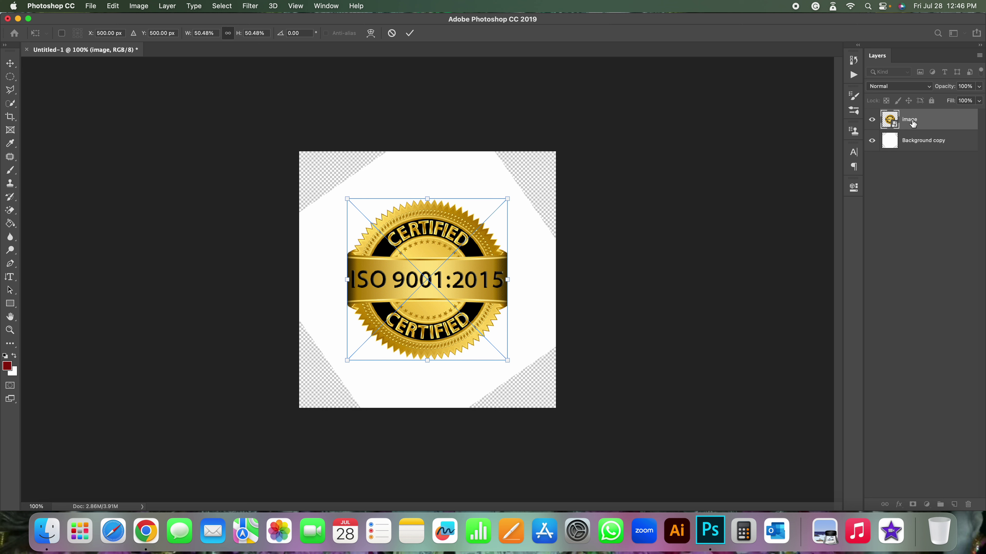
key("Return")
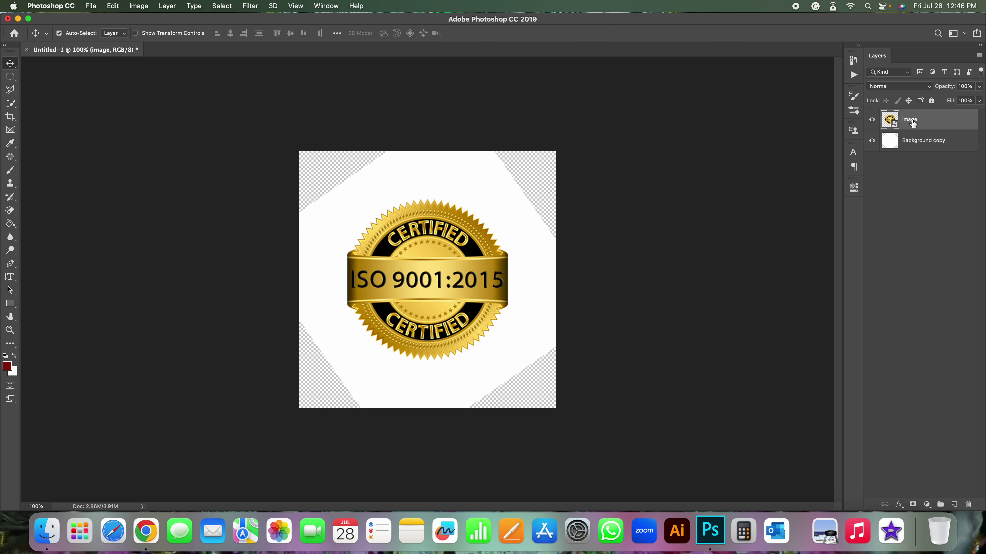
key("super+a")
key("super+d")
key("Delete")
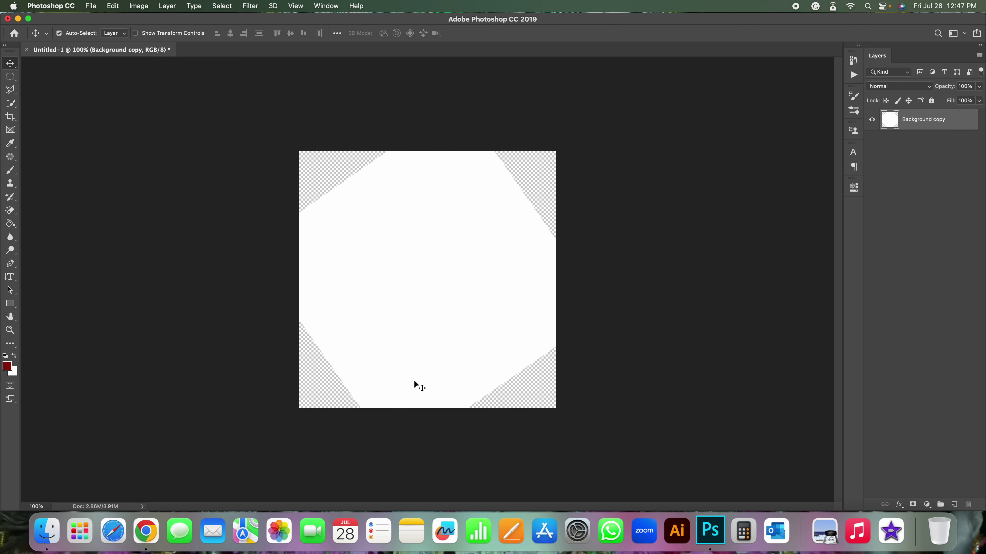
- Check the Finder ISO logo folder, then undo and redo the seal layer deletion
key("super+Tab")
left_click_drag(205, 95, 524, 348)
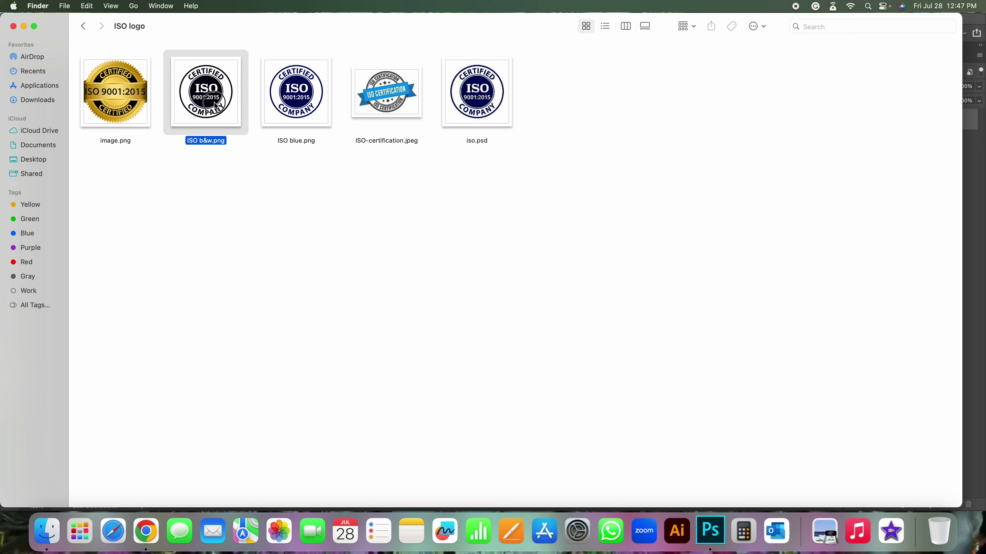
key("super+Tab")
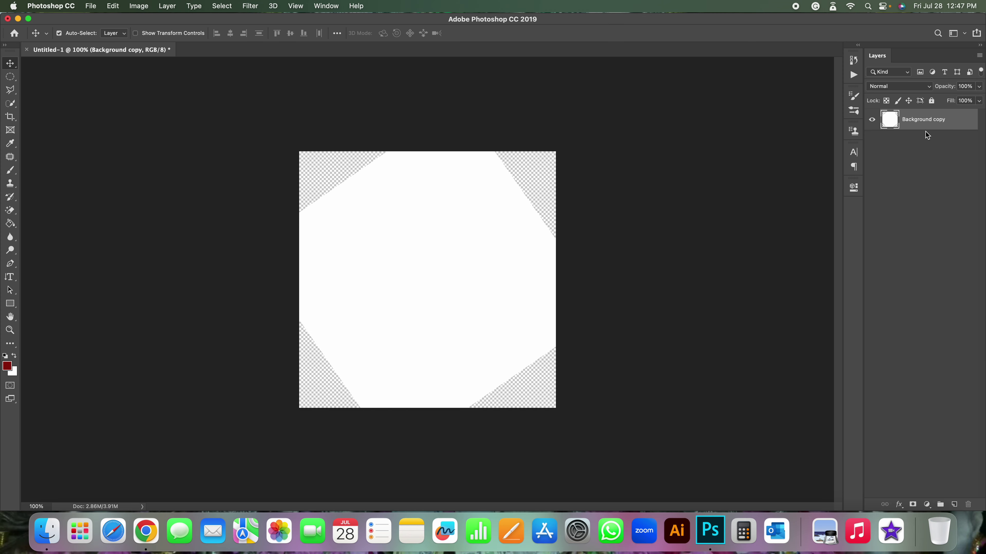
key("super+z")
key("super+z")
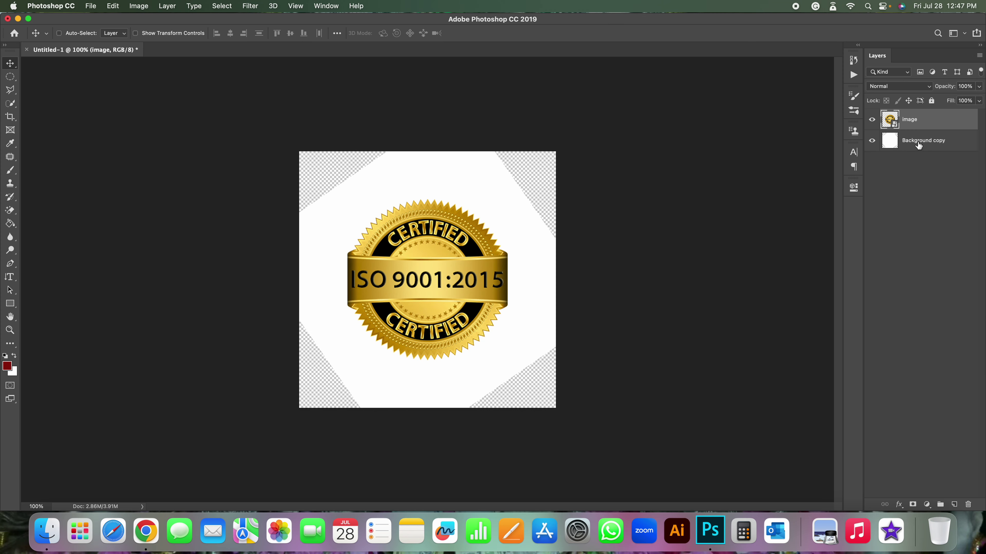
key("super+shift+z")
key("super+shift+z")
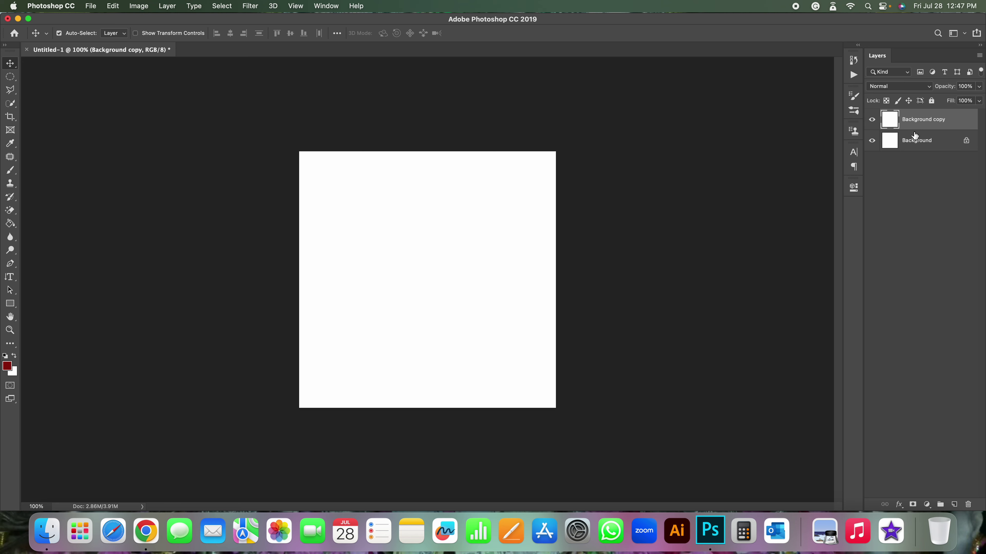
key("super+shift+z")
- Try picking ISO b&w.png in the ISO logo folder, then return to Untitled-1
key("super+Tab")
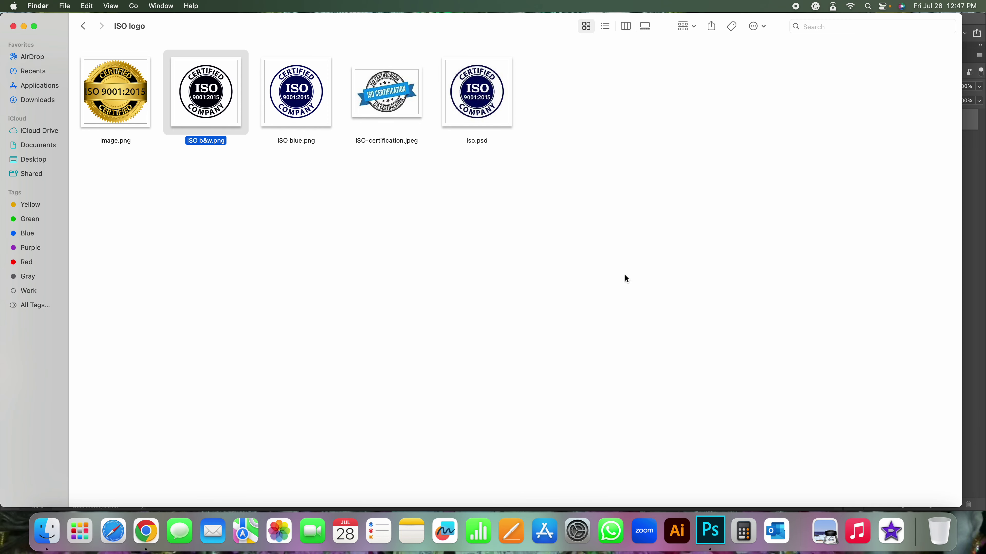
left_click(418, 216)
left_click_drag(203, 95, 228, 101)
key("super+Tab")
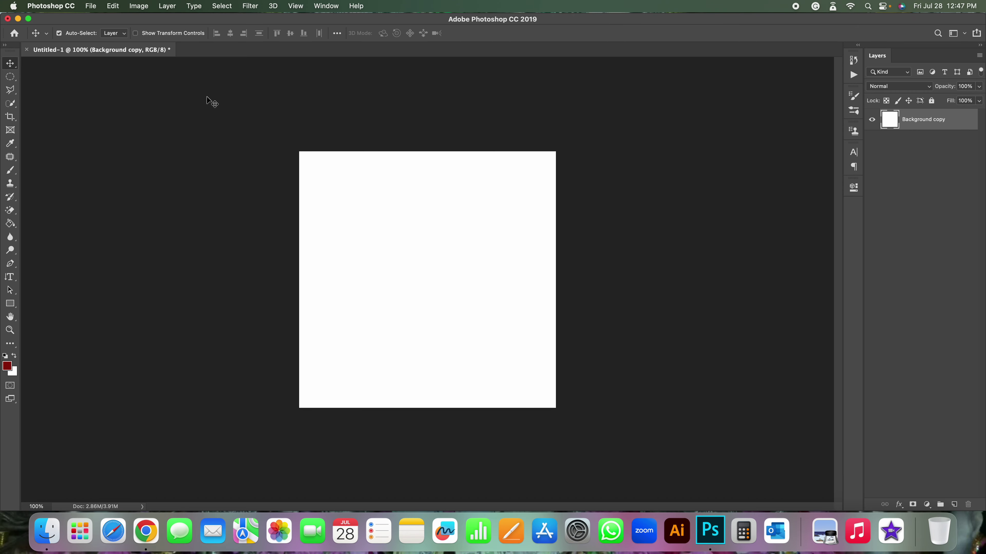
- Drag ISO b&w.png from Finder's ISO logo folder onto the centre of the Untitled-1 canvas
key("super+Tab")
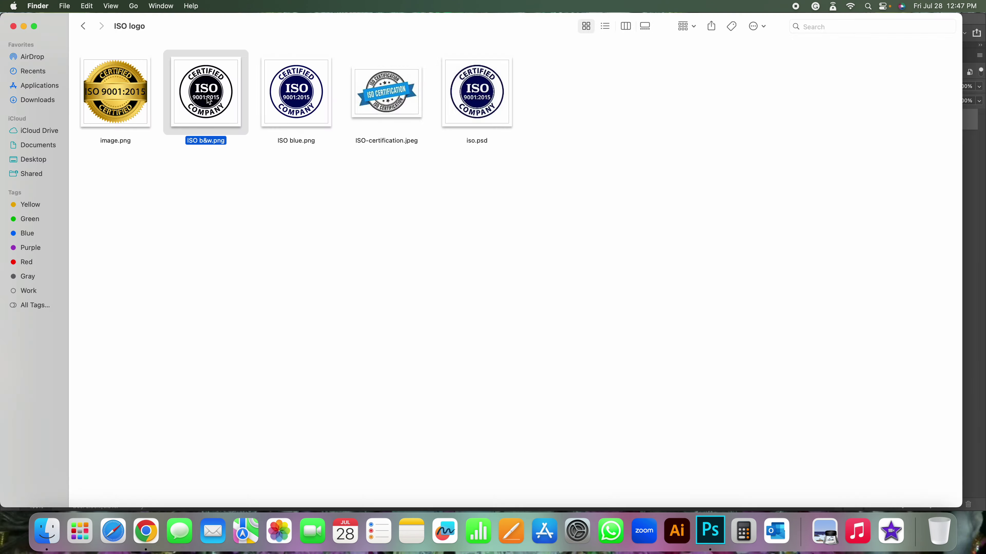
left_click(205, 112)
left_click_drag(204, 113, 344, 313)
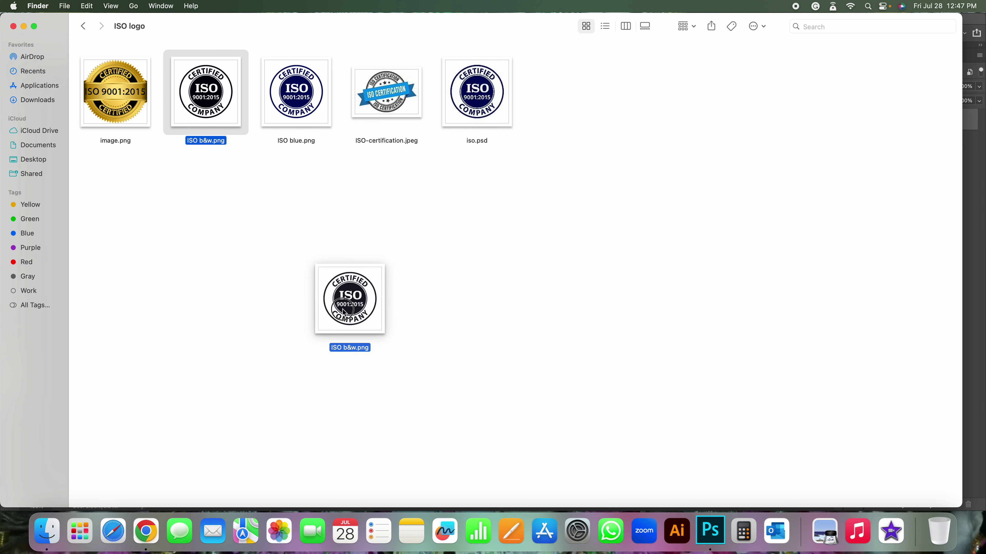
left_click_drag(344, 313, 341, 335)
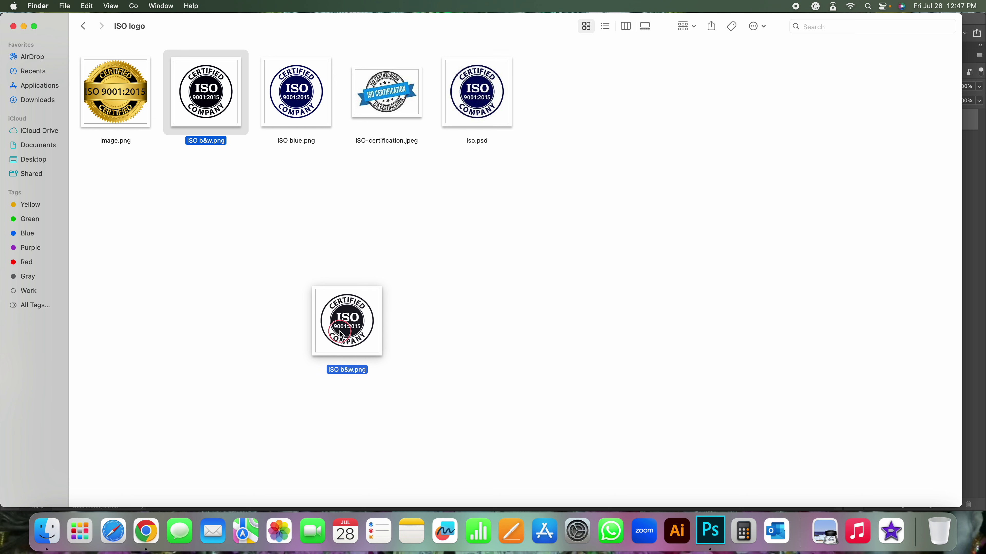
key("super+Tab")
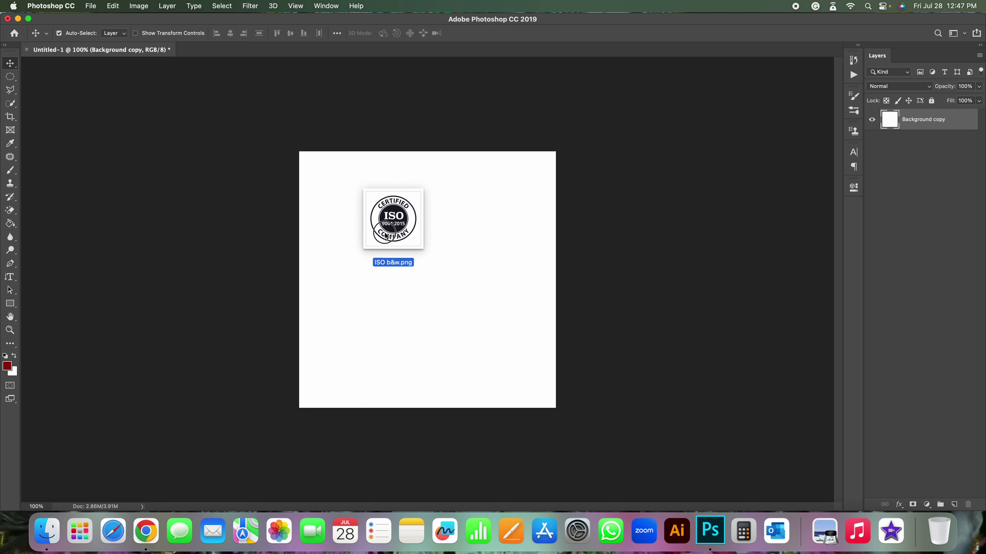
left_click_drag(340, 331, 401, 282)
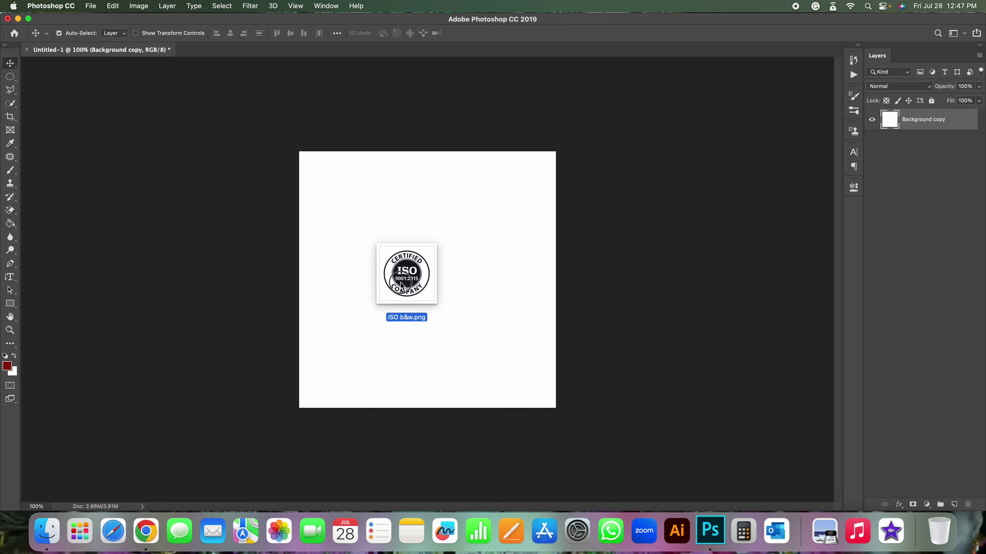
left_click_drag(401, 283, 401, 284)
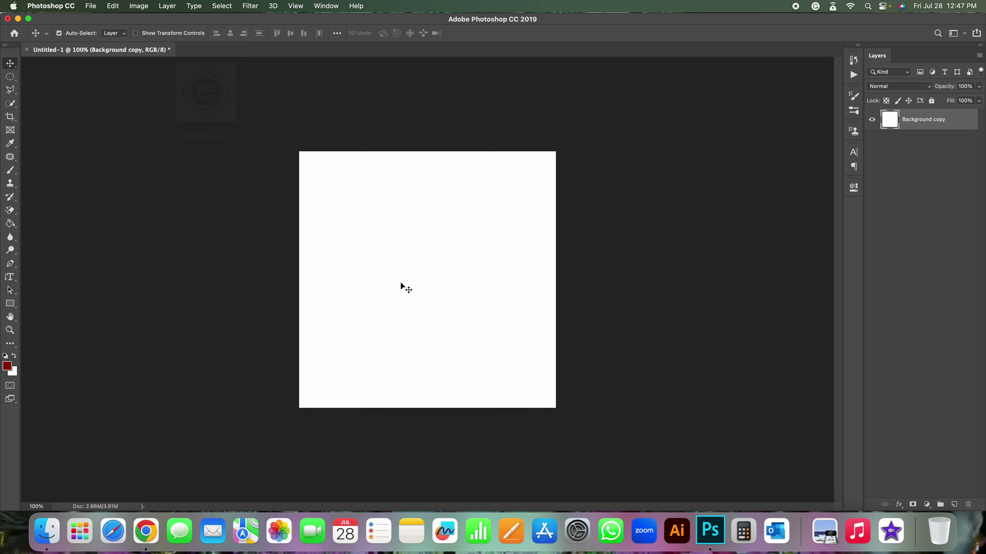
key("super+Tab")
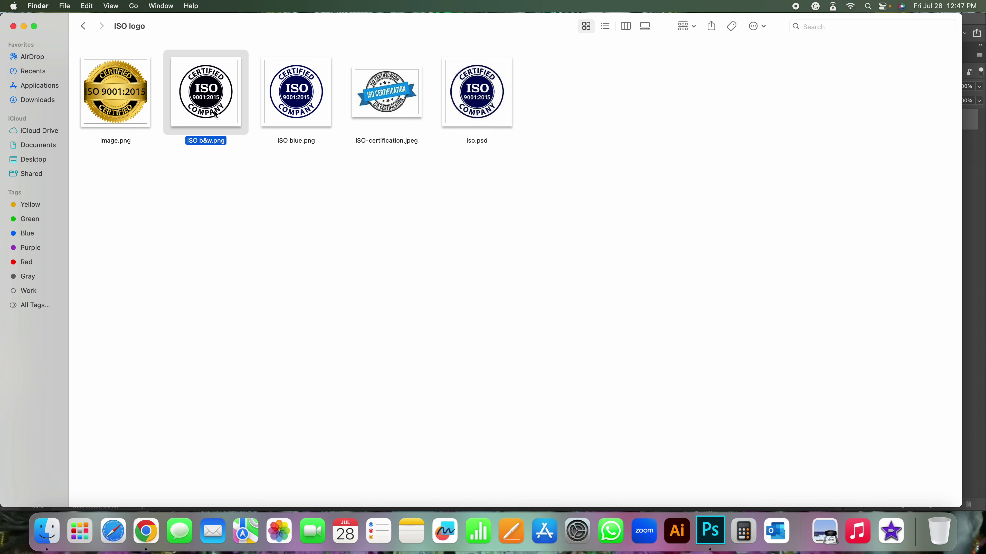
key("super+Tab")
mouse_move(207, 94)
left_mouse_down()
mouse_move(458, 361)
mouse_move(412, 310)
left_mouse_up()
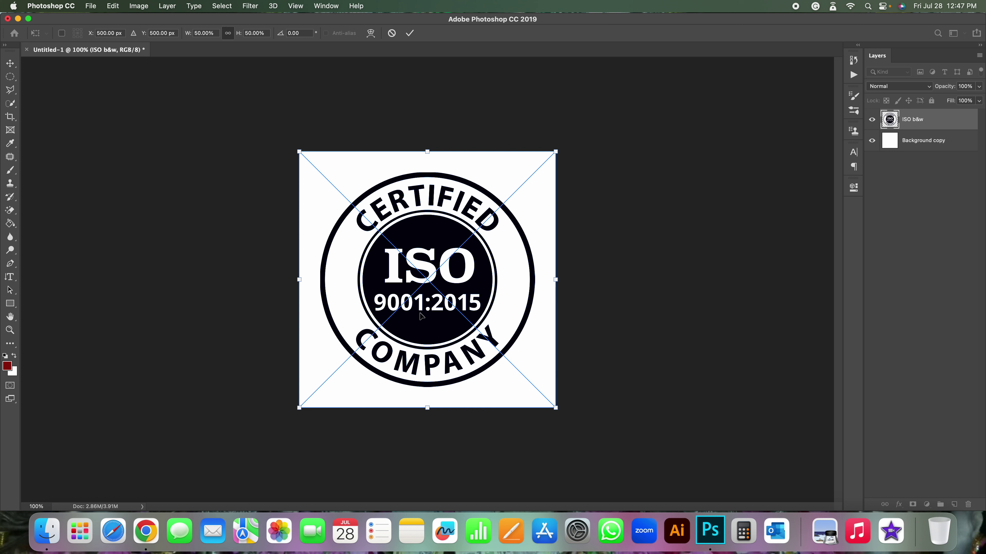
- Commit the placed ISO b&w logo, then delete its layer
key("Return")
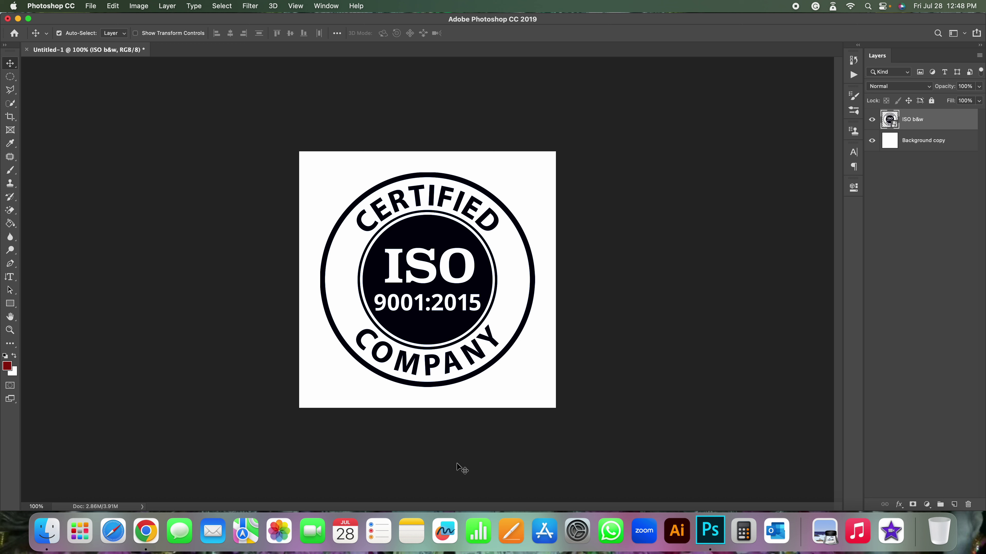
key("Delete")
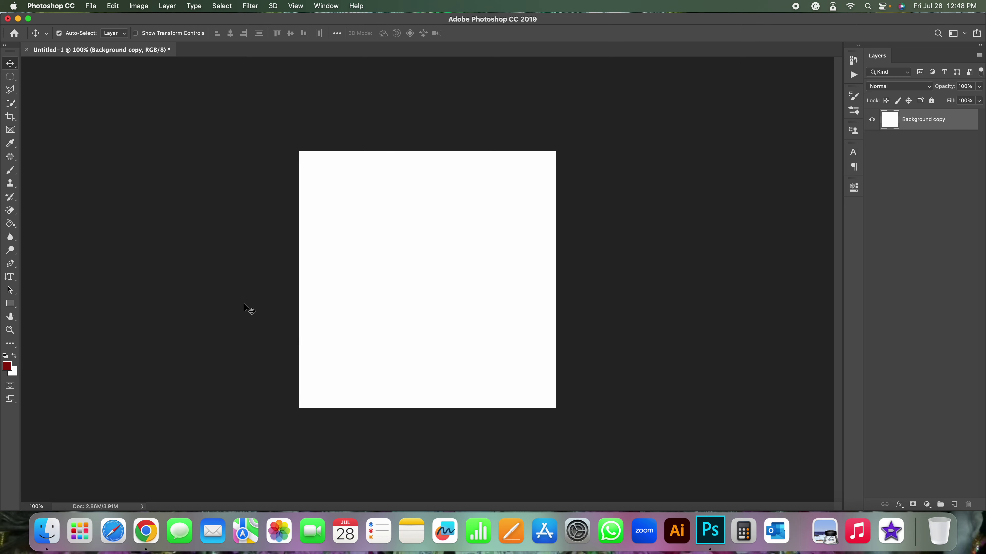
- Open the File menu in Photoshop's menu bar
left_click(91, 6)
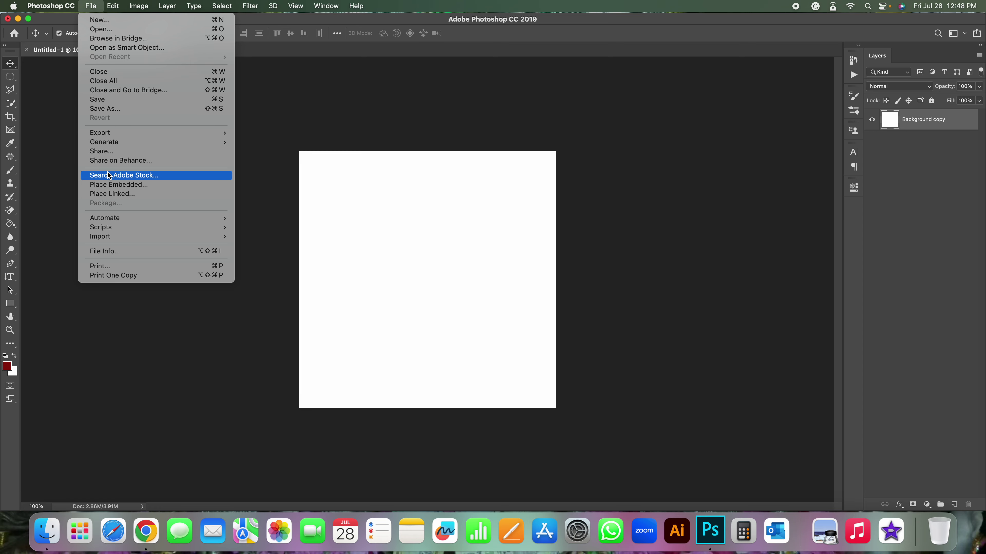
- Open ISO blue.png from WEBGIFY INSTITUTE > ISO logo
left_click(258, 169)
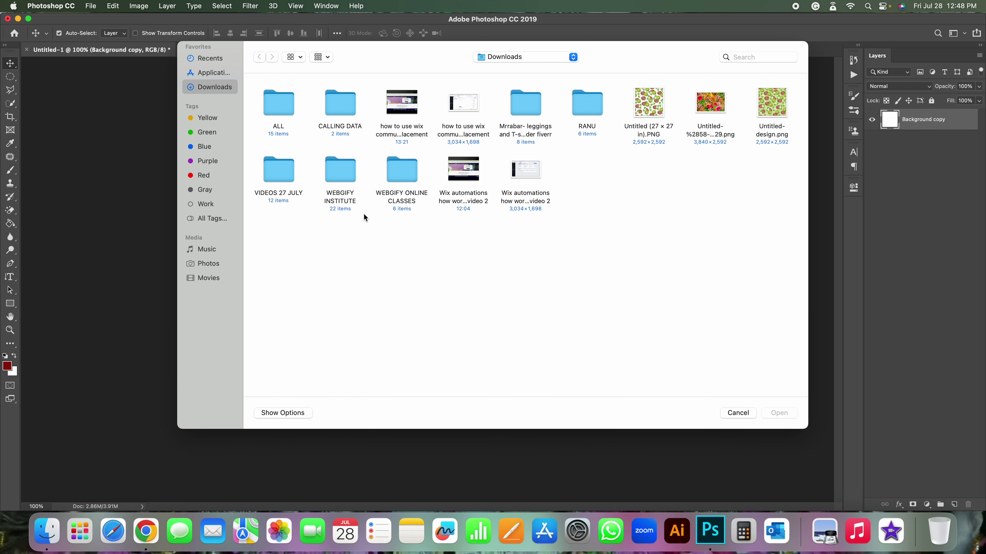
double_click(346, 176)
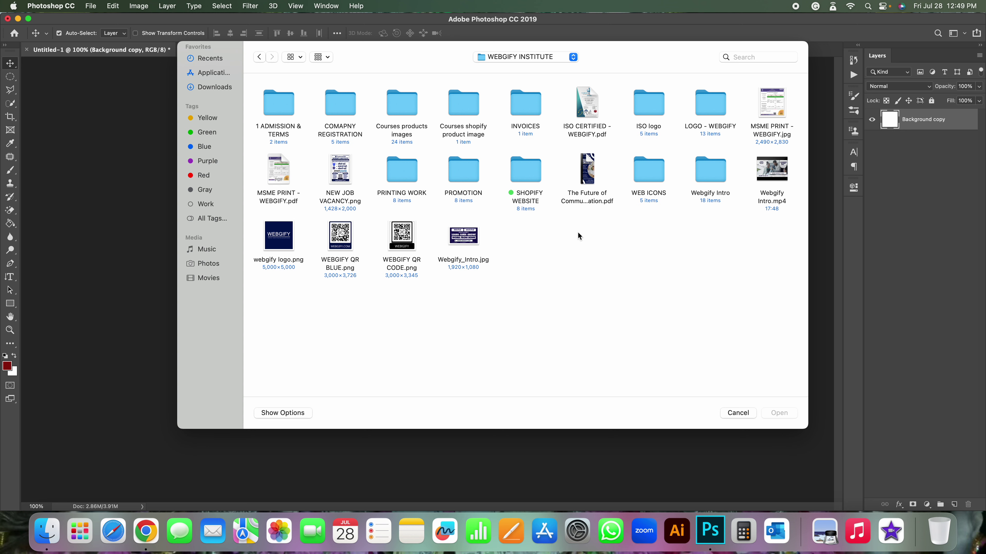
double_click(654, 107)
left_click(398, 121)
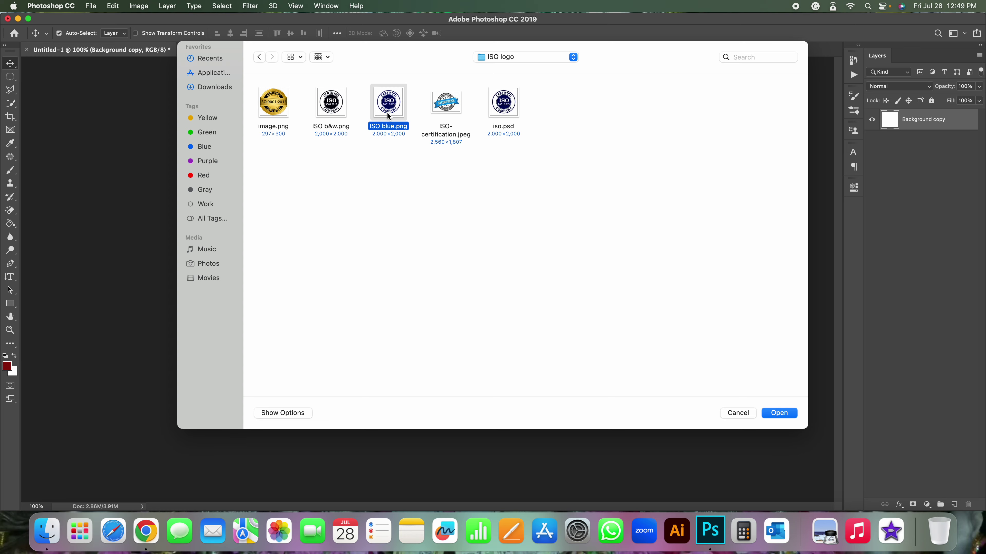
left_click(778, 413)
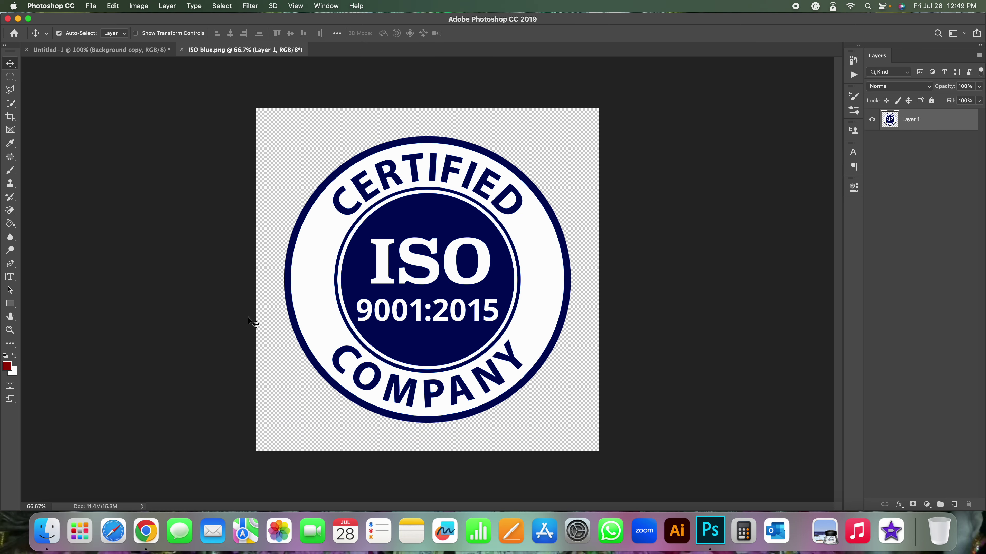
- Switch between the Untitled-1 and ISO blue.png tabs, then bring up the New Document dialog
left_click(117, 49)
left_click(229, 51)
key("super+n")
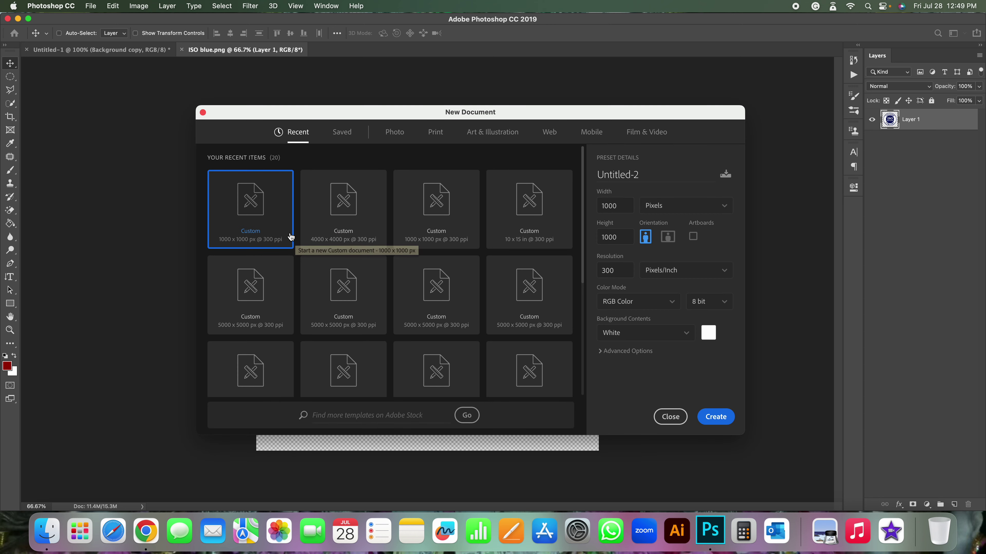
double_click(623, 206)
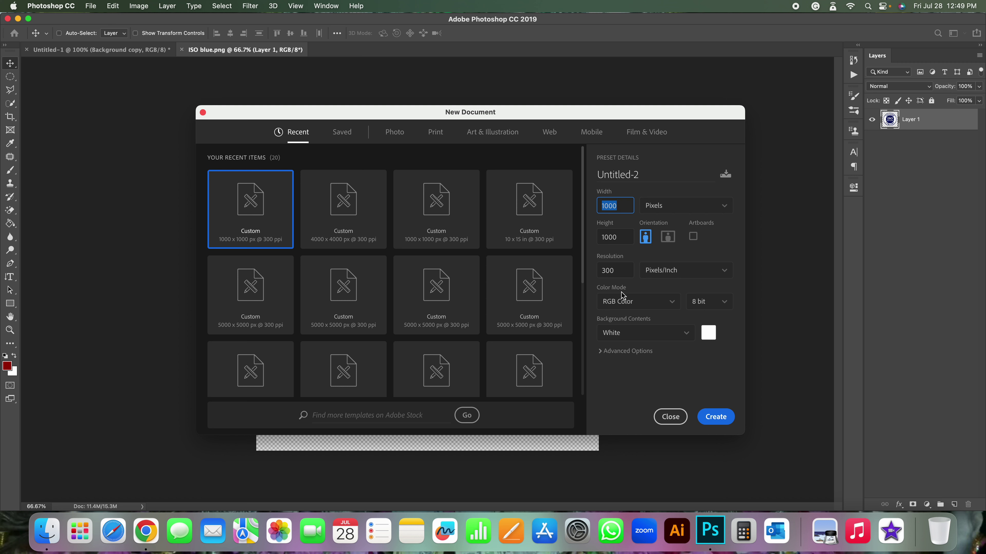
type("500")
double_click(620, 238)
type("5000")
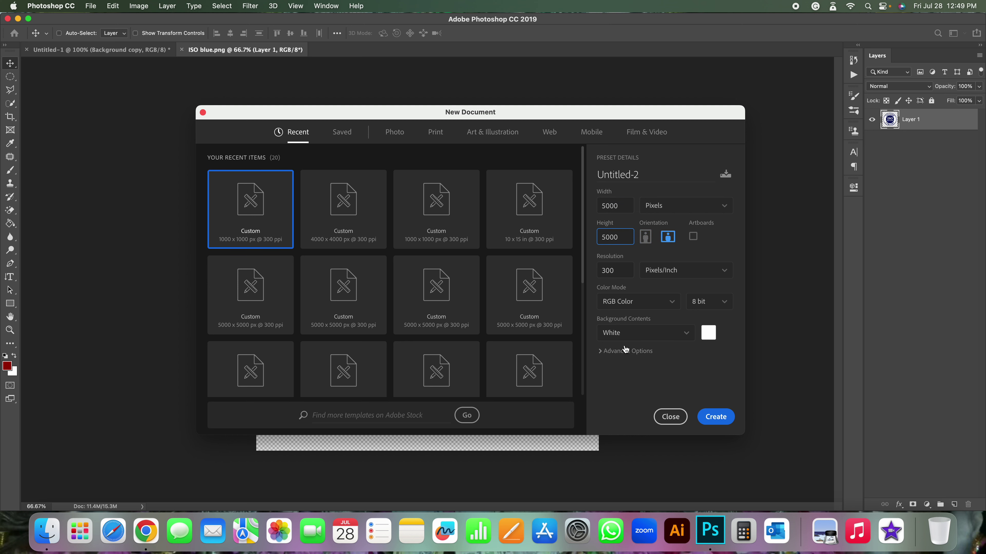
left_click(715, 417)
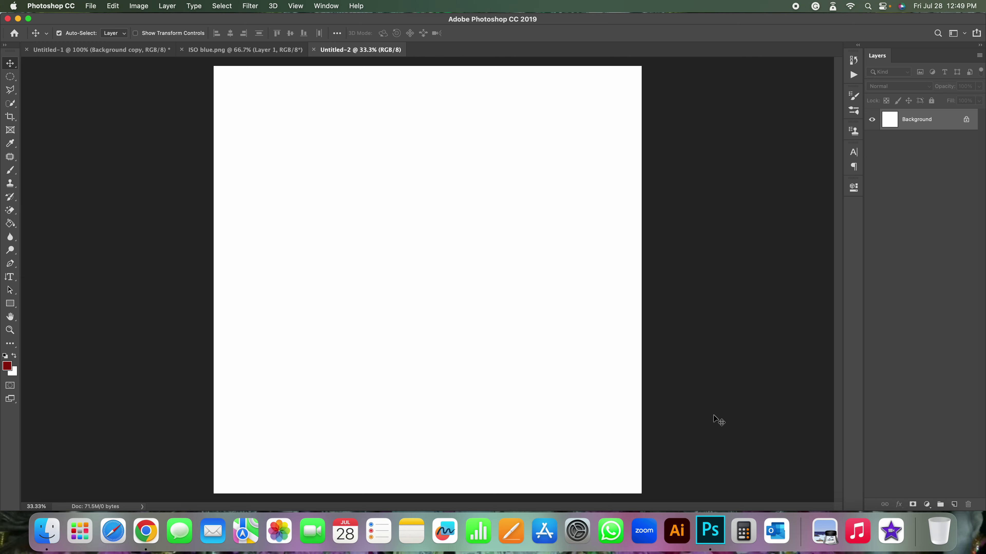
left_click(314, 50)
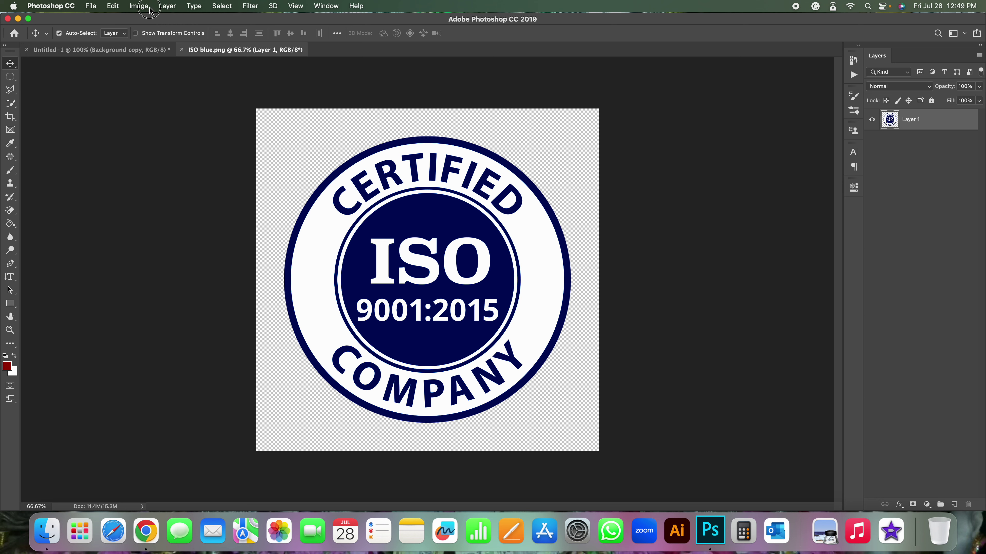
- Resize ISO blue.png to 5000 × 2000 px with proportions unlinked, stretching the badge into an oval
left_click(138, 6)
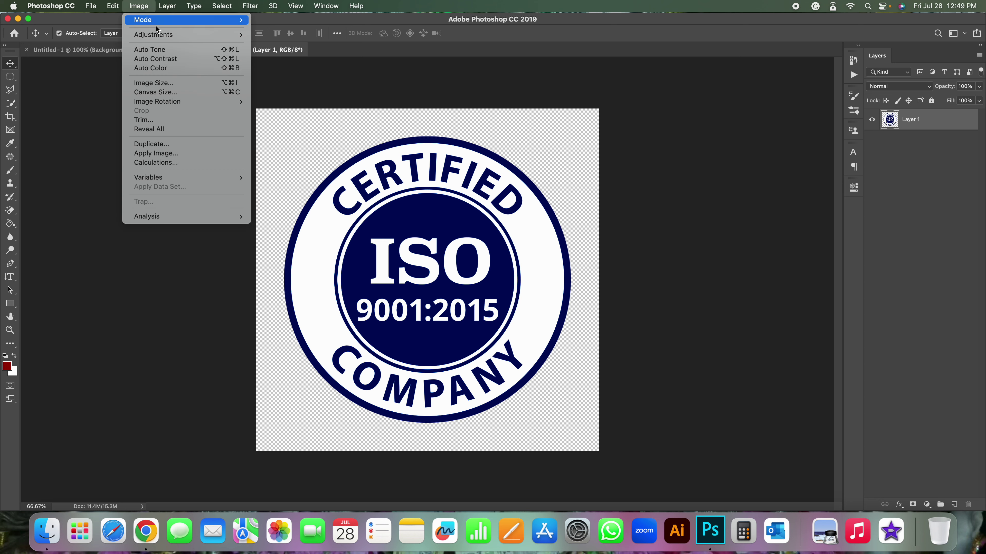
left_click(160, 83)
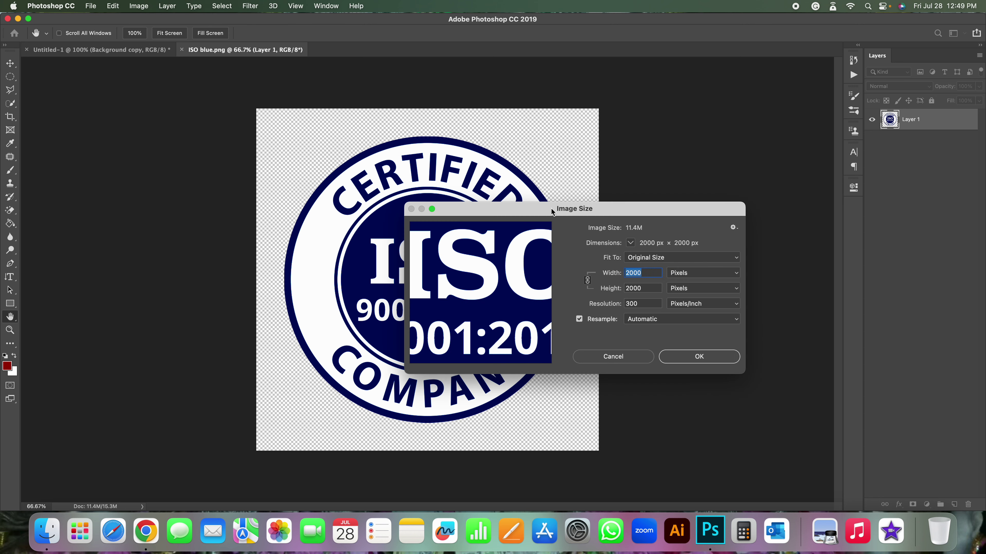
left_click_drag(552, 211, 578, 231)
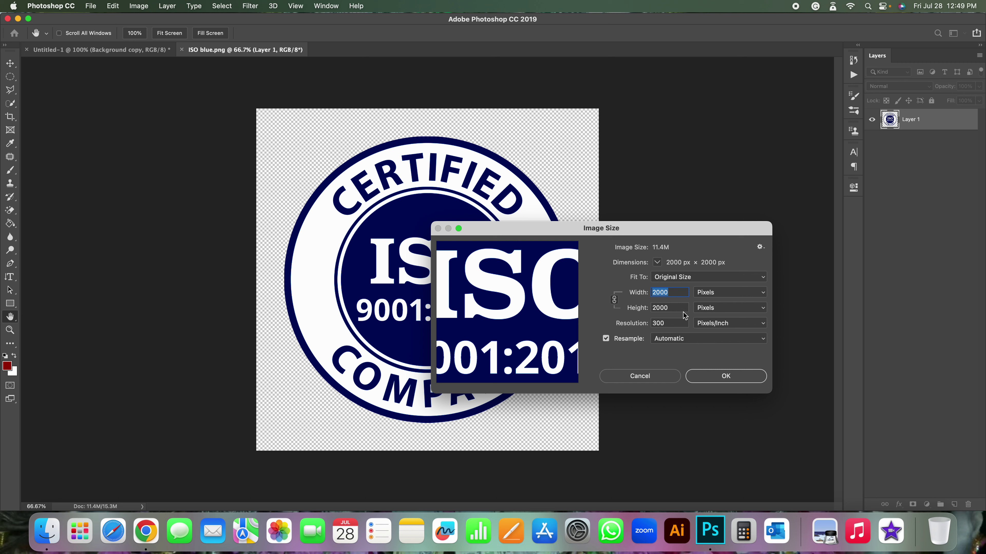
left_click(614, 303)
left_click(615, 307)
left_click(616, 300)
type("5000")
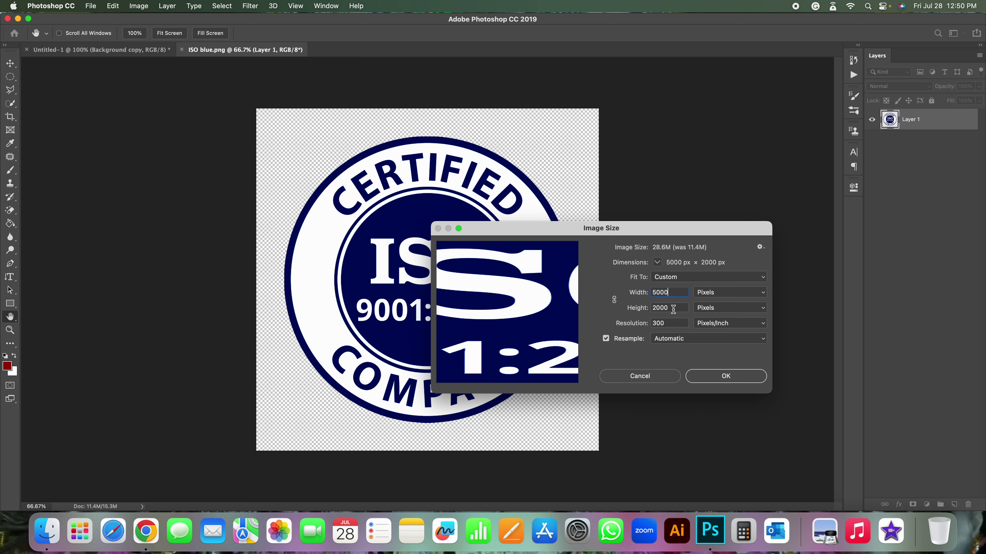
left_click(730, 374)
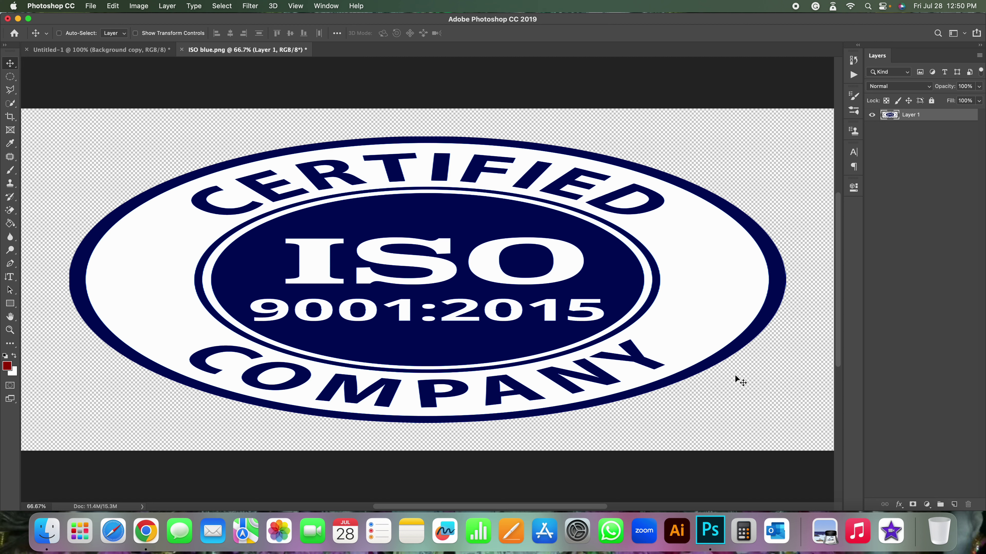
- Fit the image at 50% and reopen Image Size, trying width 2000 then restoring 5000
key("super+0")
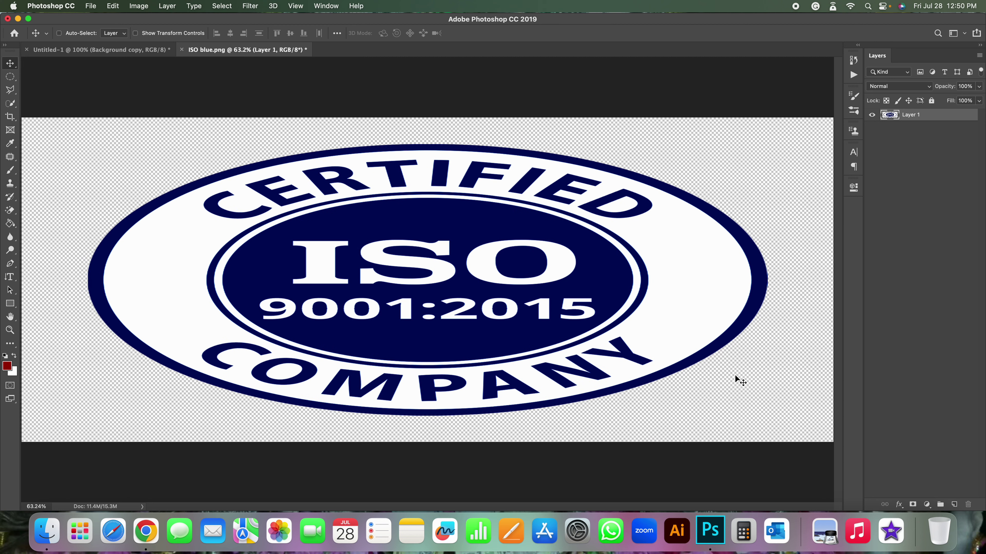
key("super+minus")
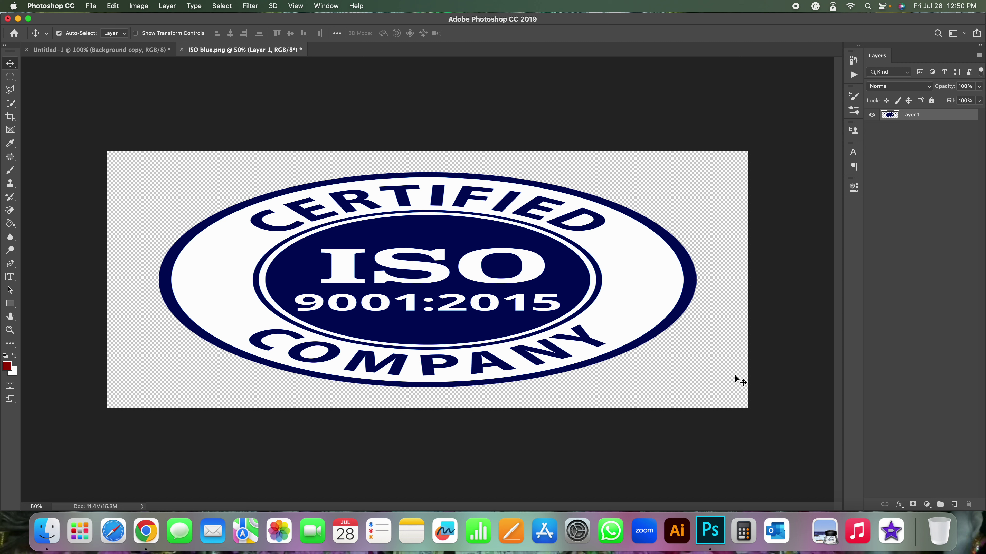
left_click(138, 6)
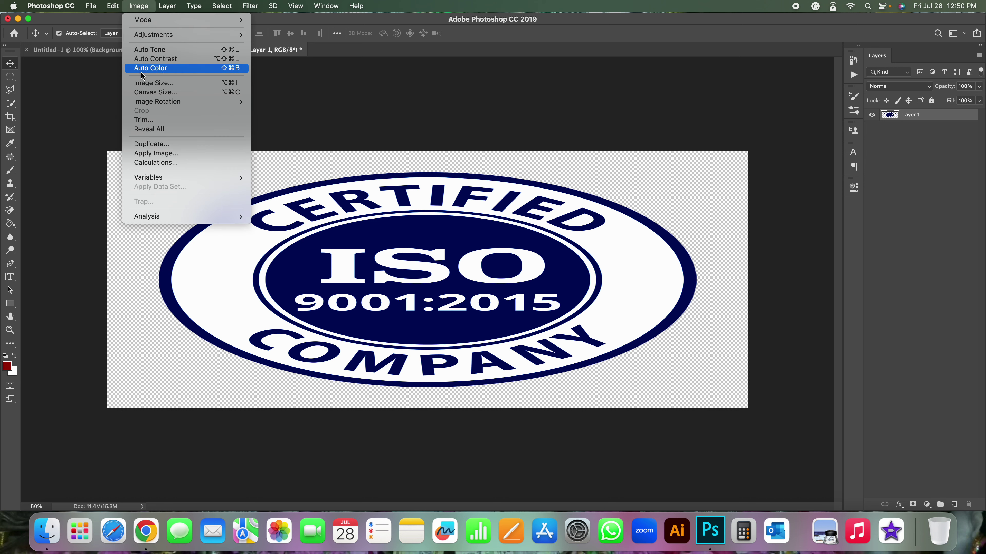
left_click(153, 83)
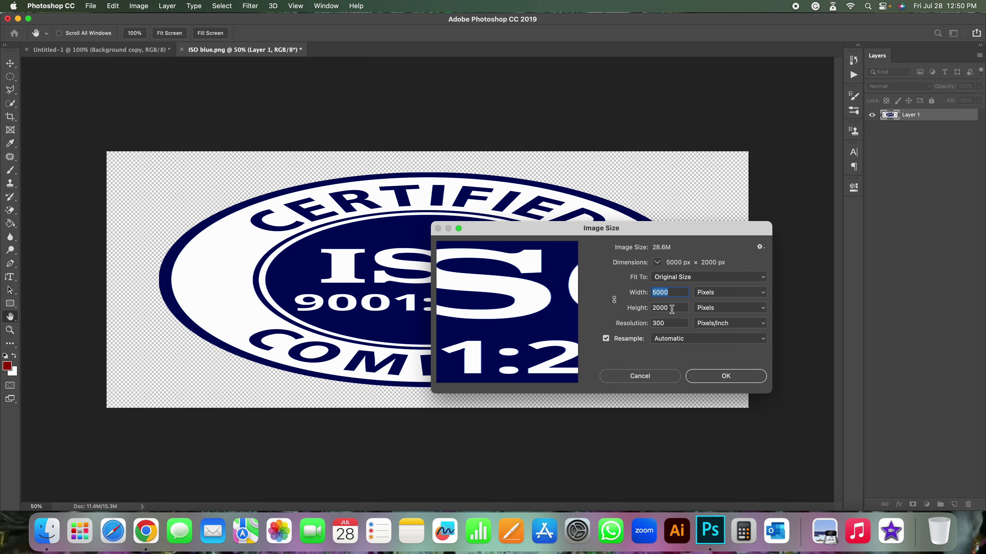
type("2000")
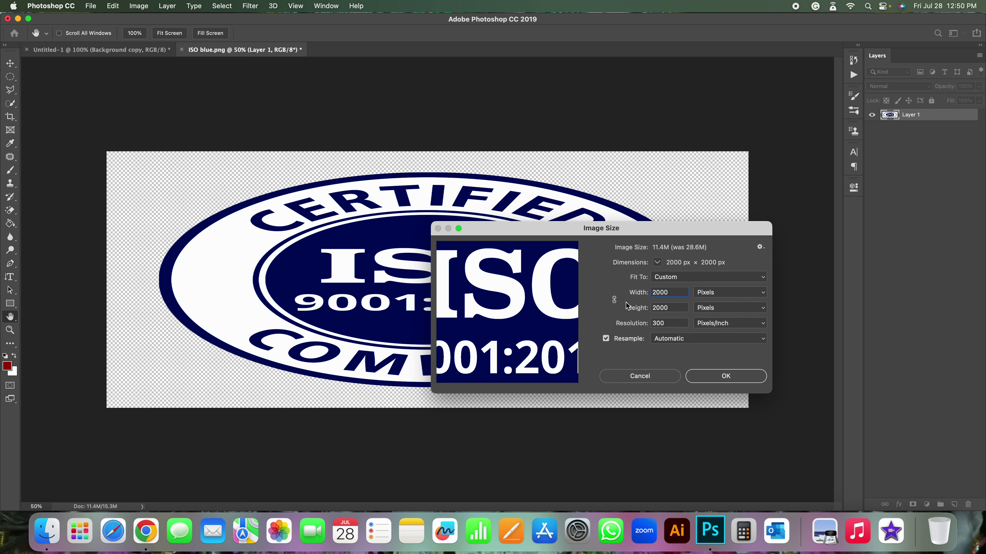
key("super+z")
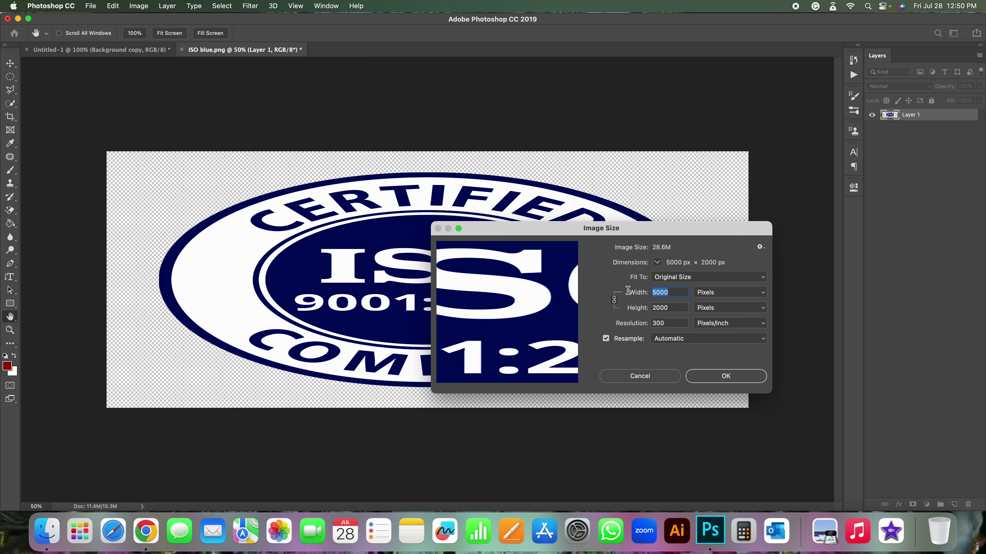
left_click_drag(627, 290, 619, 288)
double_click(676, 309)
type("5000")
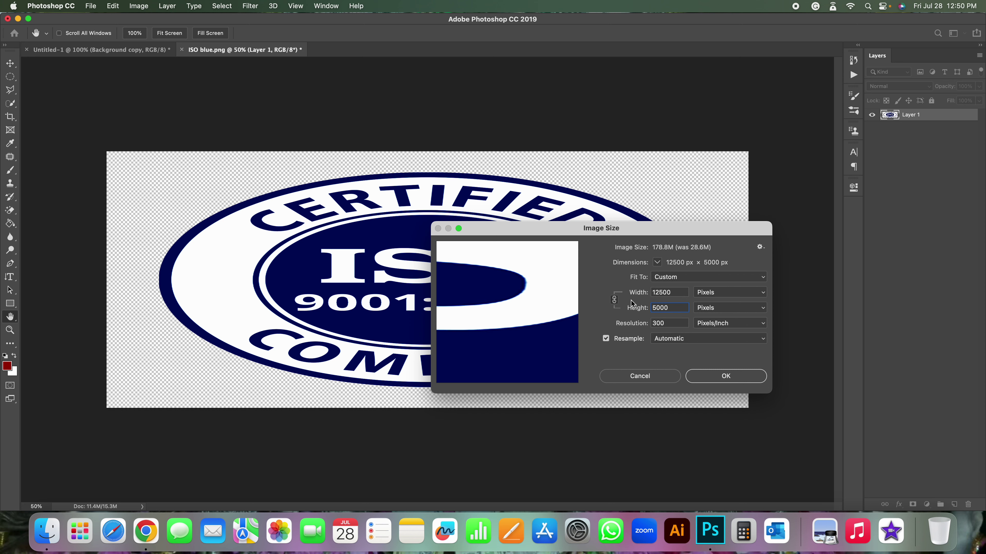
- With proportions unlinked, resize the image to 2000 × 2000 px
left_click(614, 299)
type("2000")
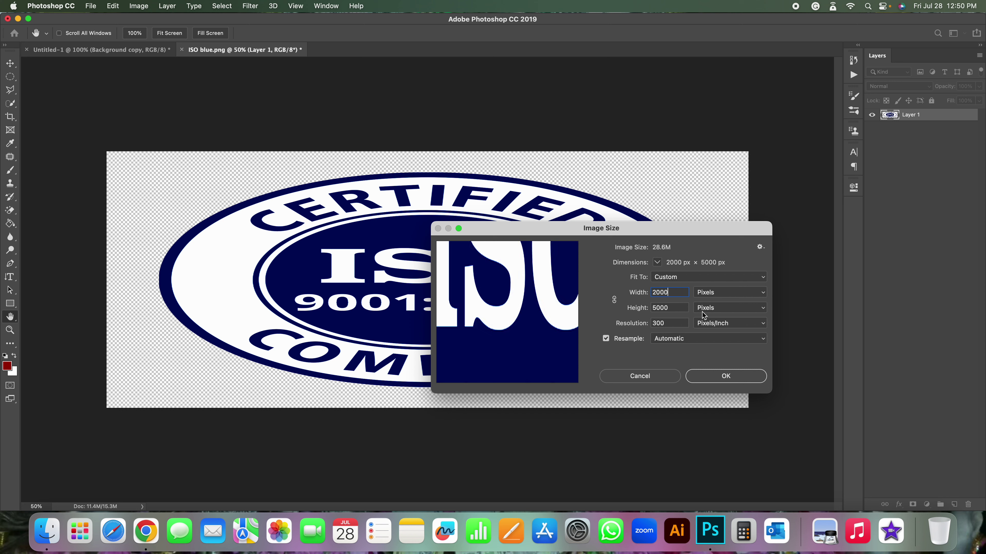
key("Tab")
type("2")
type("000")
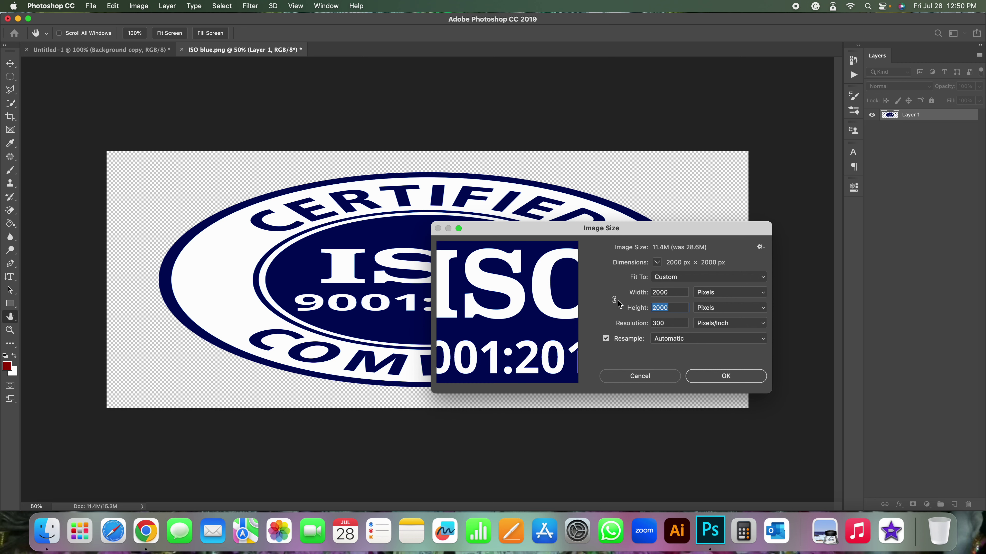
left_click(614, 300)
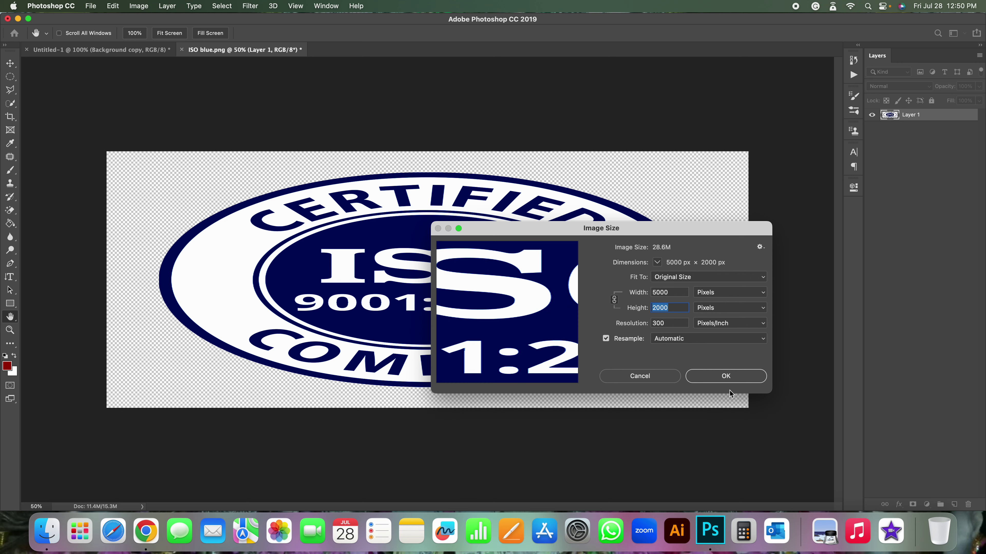
left_click(653, 377)
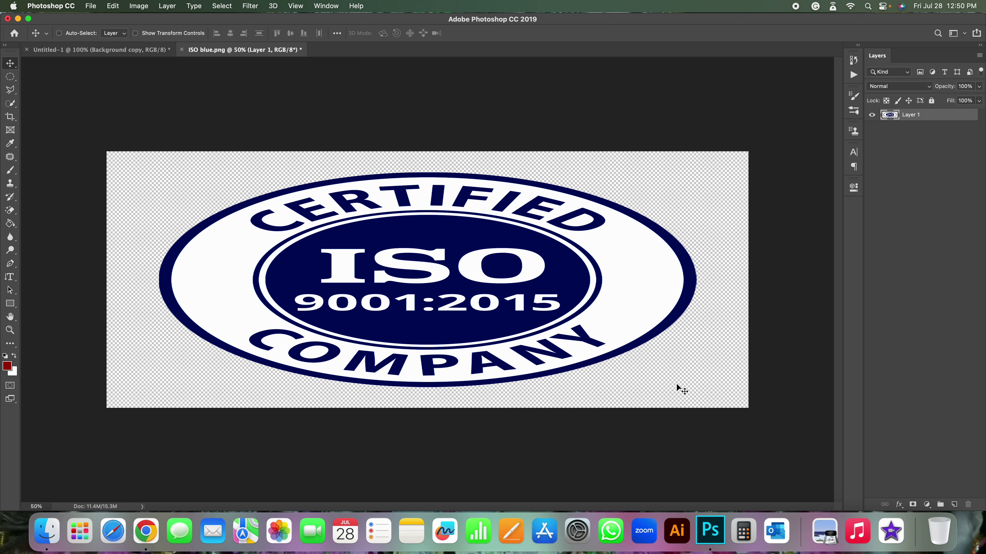
- With the constrain link on, enlarge the image to 5000 × 5000 px
left_click(59, 33)
left_click(134, 6)
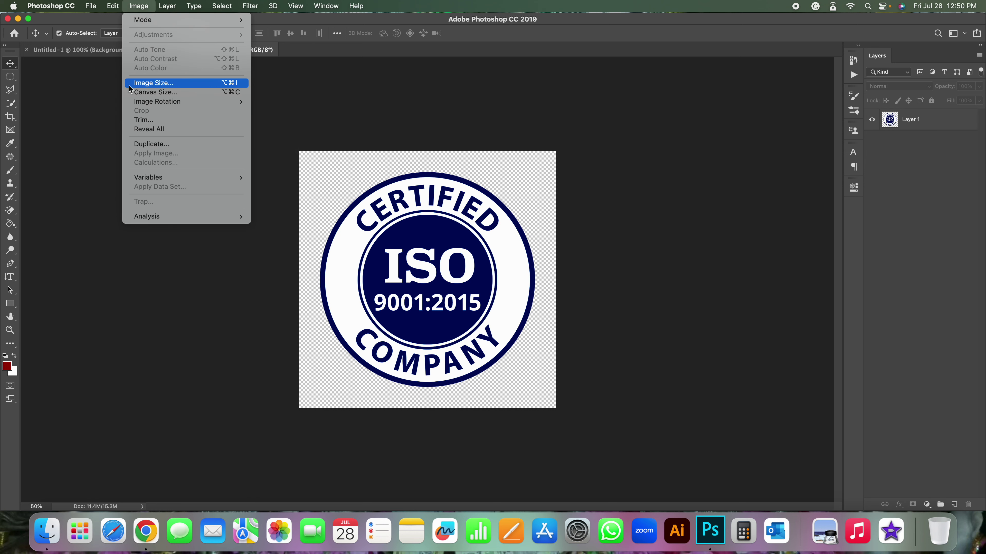
left_click(136, 82)
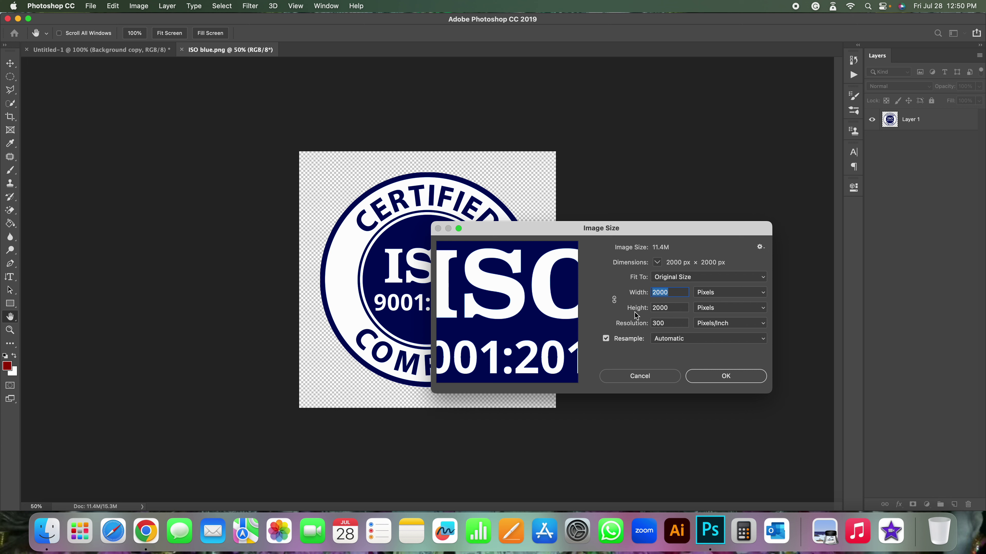
left_click(614, 300)
type("5000")
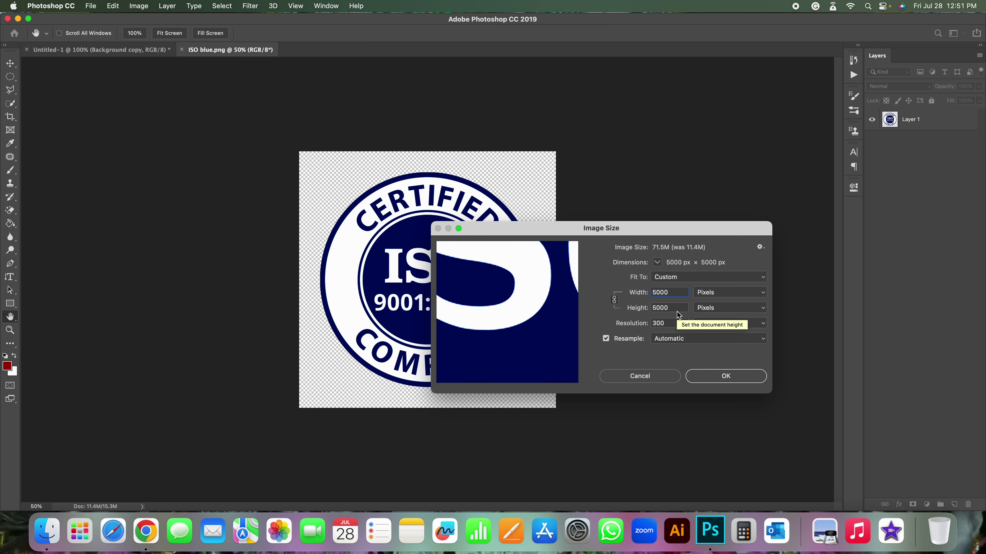
left_click(724, 377)
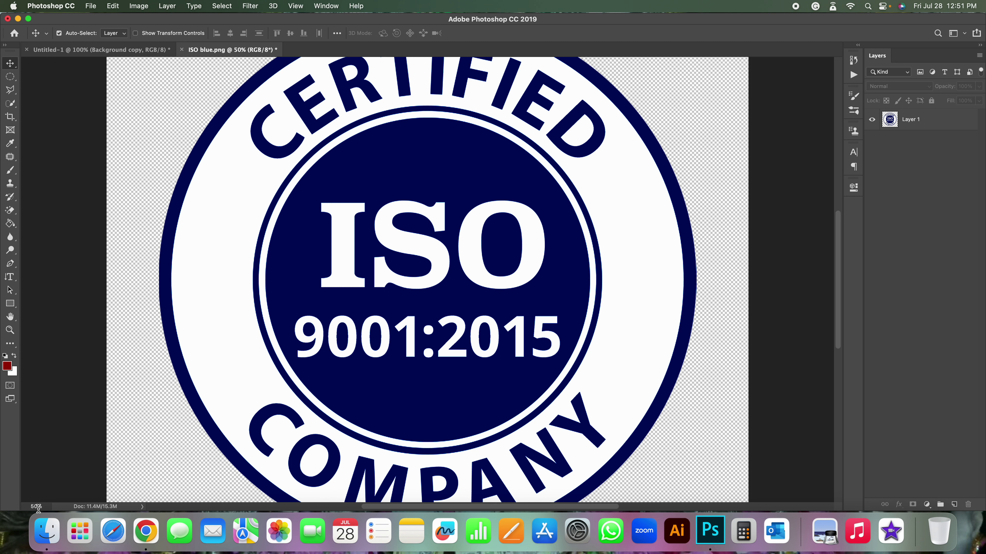
- Scrub the status-bar zoom field until the whole 5000 × 5000 badge canvas is visible
key("super")
left_click_drag(38, 511, 31, 511)
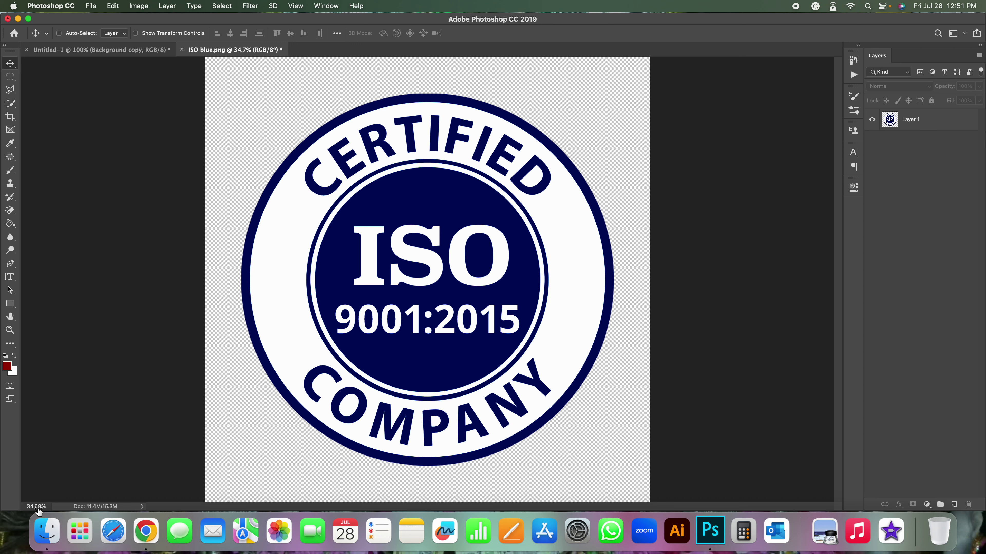
left_click_drag(38, 511, 39, 511)
type("25")
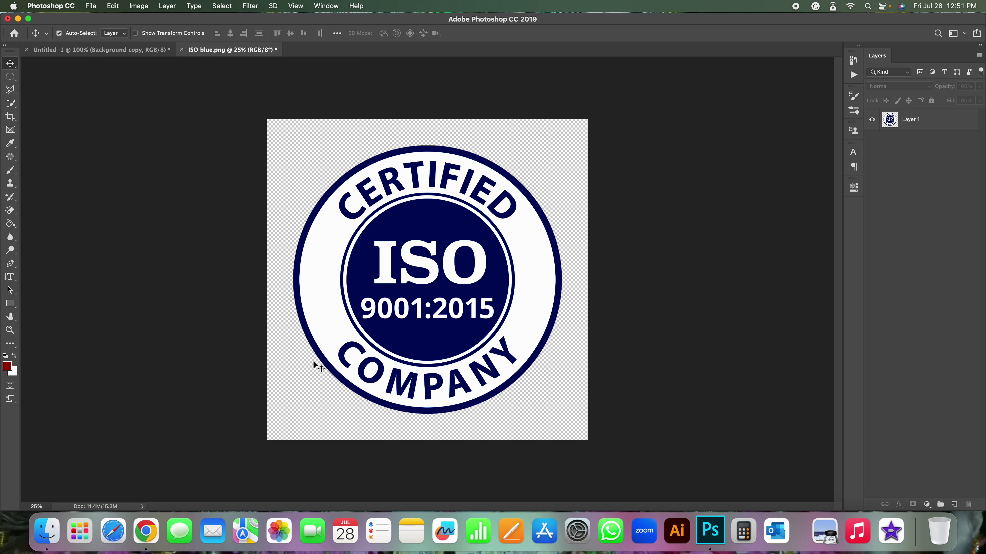
- Change the image width to 4000 px, keeping height 5000, for a portrait canvas
left_click(140, 6)
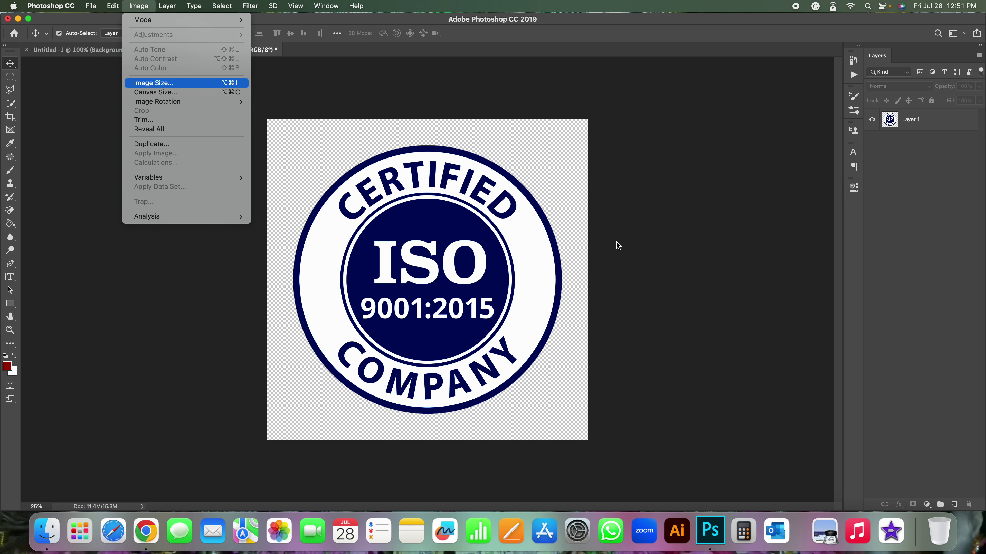
left_click(152, 82)
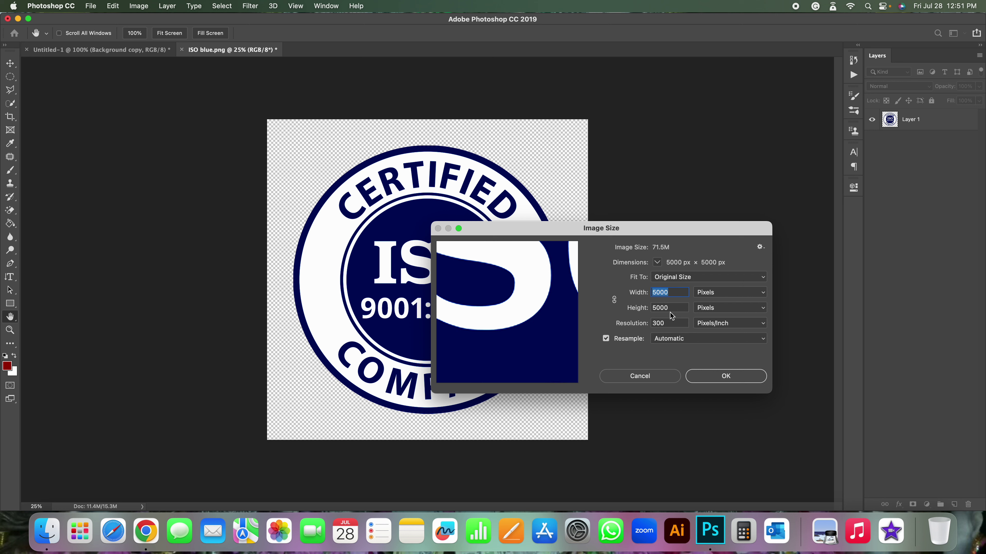
type("4000")
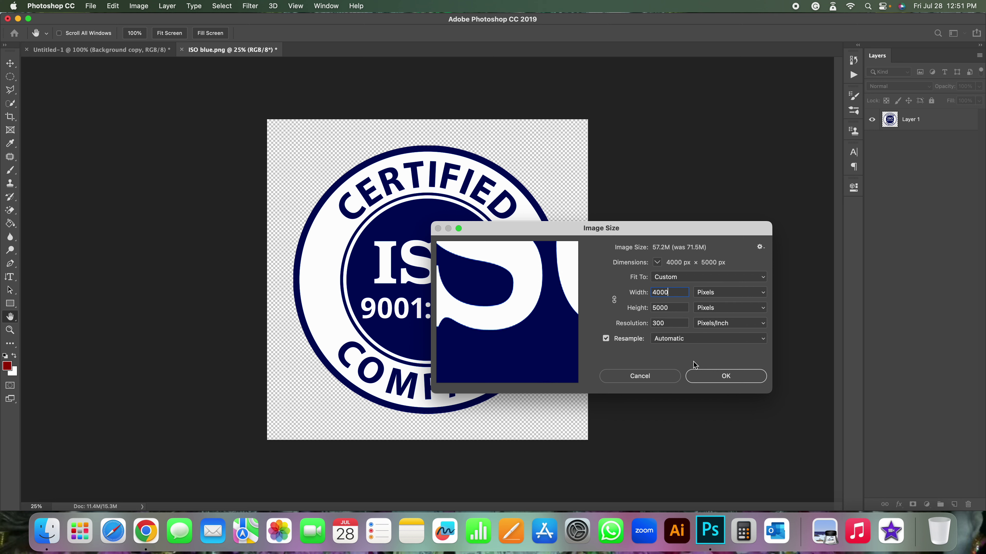
left_click(739, 377)
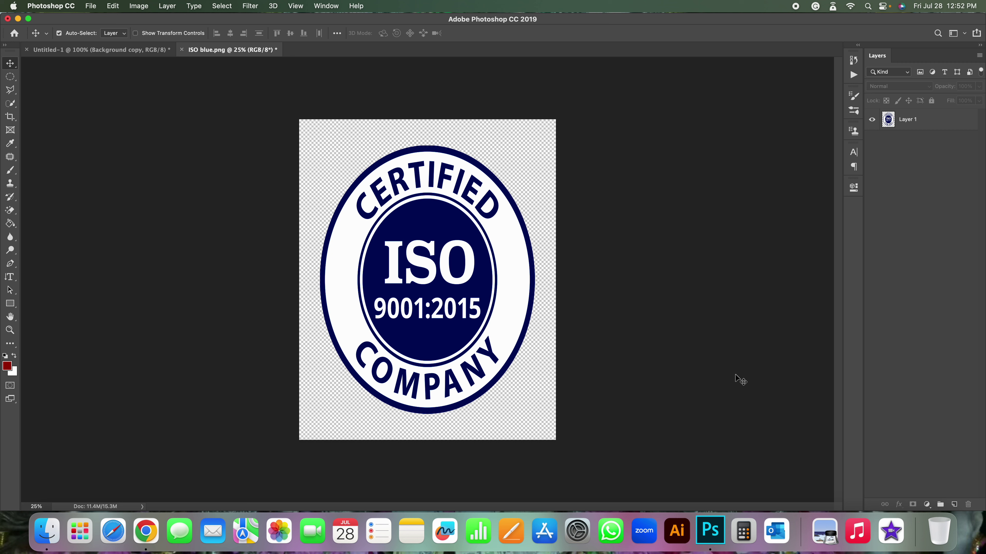
- Select Layer 1 and start Free Transform on the badge, undoing a trial top-edge shrink
key("super")
left_click(890, 125)
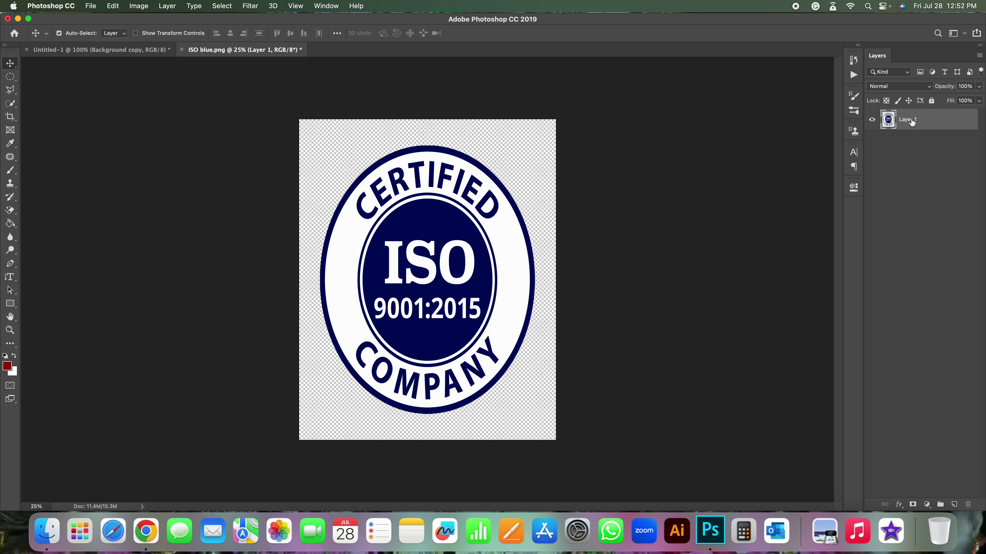
key("super")
key("super+t")
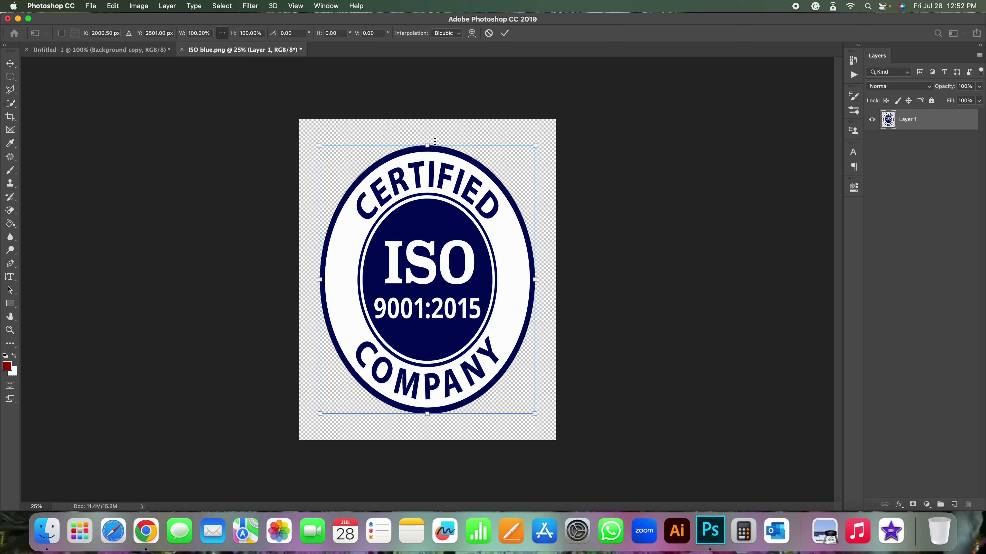
left_click_drag(428, 144, 428, 246)
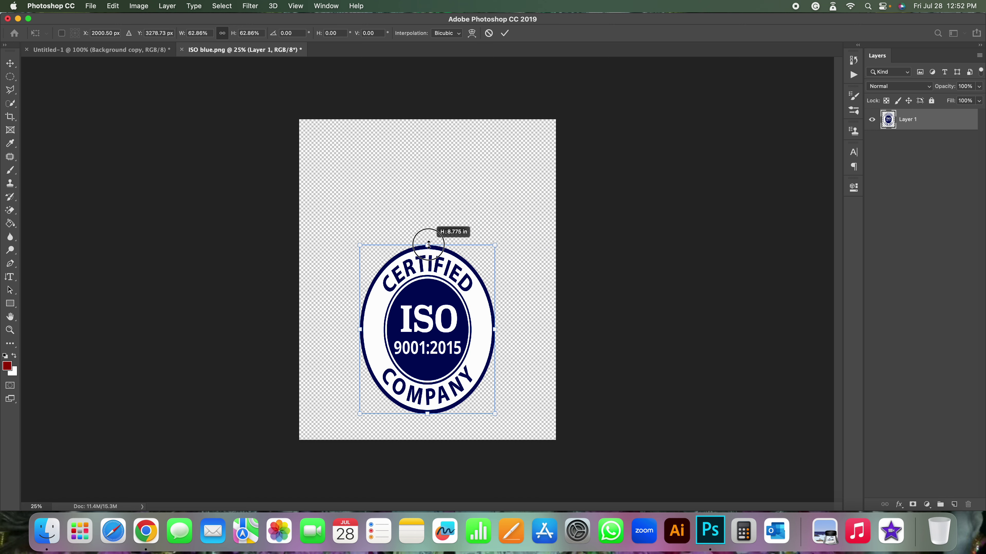
key("super+z")
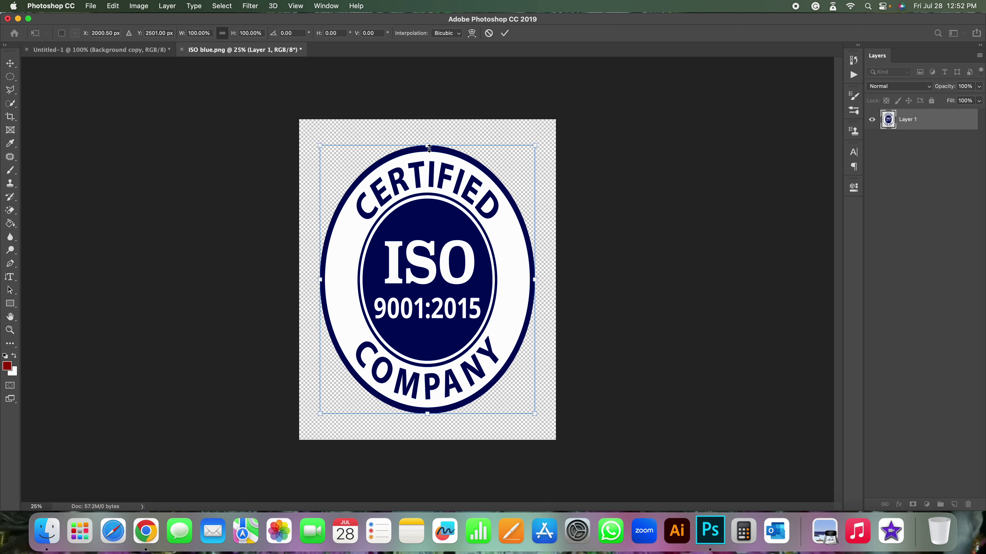
- Adjust the top and right edges until the badge is round and centred, then commit
left_click_drag(429, 147, 430, 279)
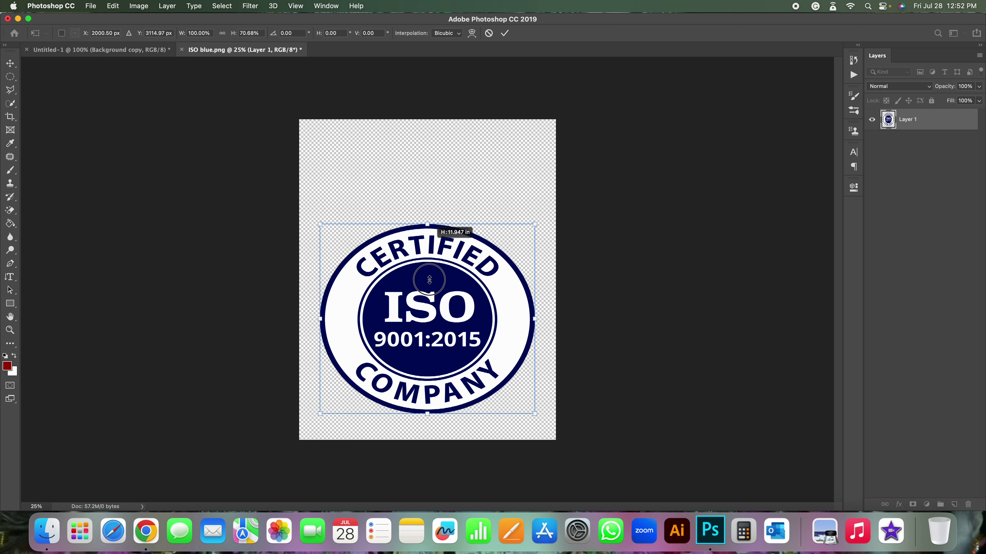
left_click_drag(429, 279, 428, 176)
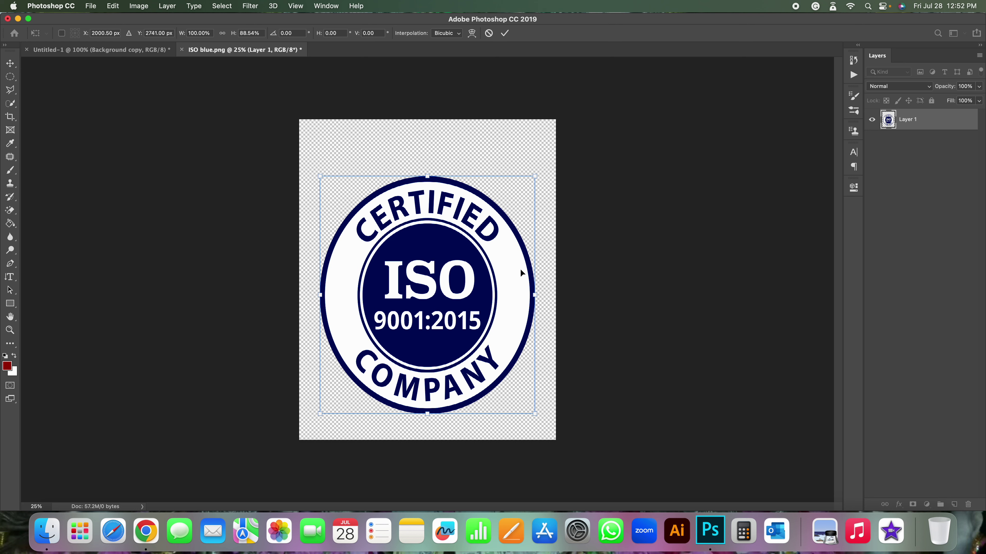
mouse_move(535, 295)
left_mouse_down()
mouse_move(439, 294)
mouse_move(546, 290)
mouse_move(379, 287)
mouse_move(530, 294)
left_mouse_up()
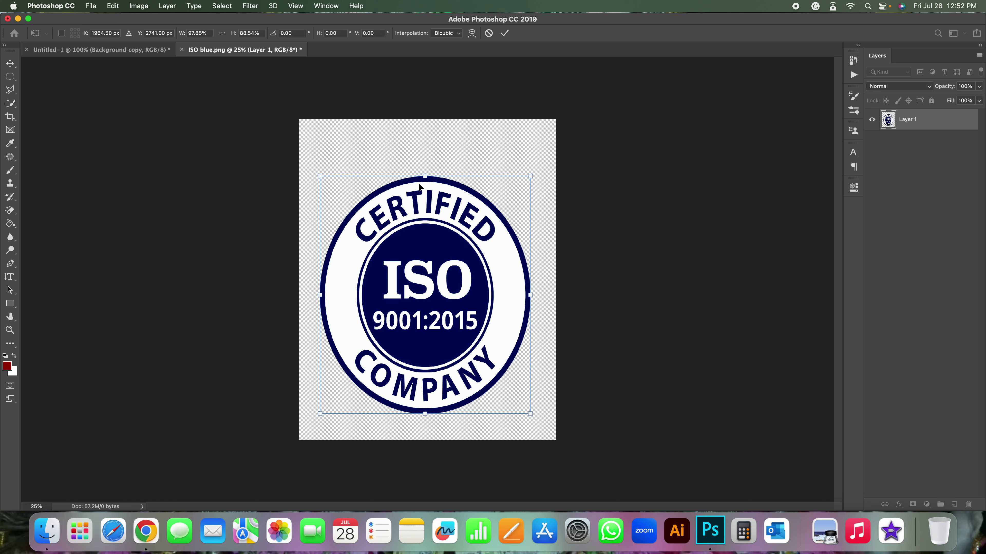
mouse_move(423, 174)
left_mouse_down()
mouse_move(423, 218)
mouse_move(423, 199)
left_mouse_up()
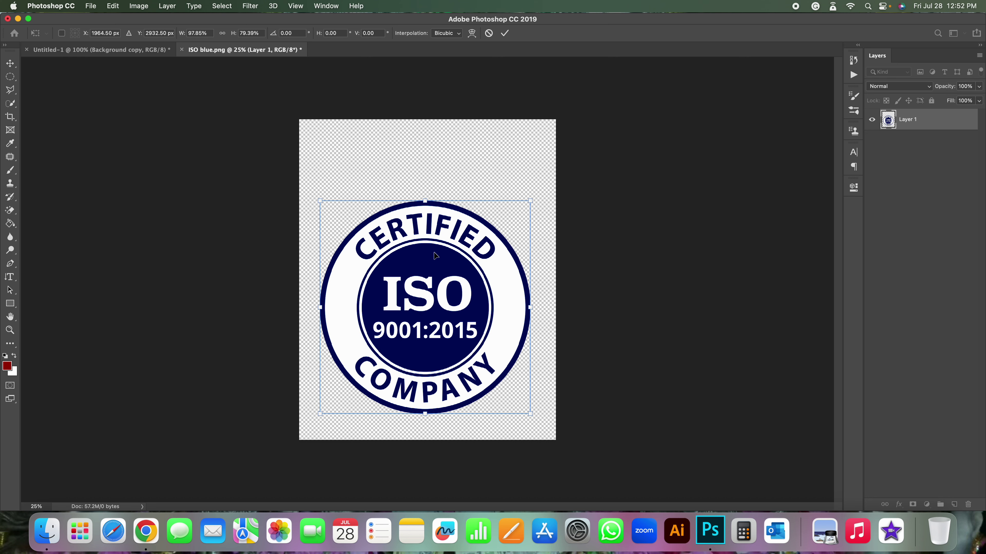
left_click_drag(435, 259, 439, 234)
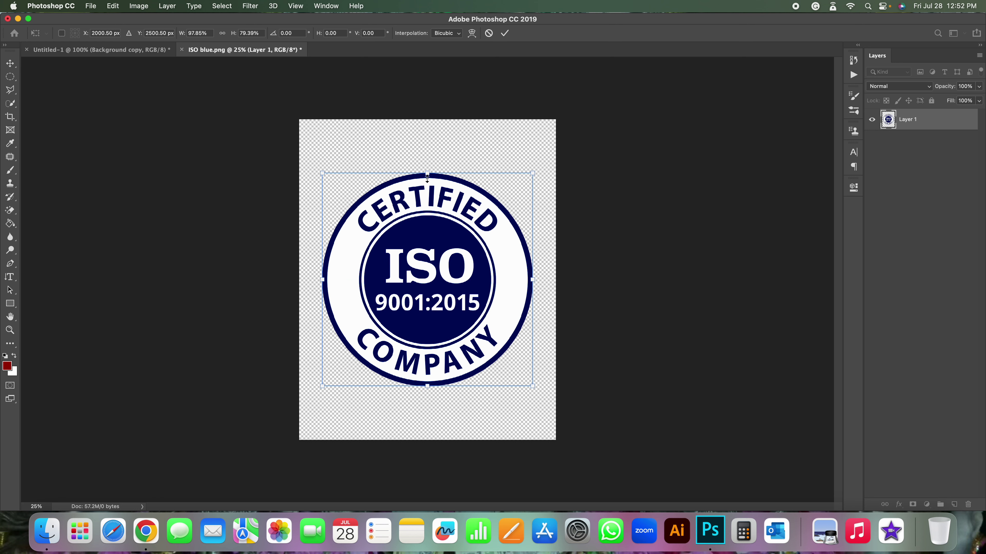
left_click_drag(427, 177, 427, 182)
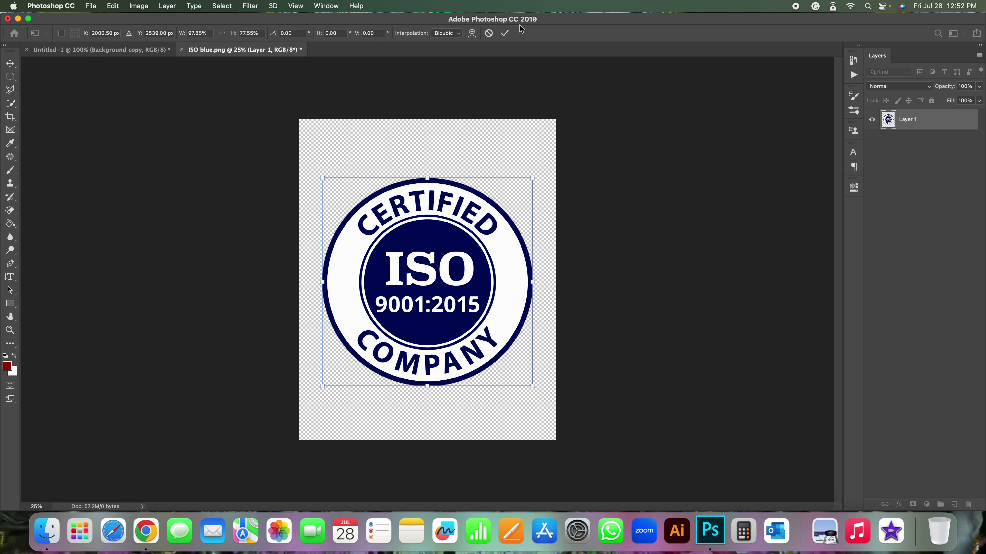
left_click(505, 33)
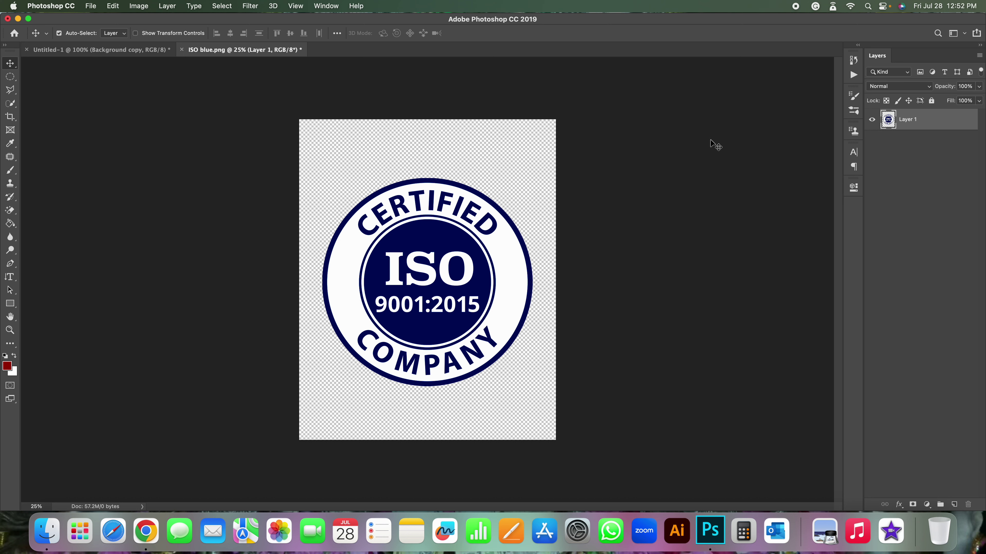
key("super+z")
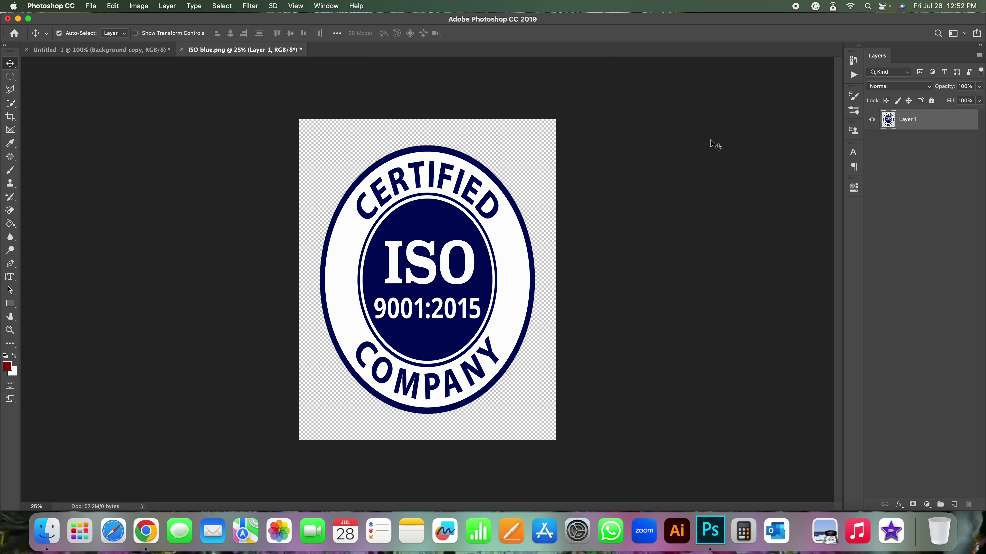
key("super+t")
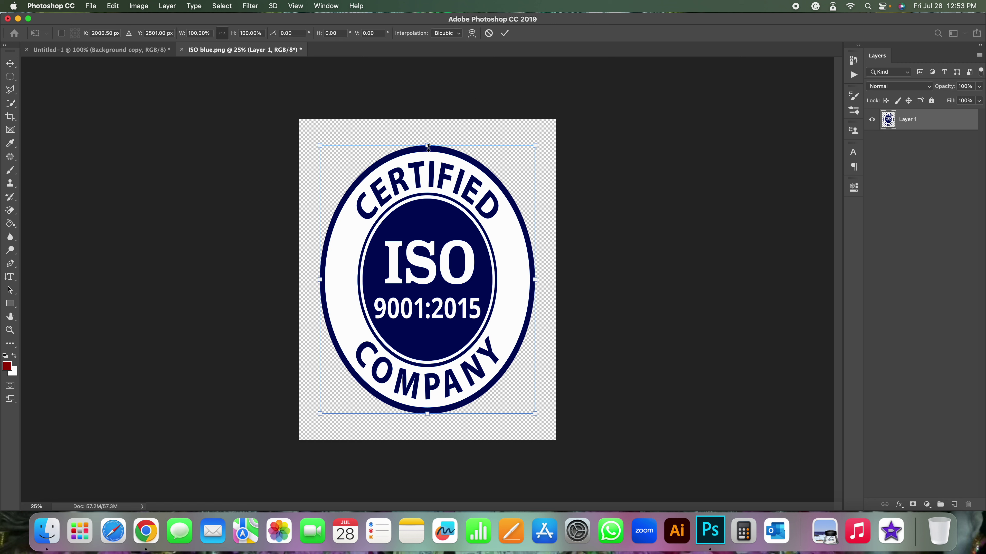
left_click(427, 147)
left_click_drag(427, 147, 427, 173)
key("Return")
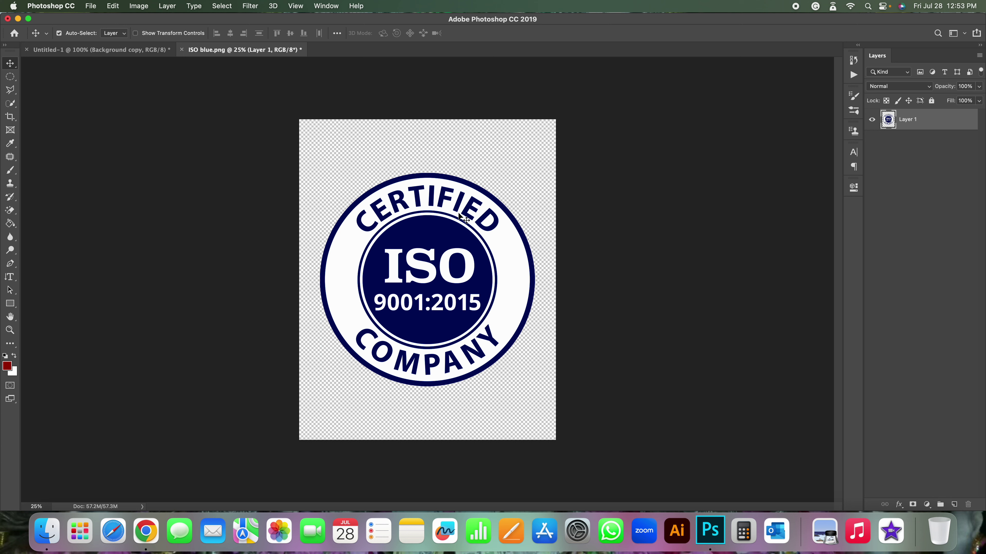